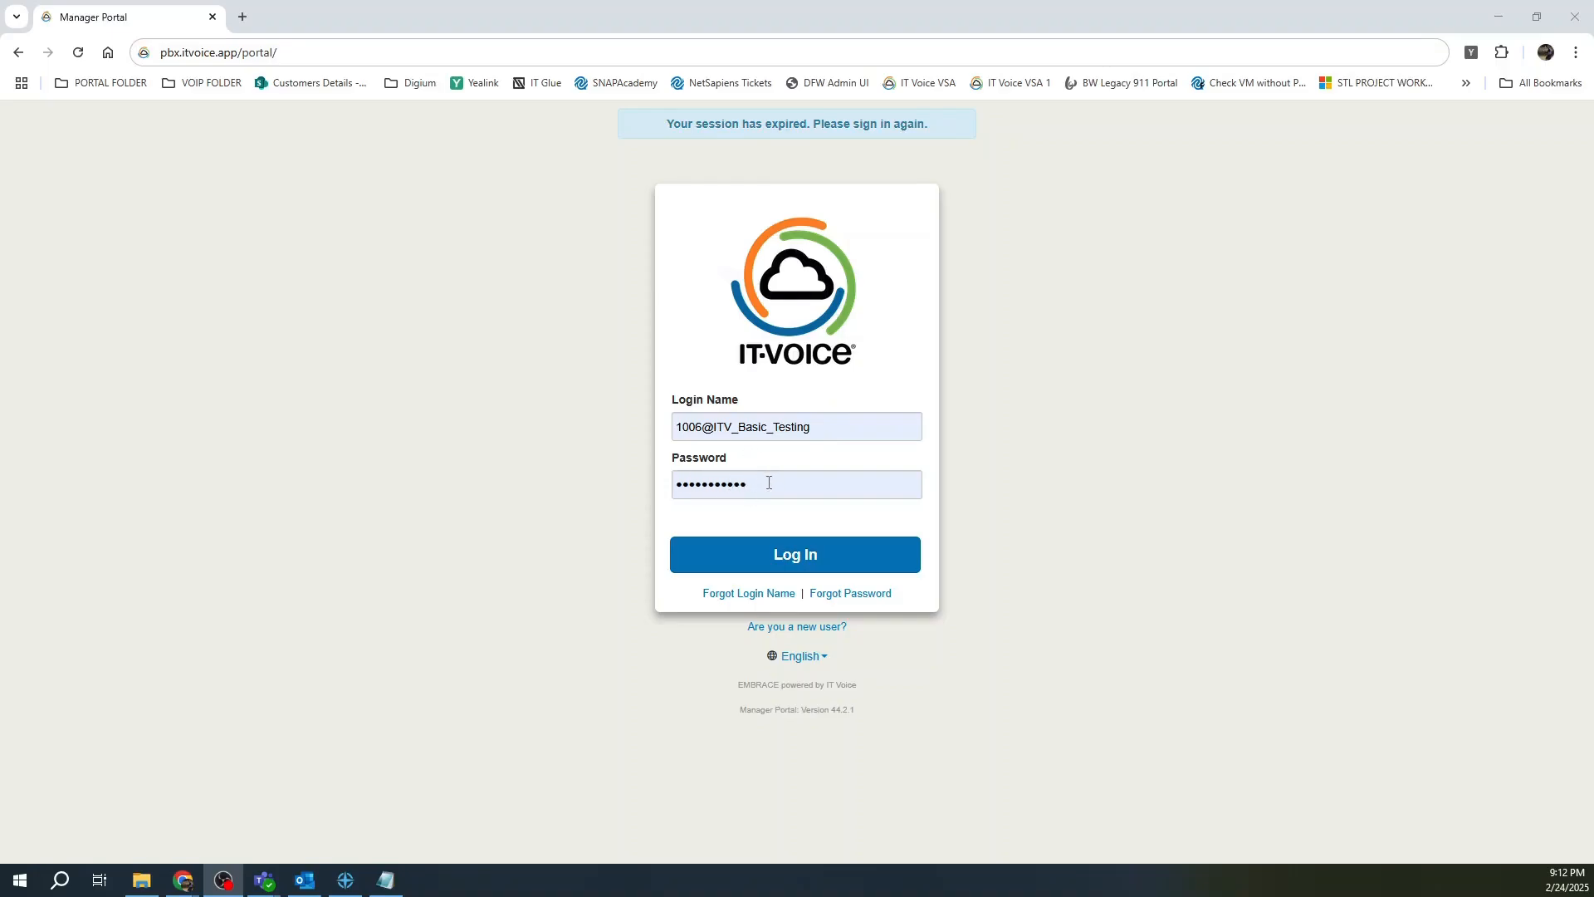
# Sign in as extension 1006, view the empty recent call history, then return to Home.
pyautogui.click(782, 553)
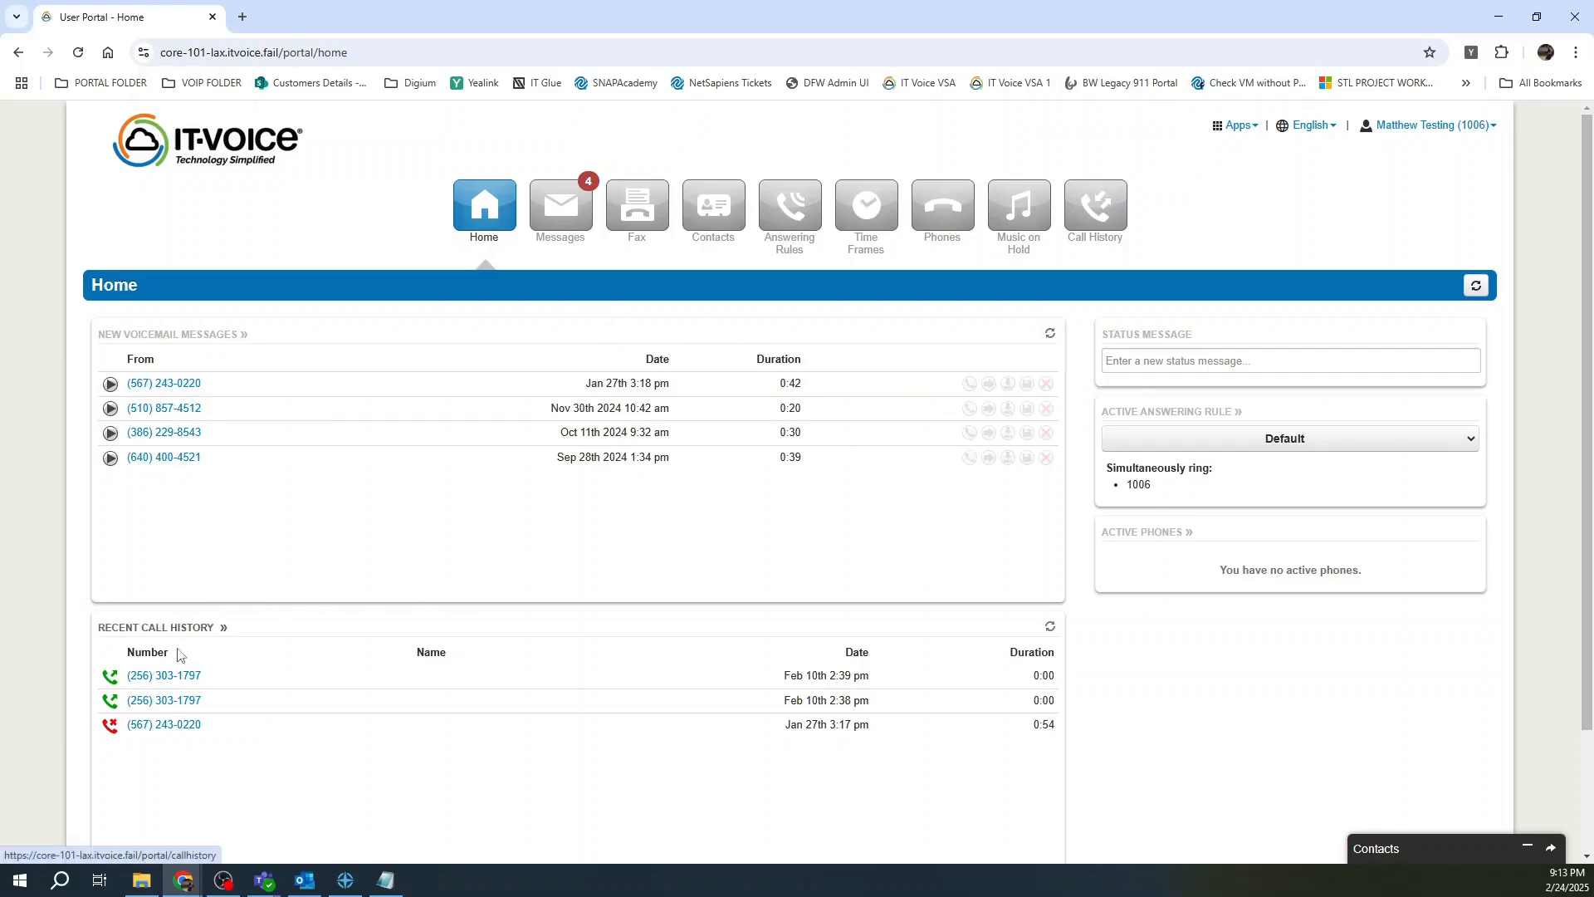
pyautogui.click(129, 631)
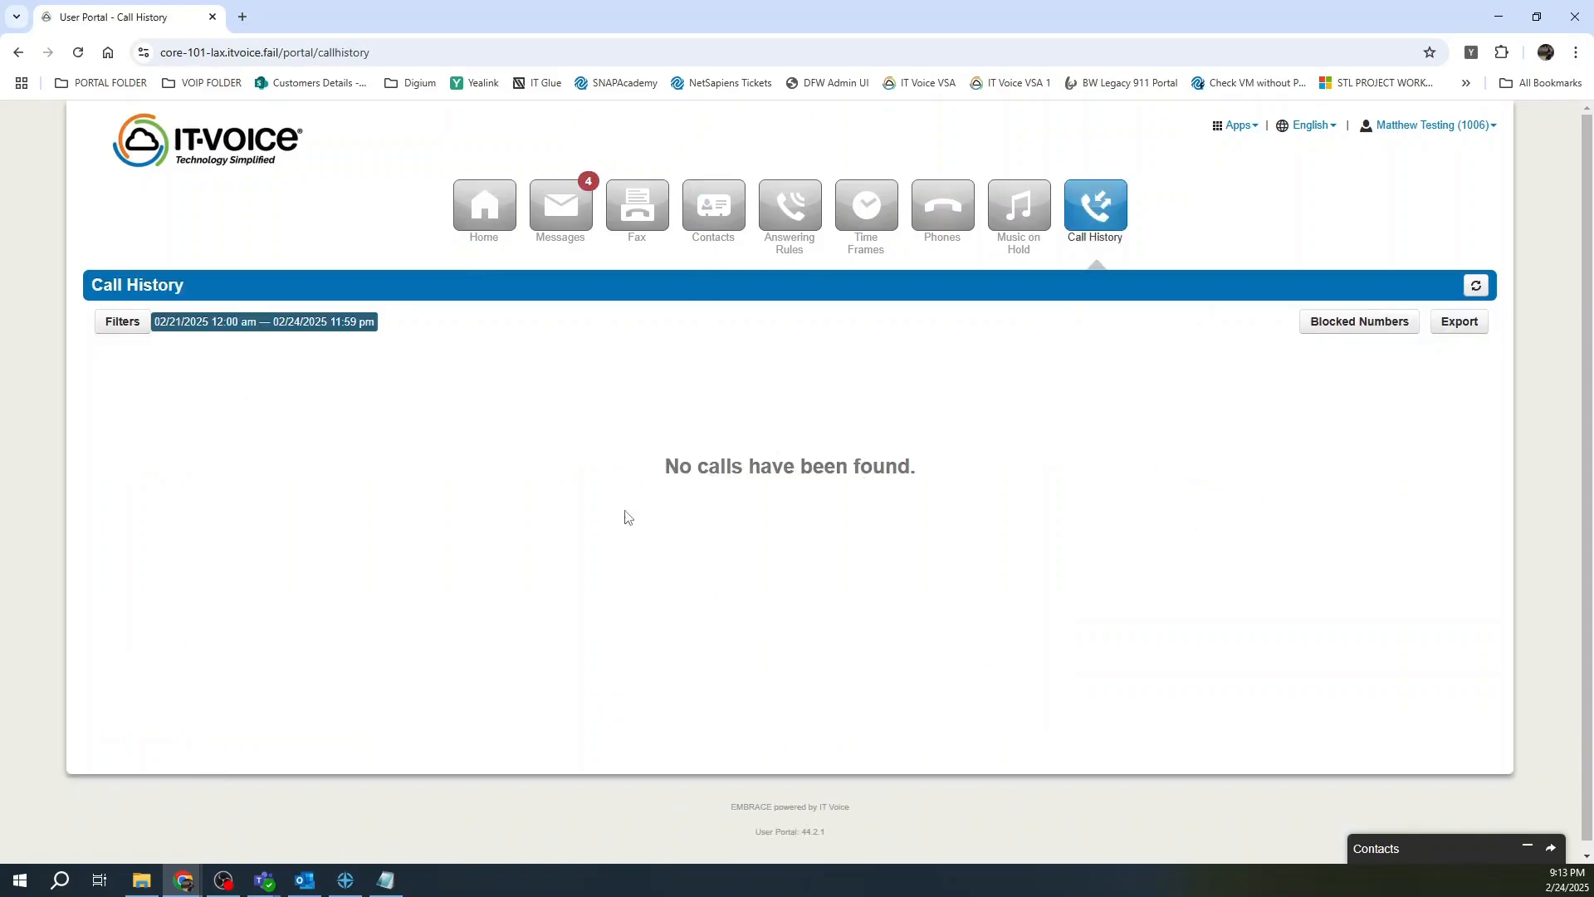
pyautogui.click(16, 54)
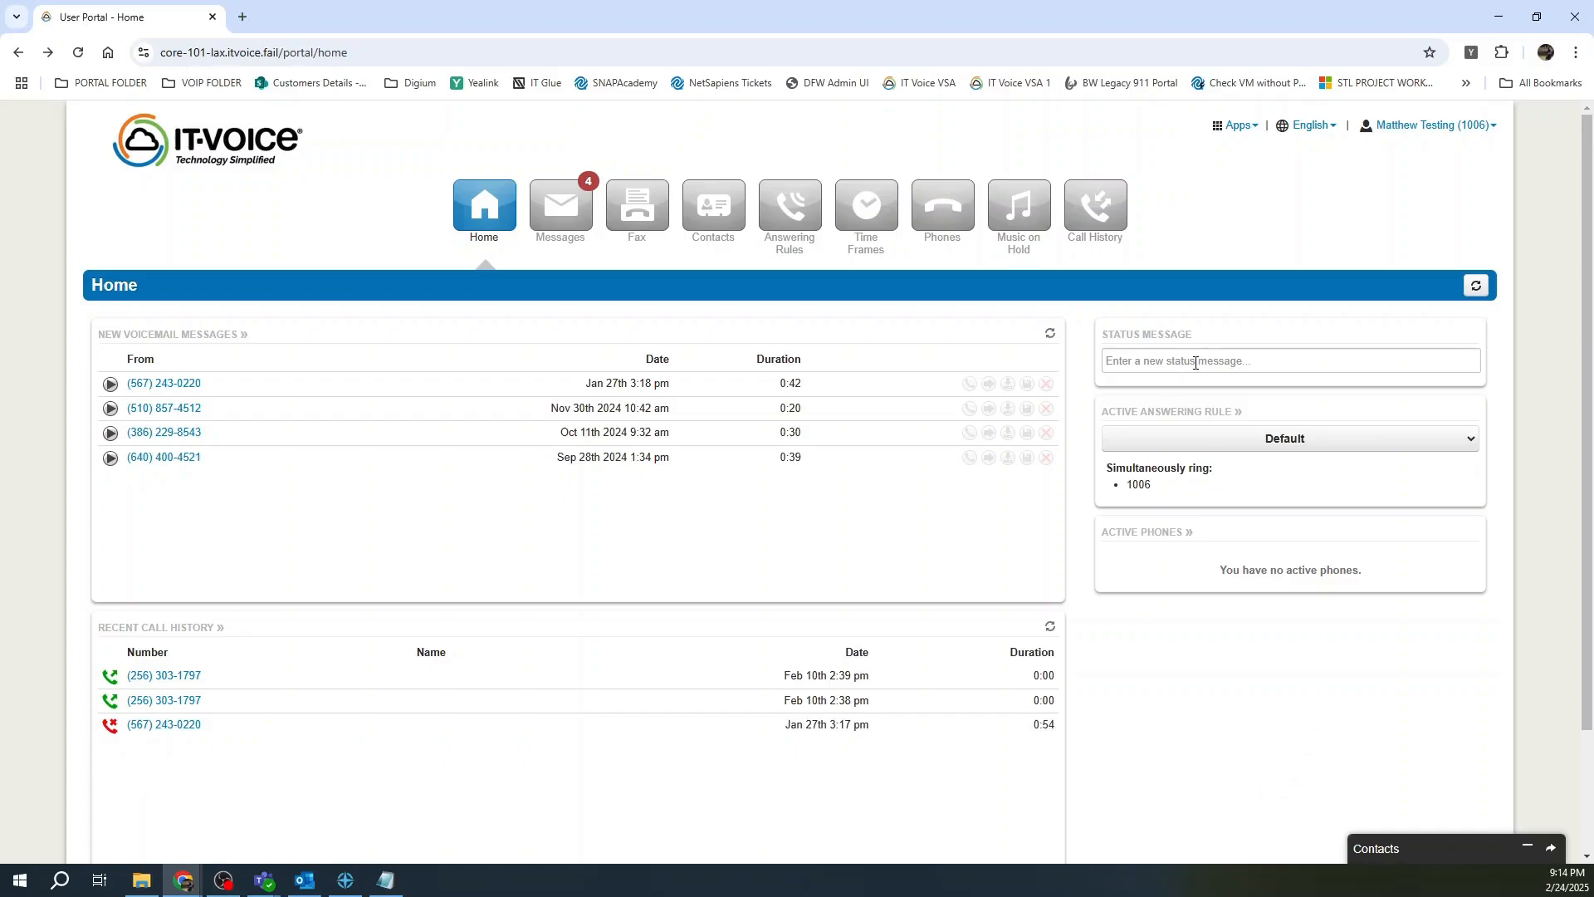
# Set the status message to 'Out to lunch' and keep Default as the active answering rule.
pyautogui.click(1243, 360)
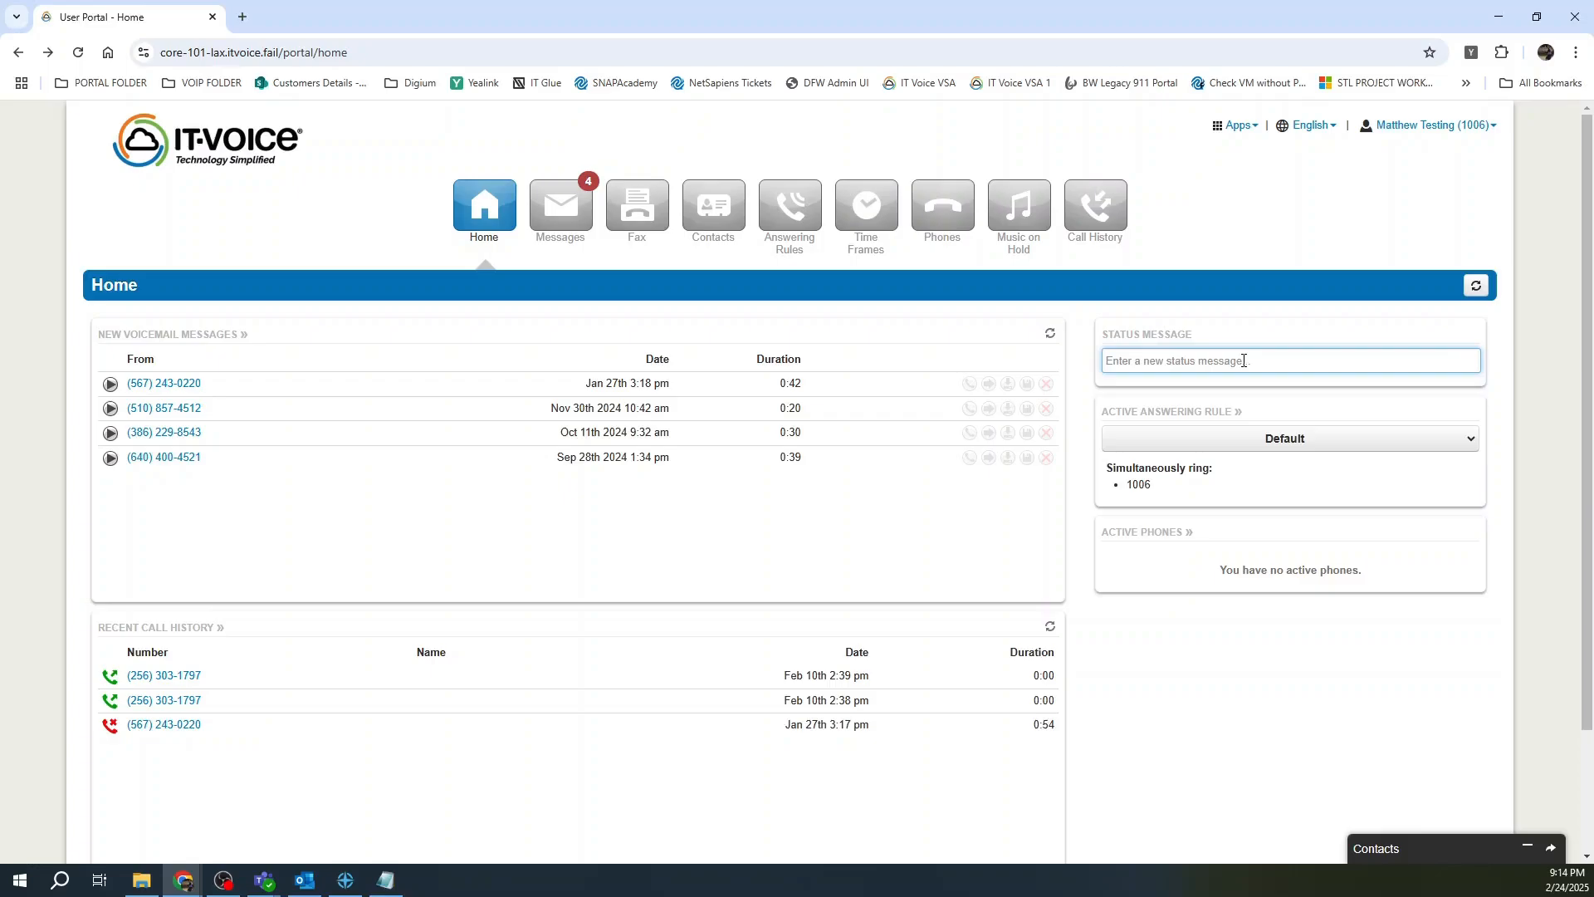
pyautogui.write('Out to lunch')
pyautogui.press('Return')
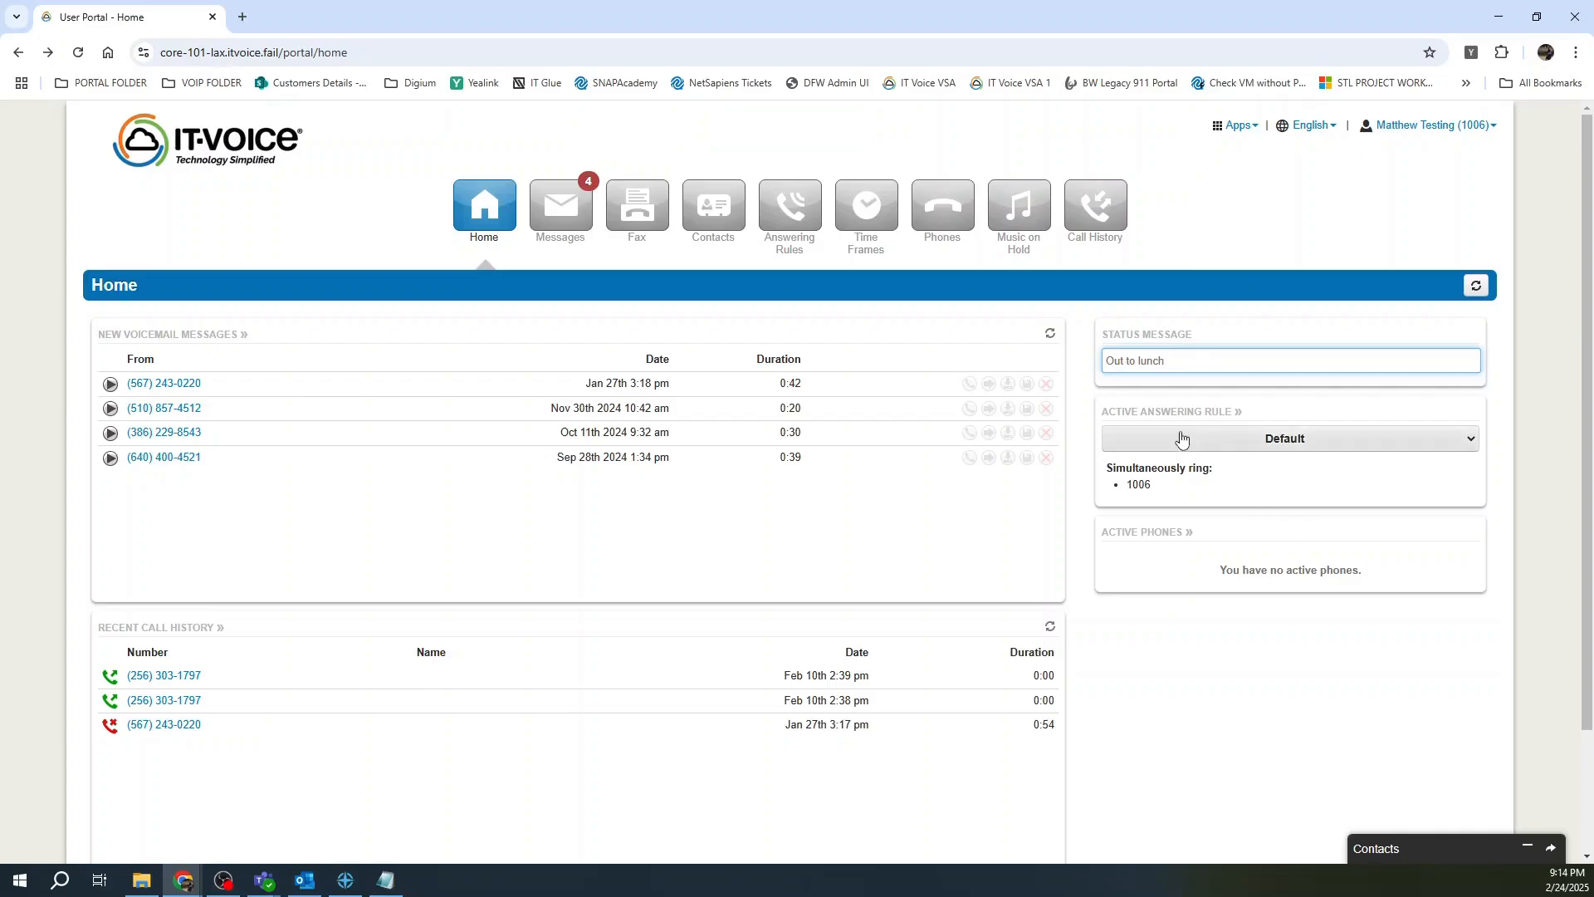
pyautogui.click(1474, 449)
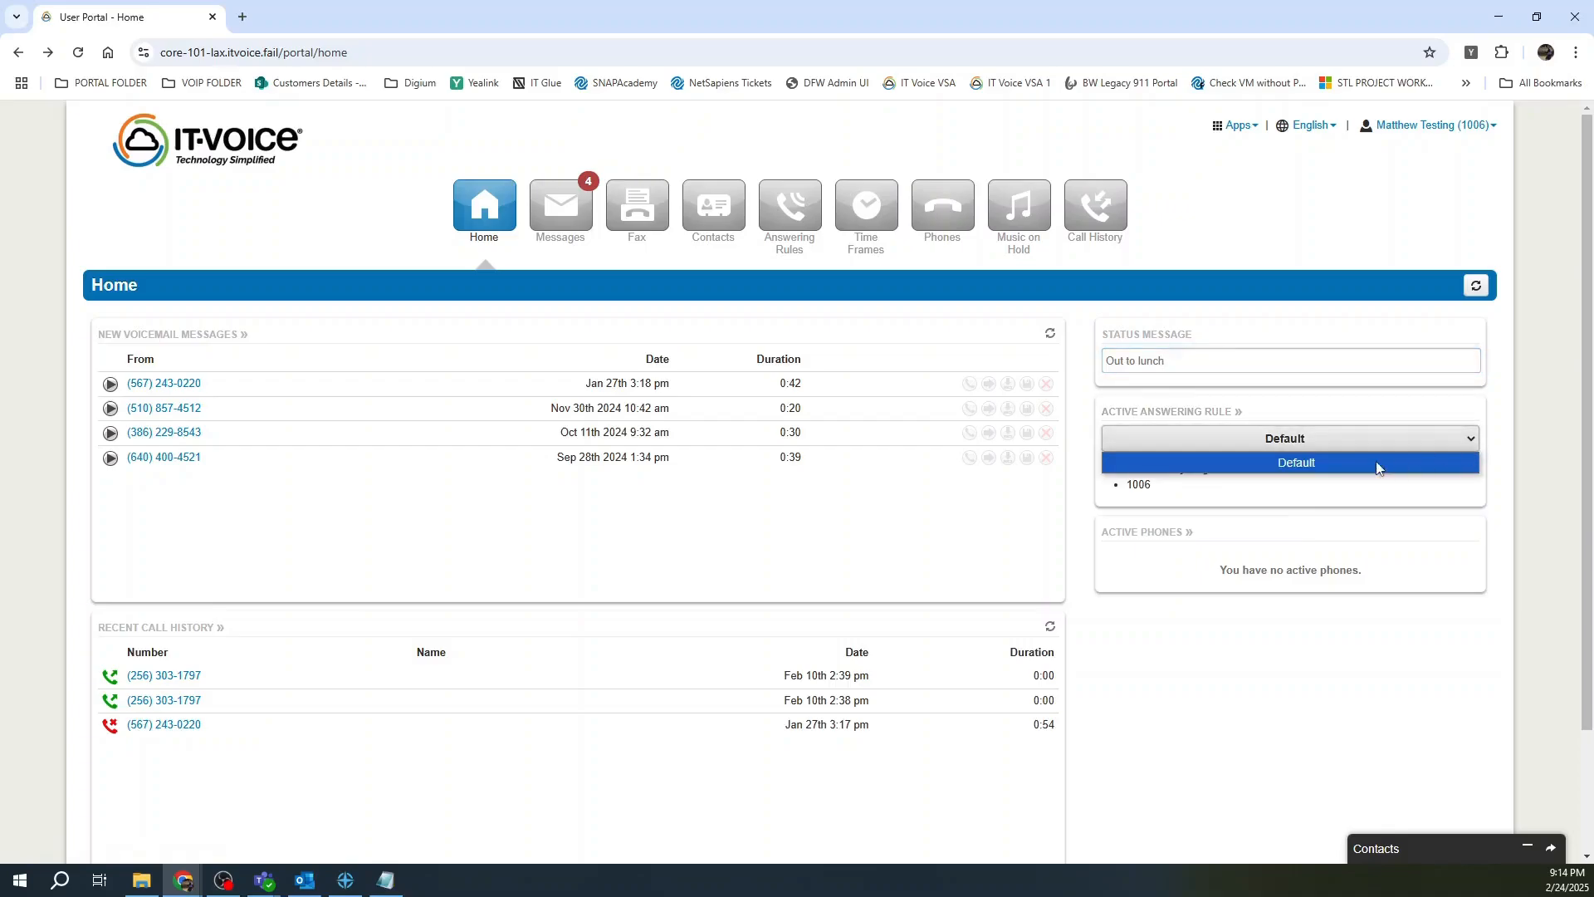
pyautogui.click(1194, 509)
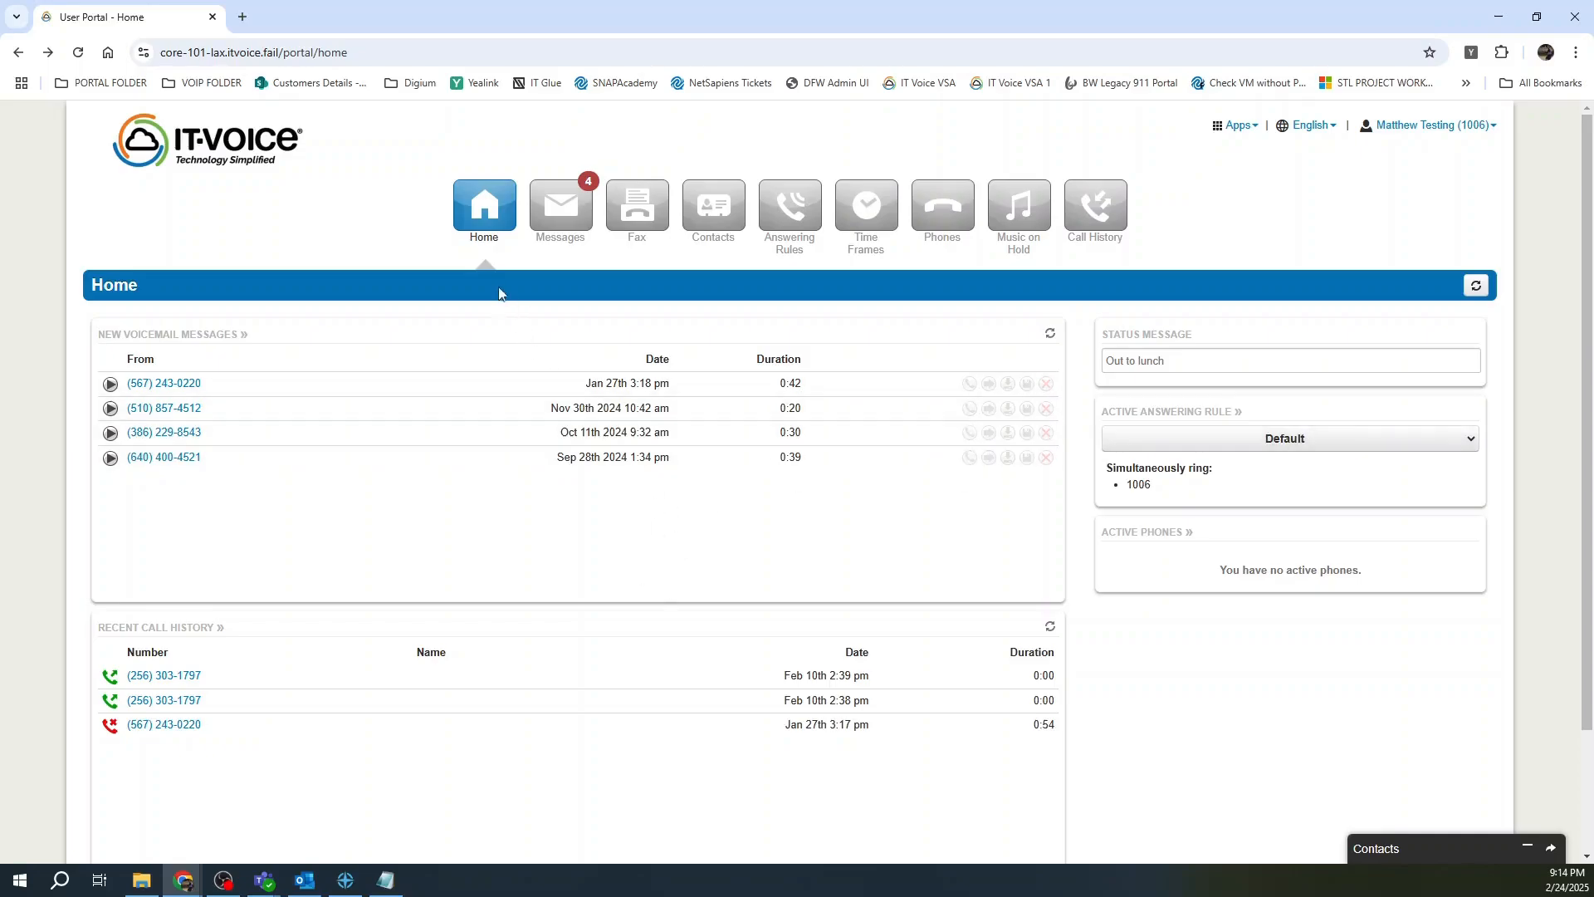
# Browse the Saved and Trash voicemail folders, then view the empty Chat conversations.
pyautogui.click(555, 202)
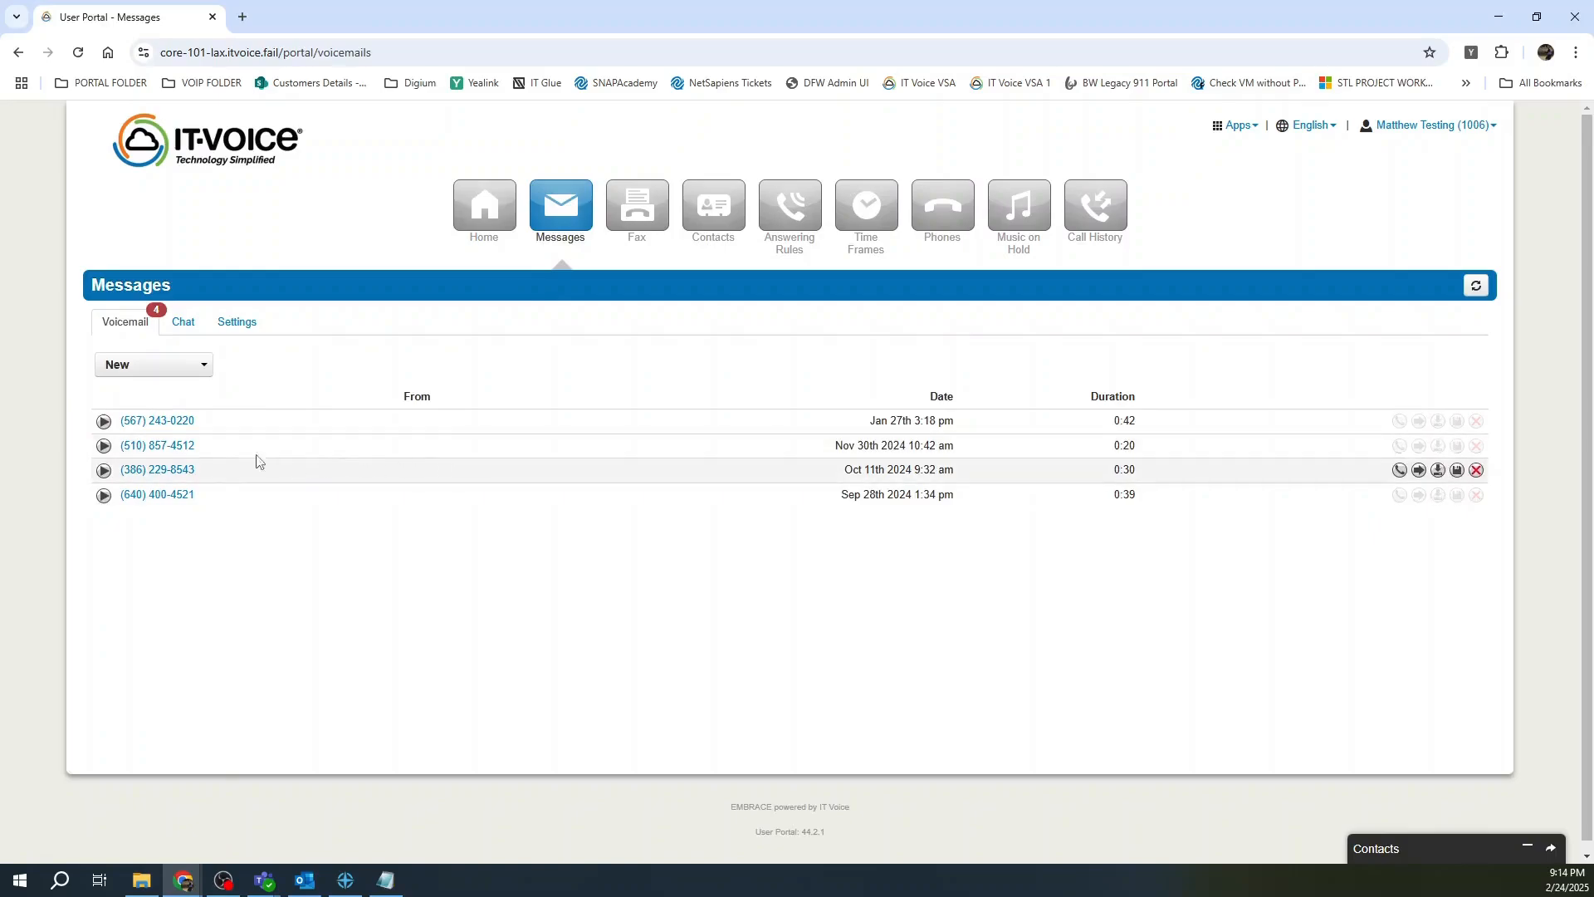
pyautogui.click(189, 367)
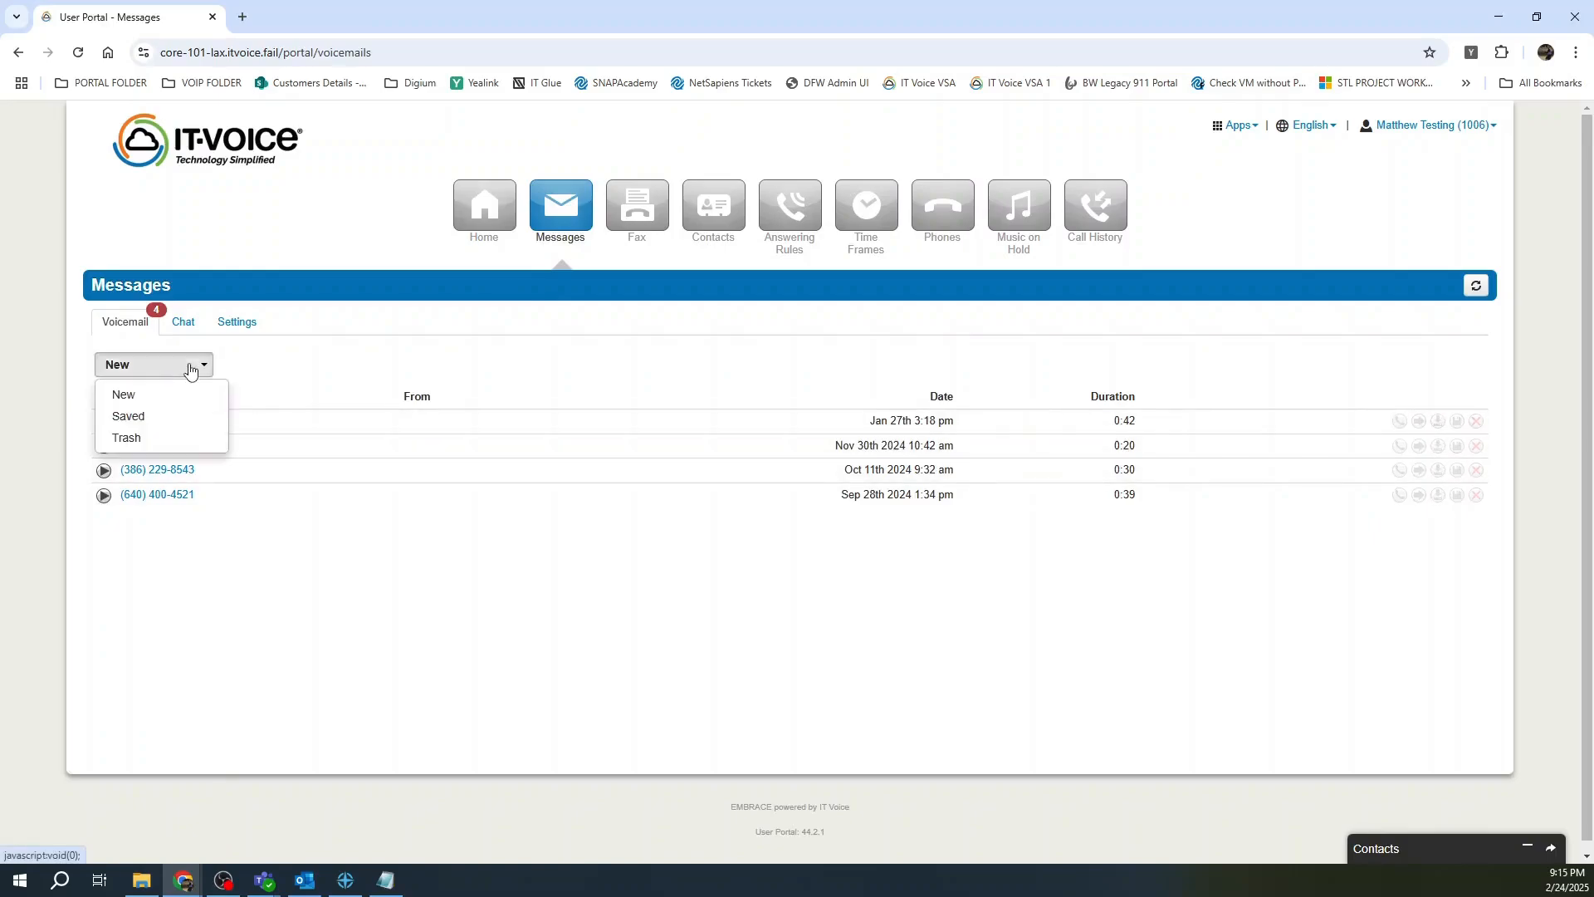
pyautogui.click(156, 418)
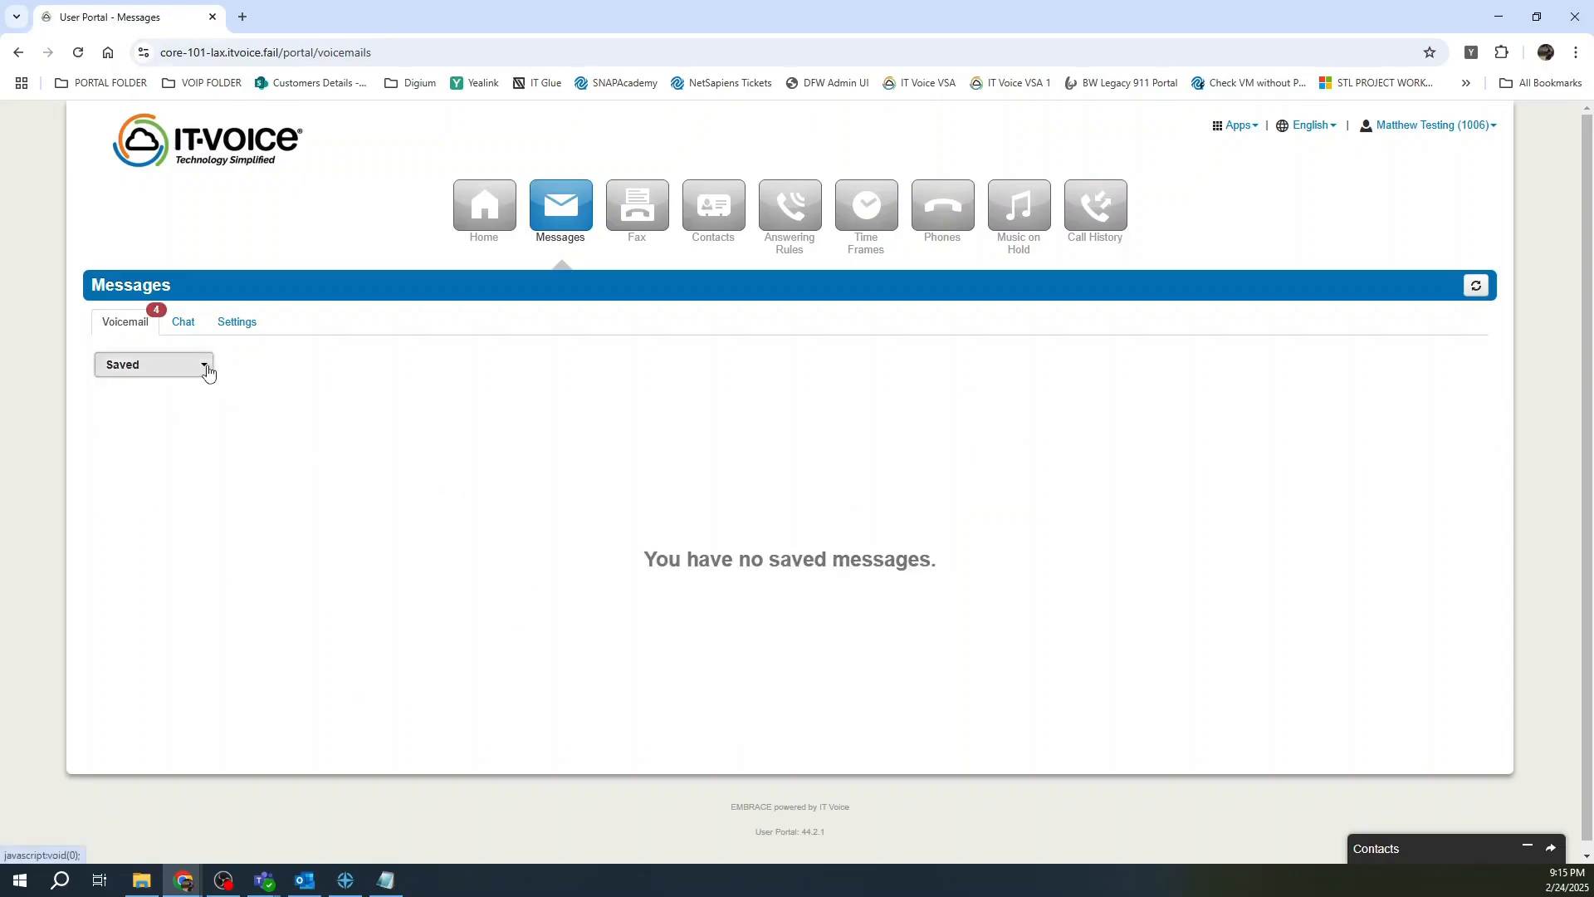
pyautogui.click(208, 373)
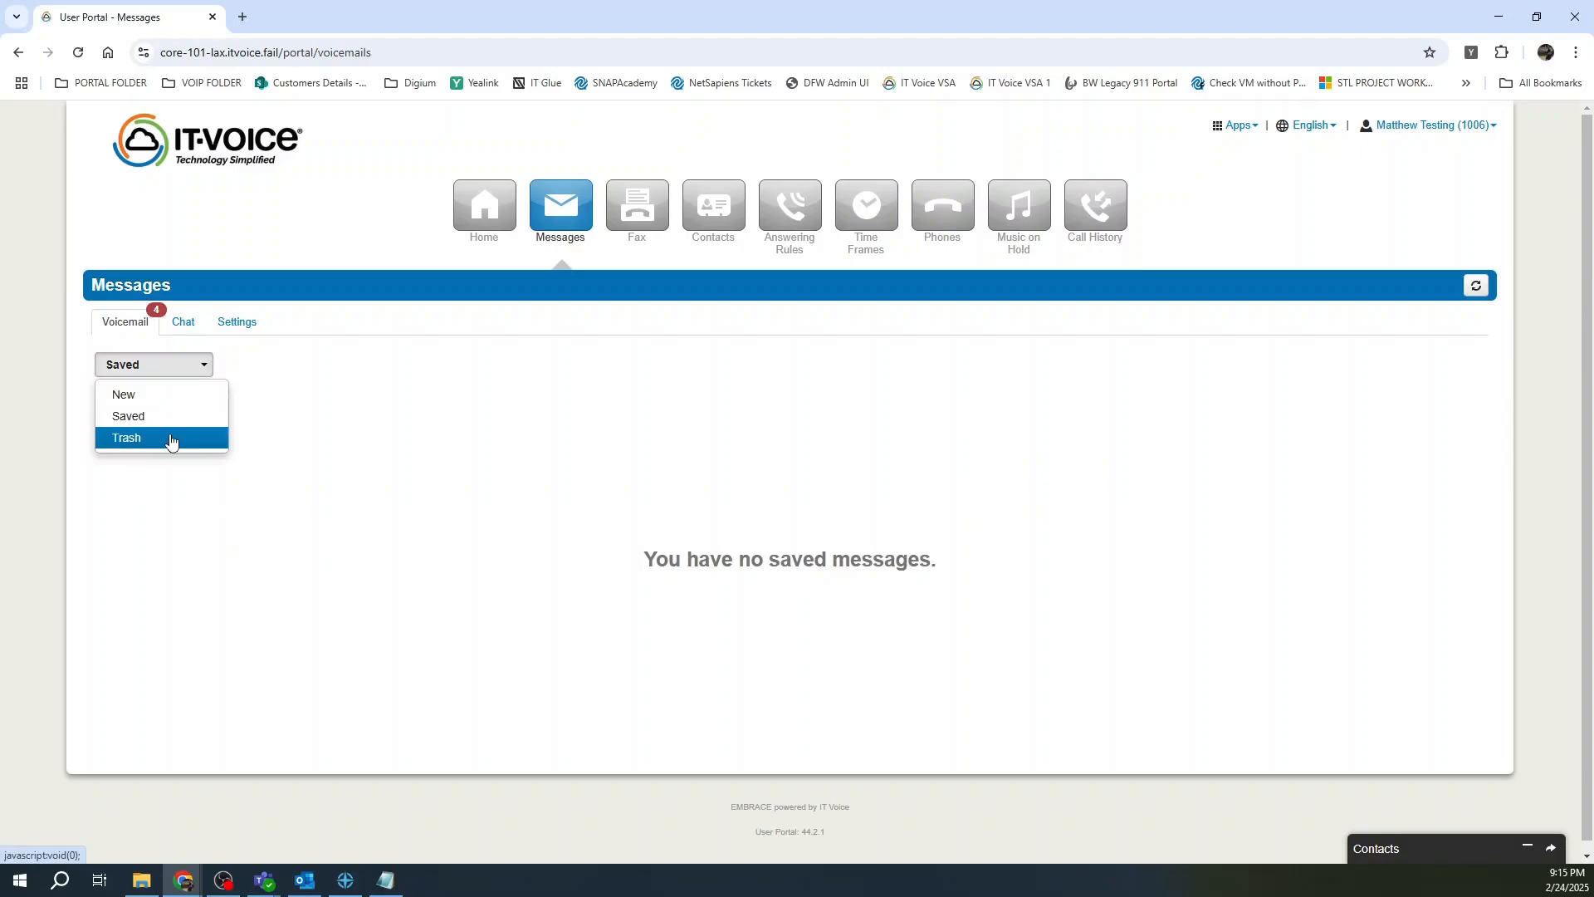
pyautogui.click(170, 439)
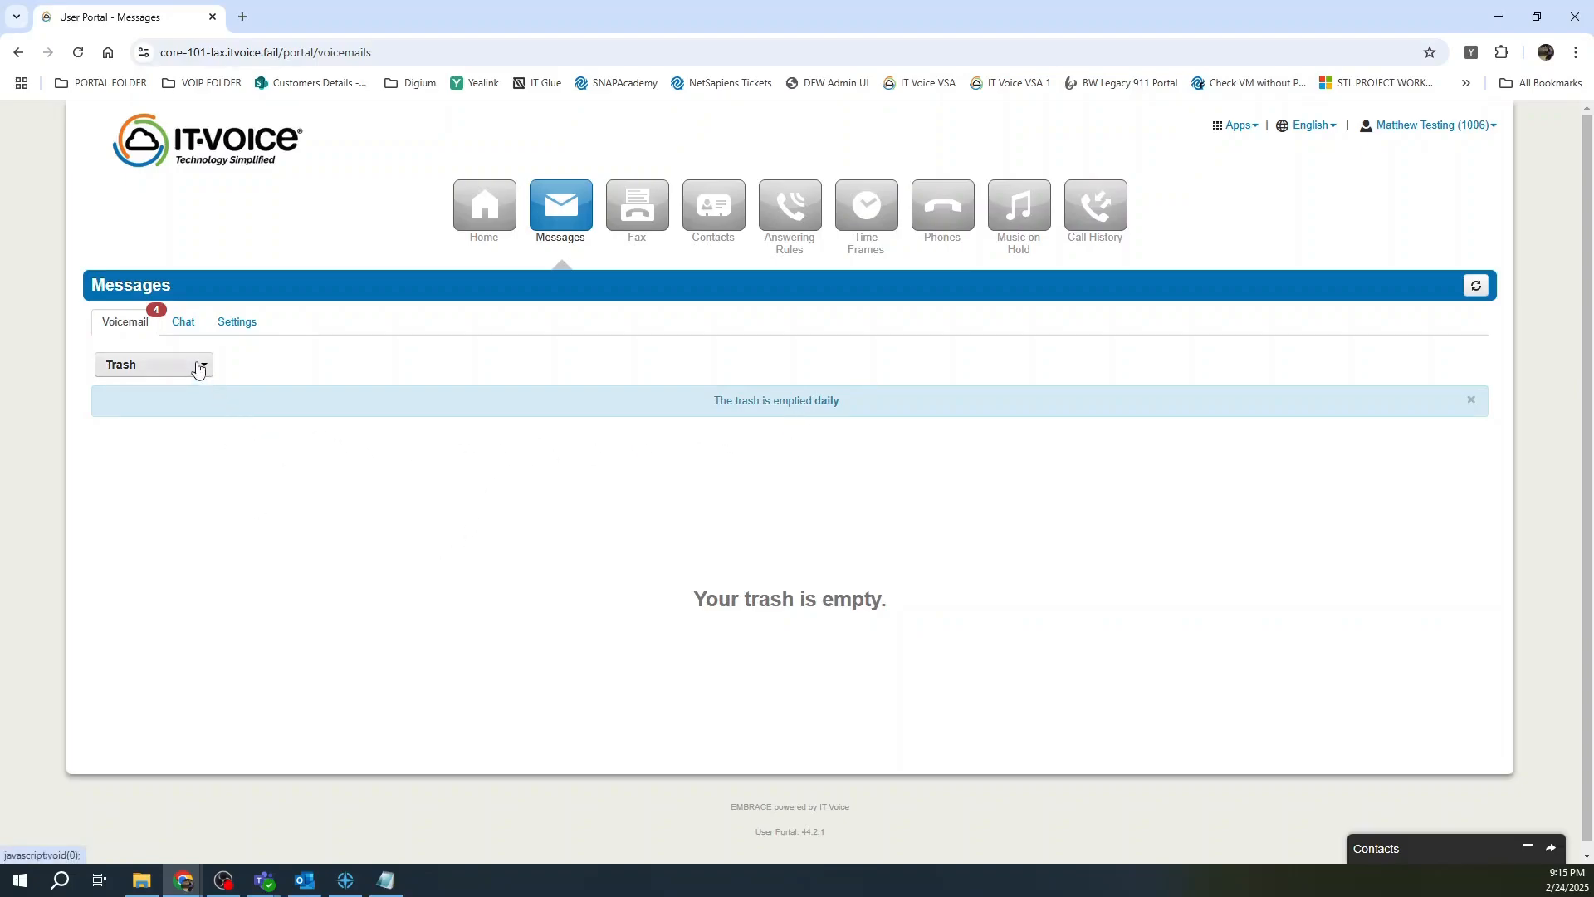
pyautogui.click(183, 323)
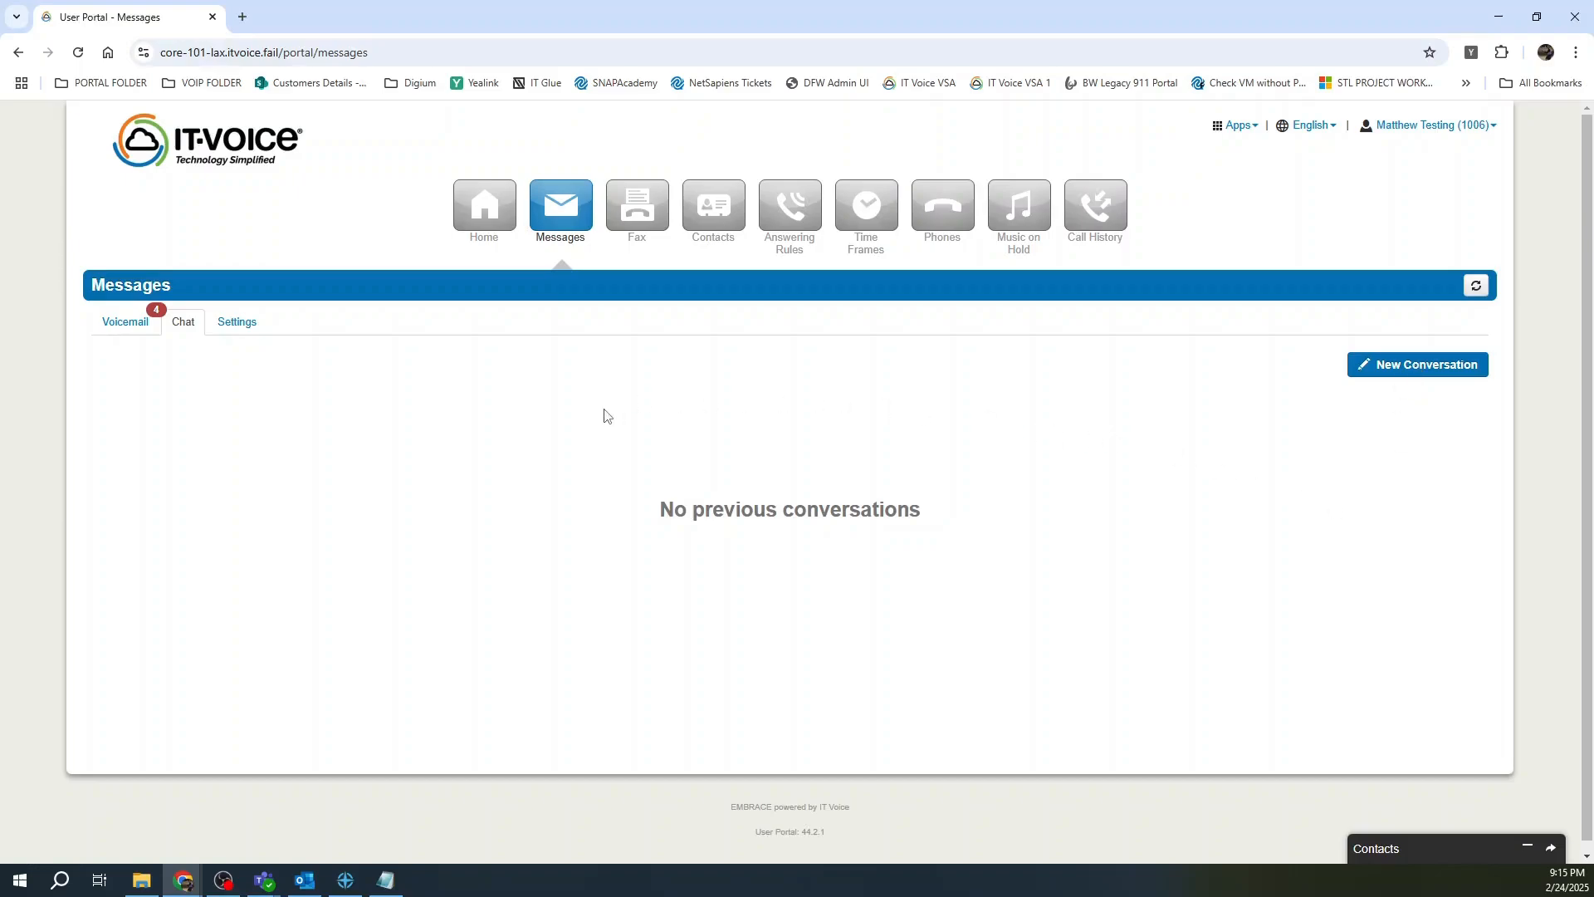
# In voicemail Settings, enter extension 1007 as the copy-to extension.
pyautogui.click(228, 324)
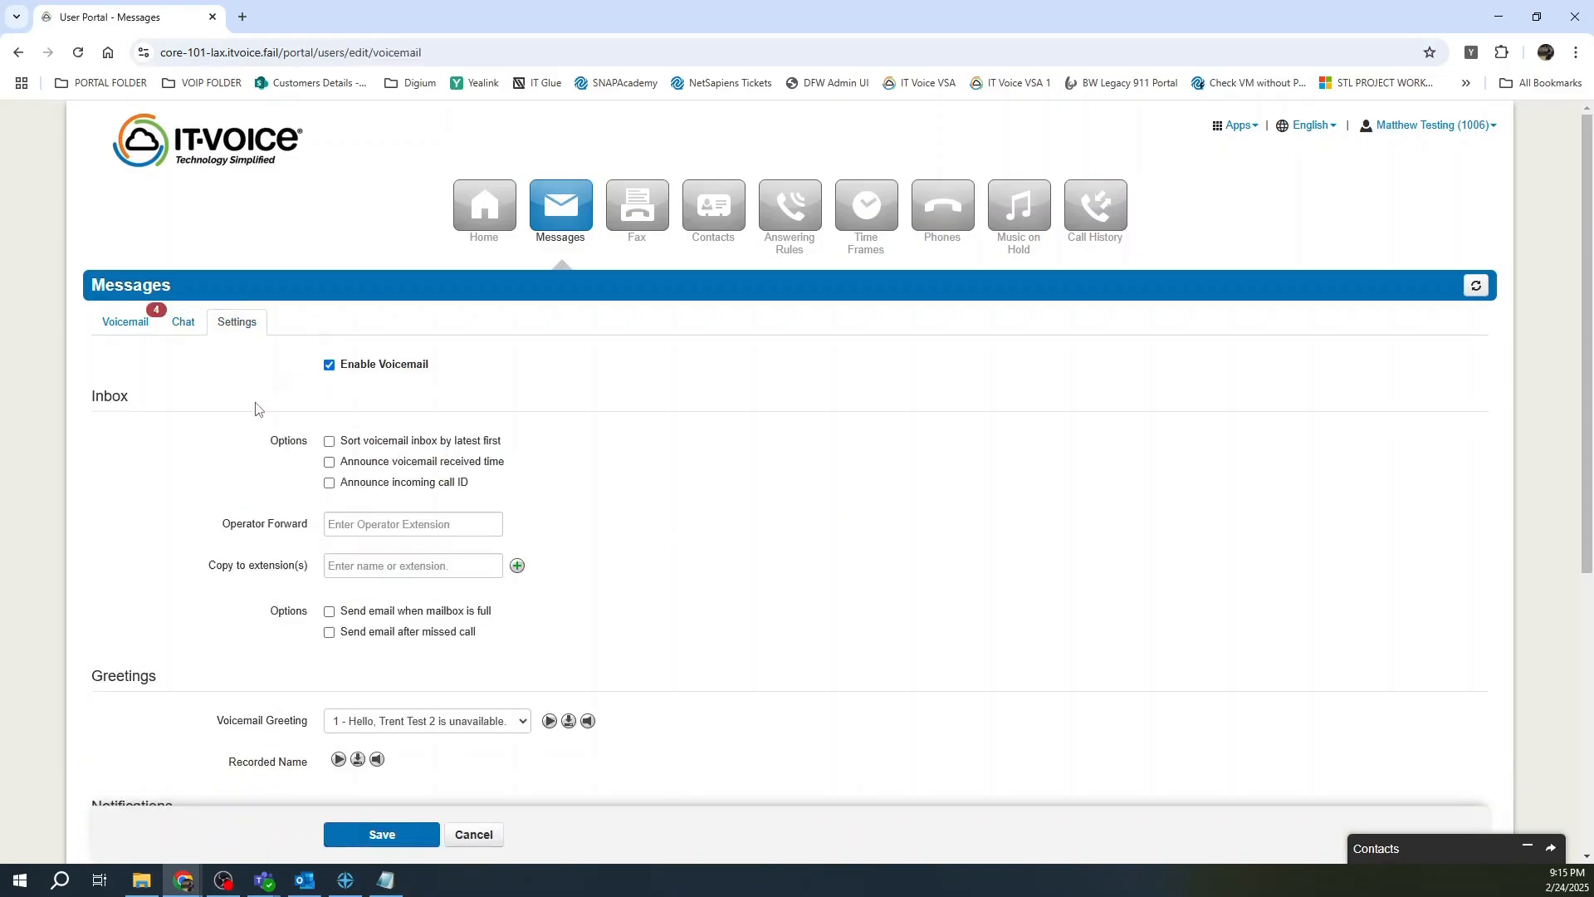
pyautogui.scroll(-4, 229, 529)
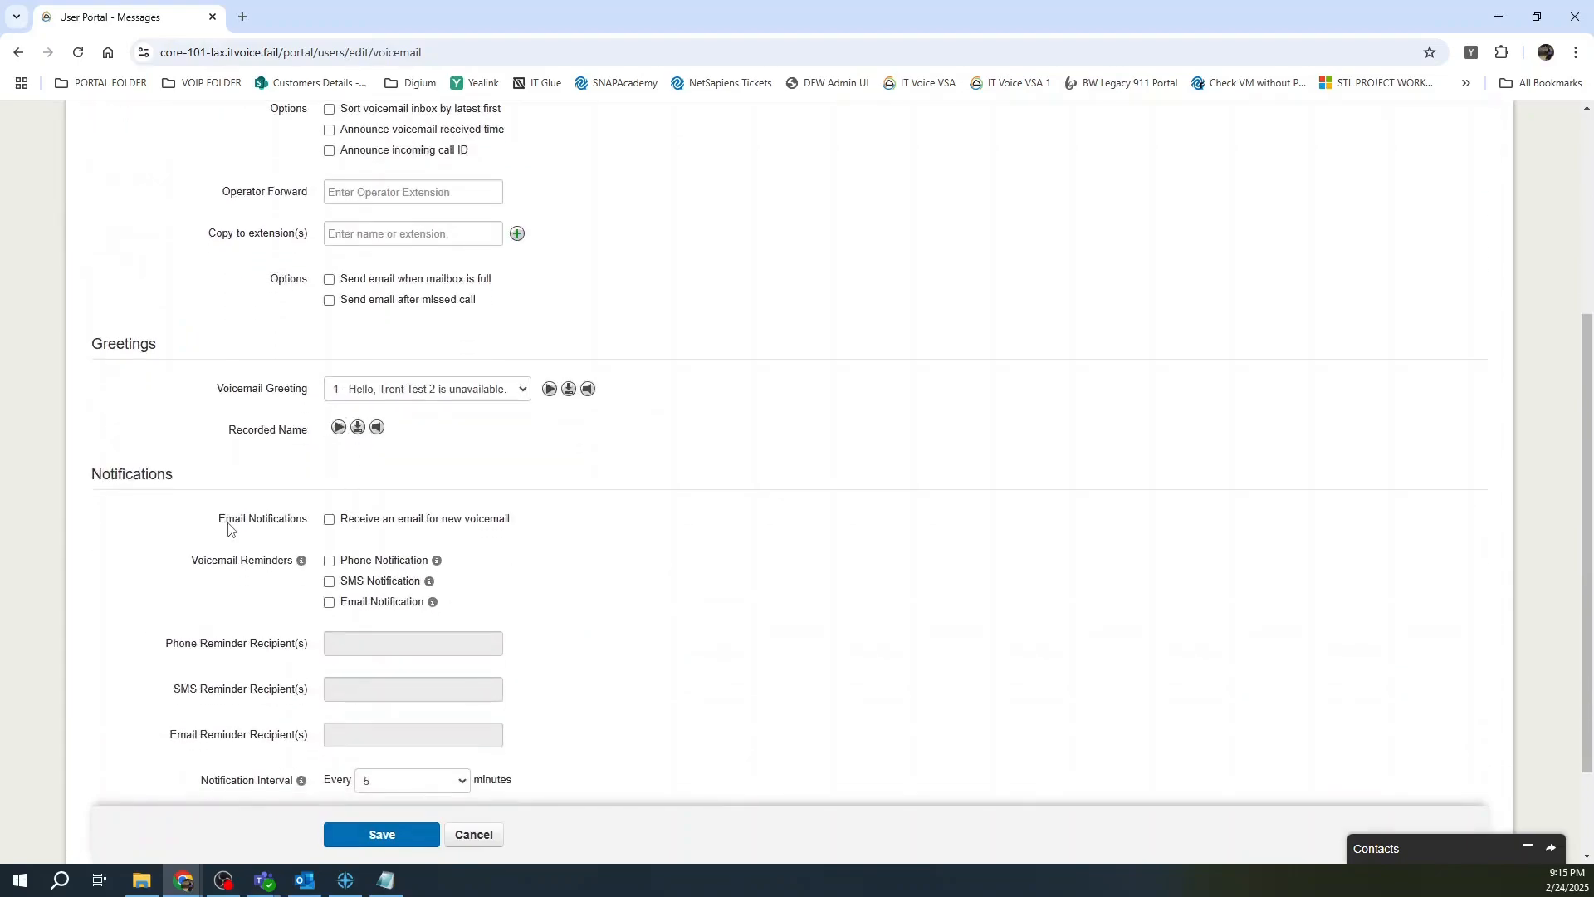
pyautogui.scroll(4, 229, 529)
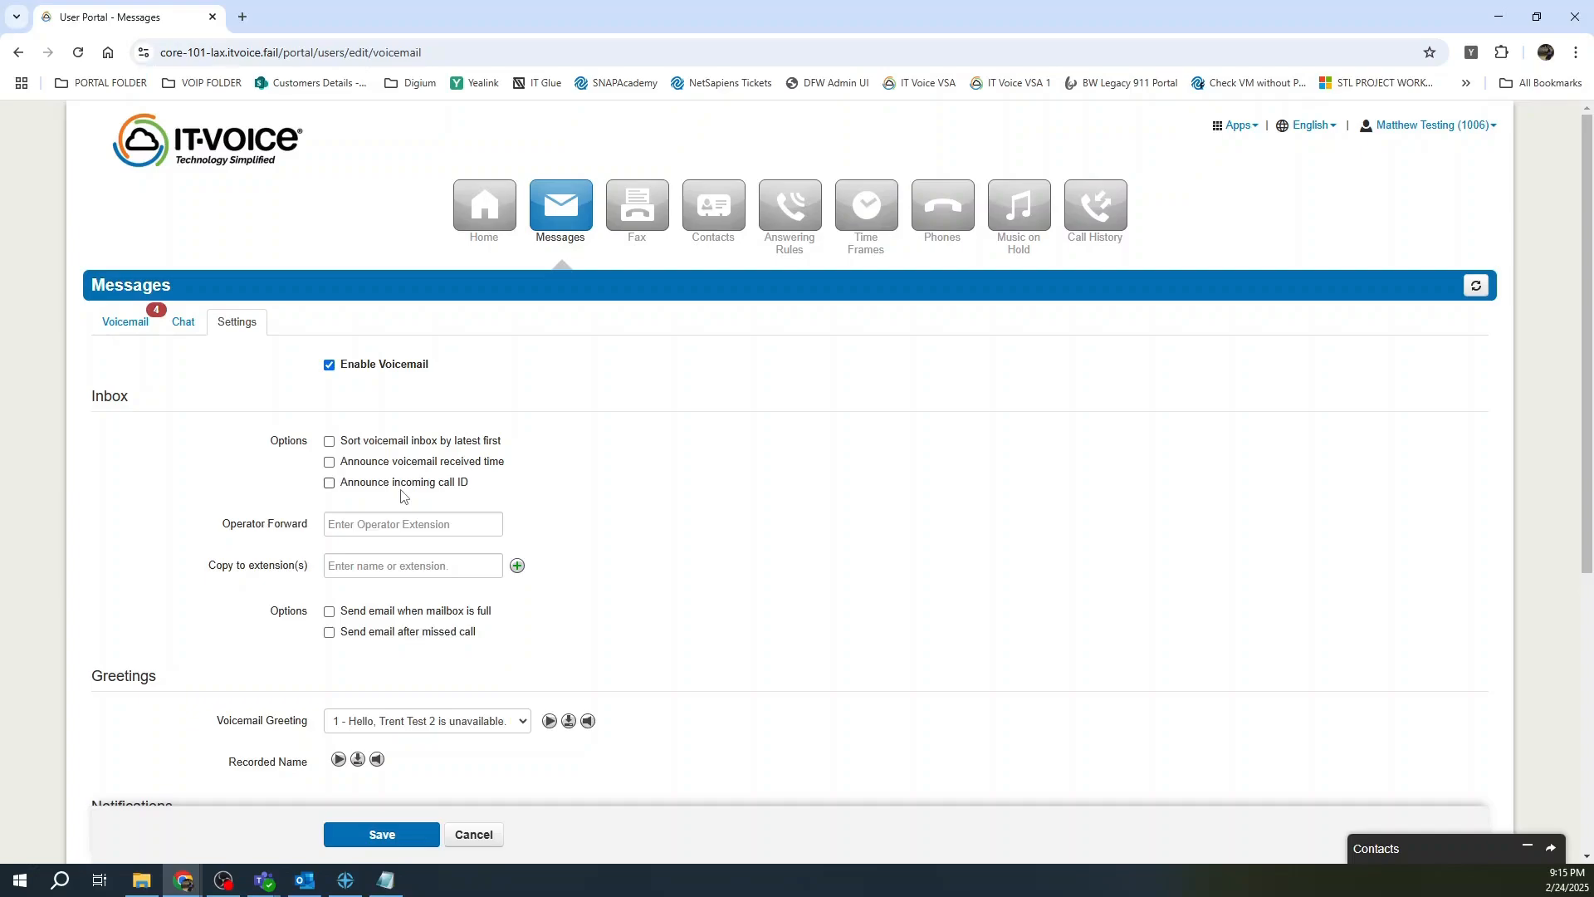
pyautogui.scroll(-1, 187, 527)
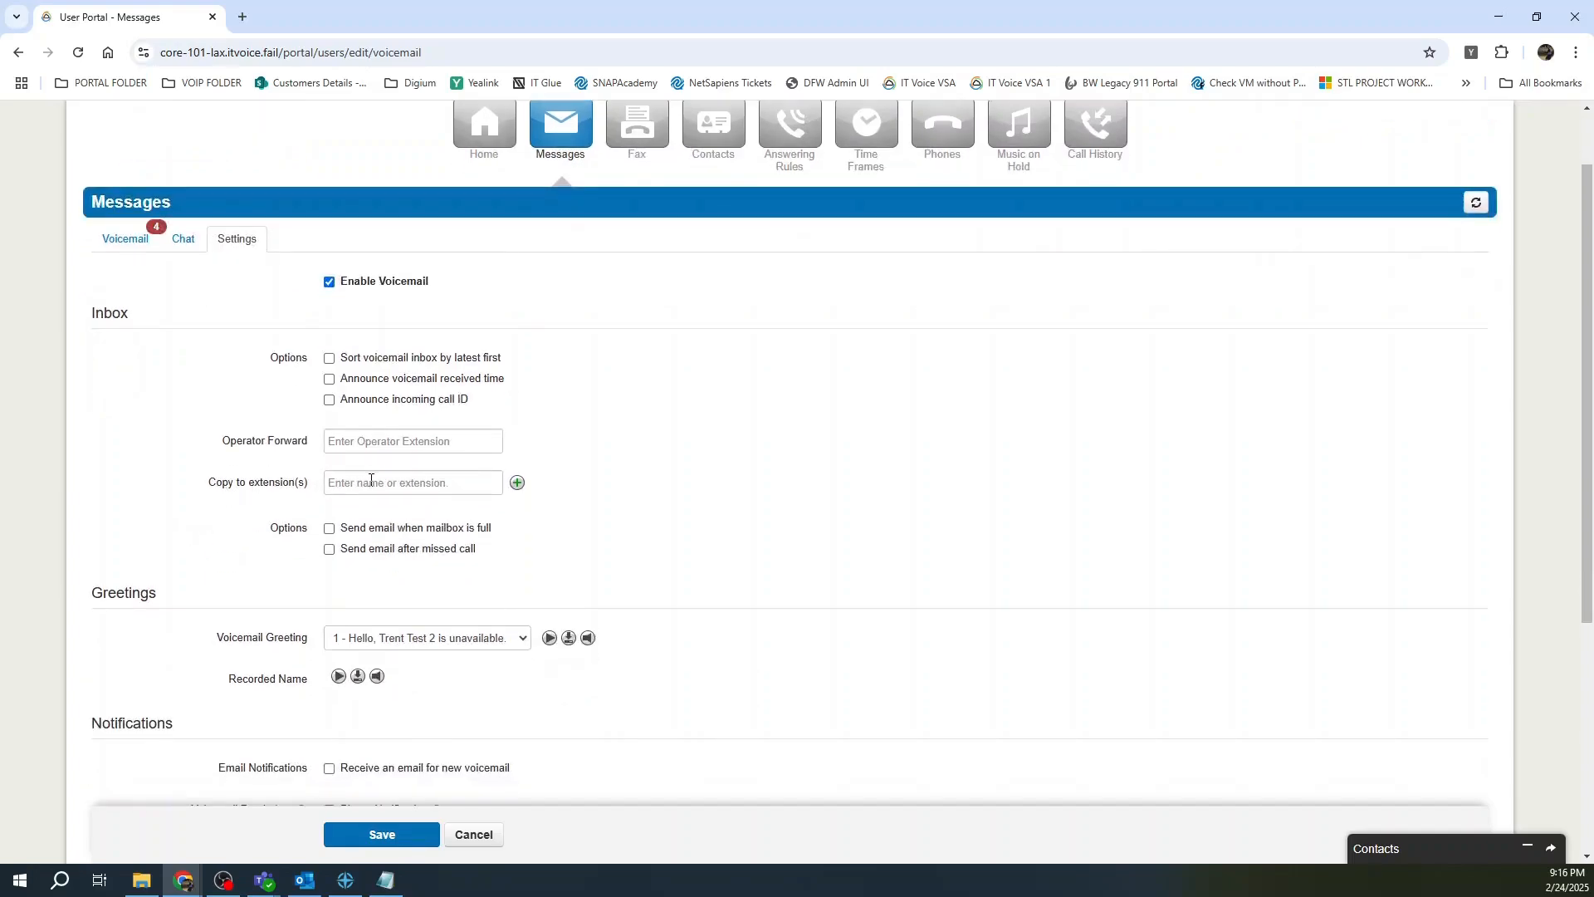
pyautogui.click(371, 480)
pyautogui.write('1007')
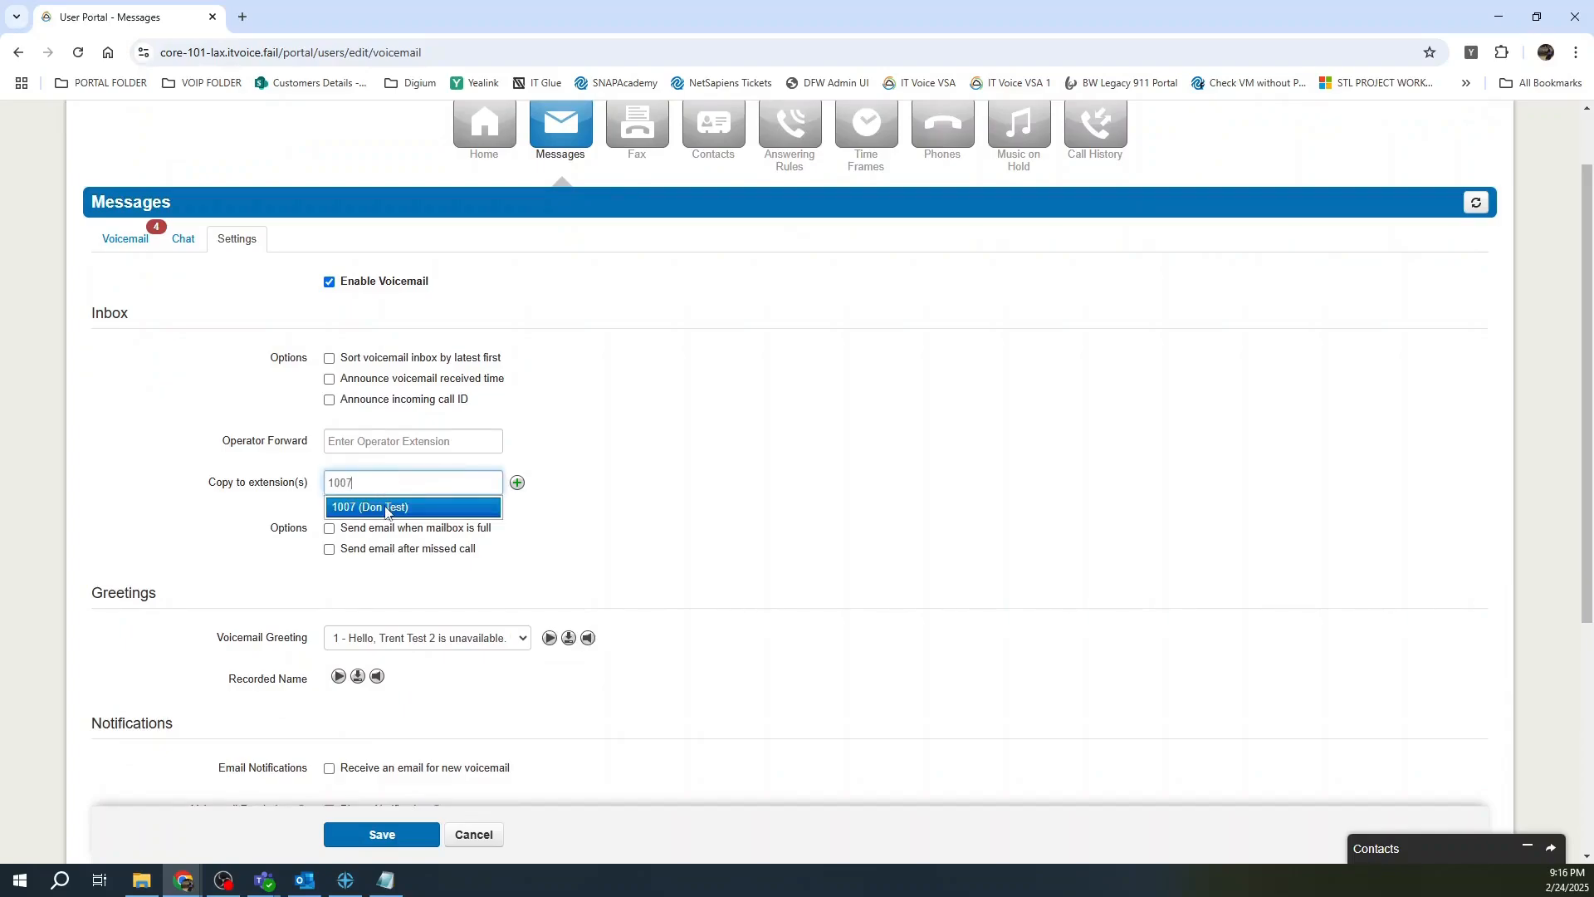
pyautogui.click(386, 508)
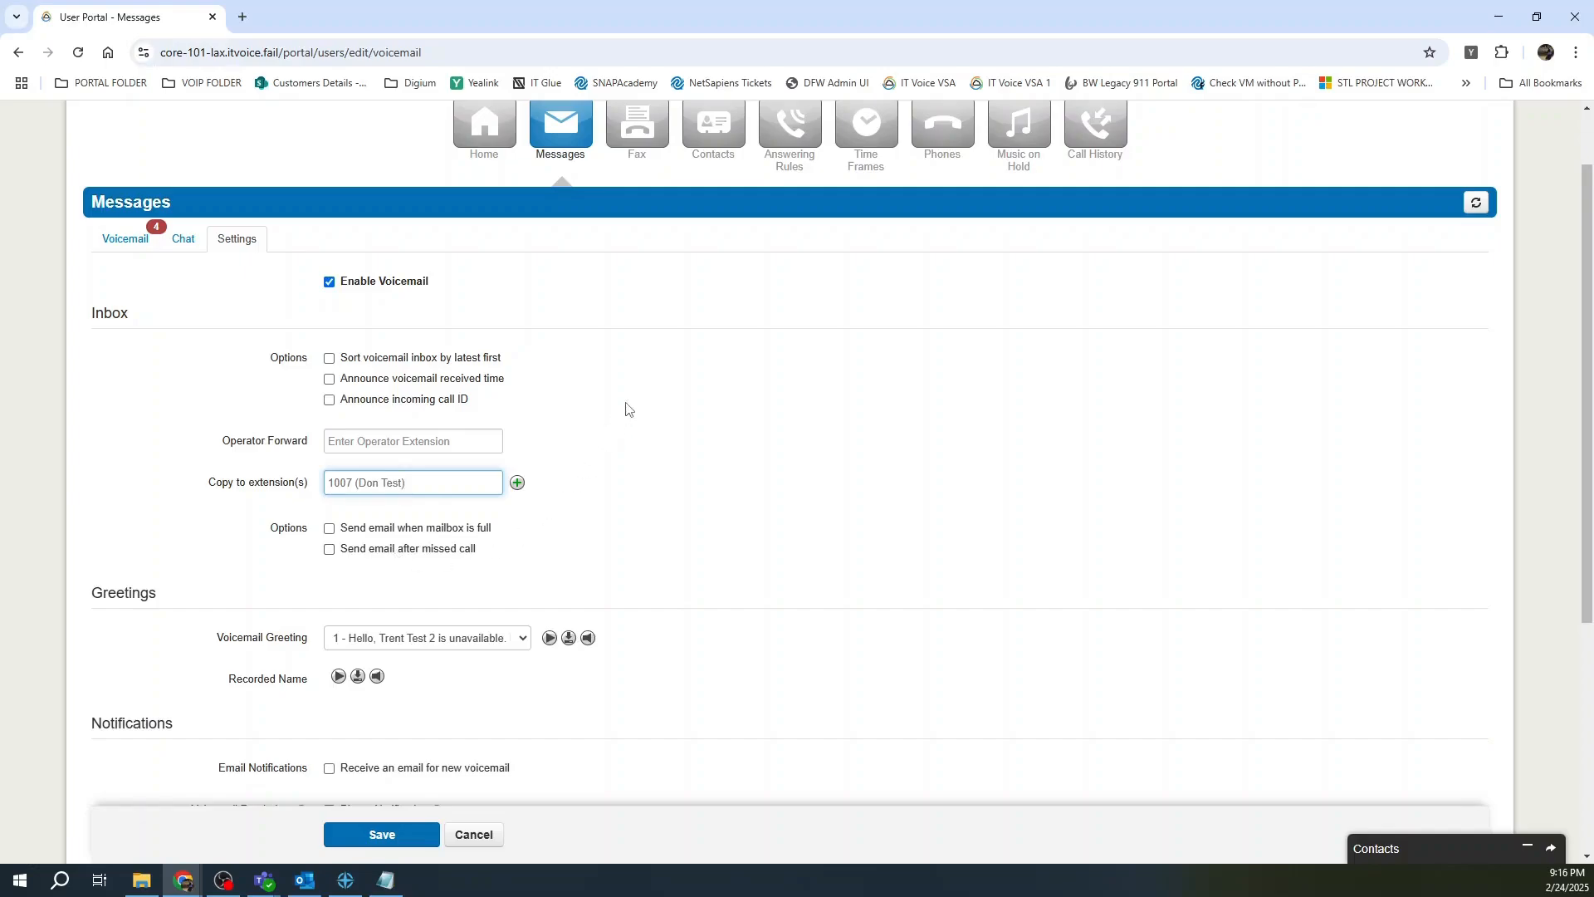
pyautogui.scroll(-3, 628, 410)
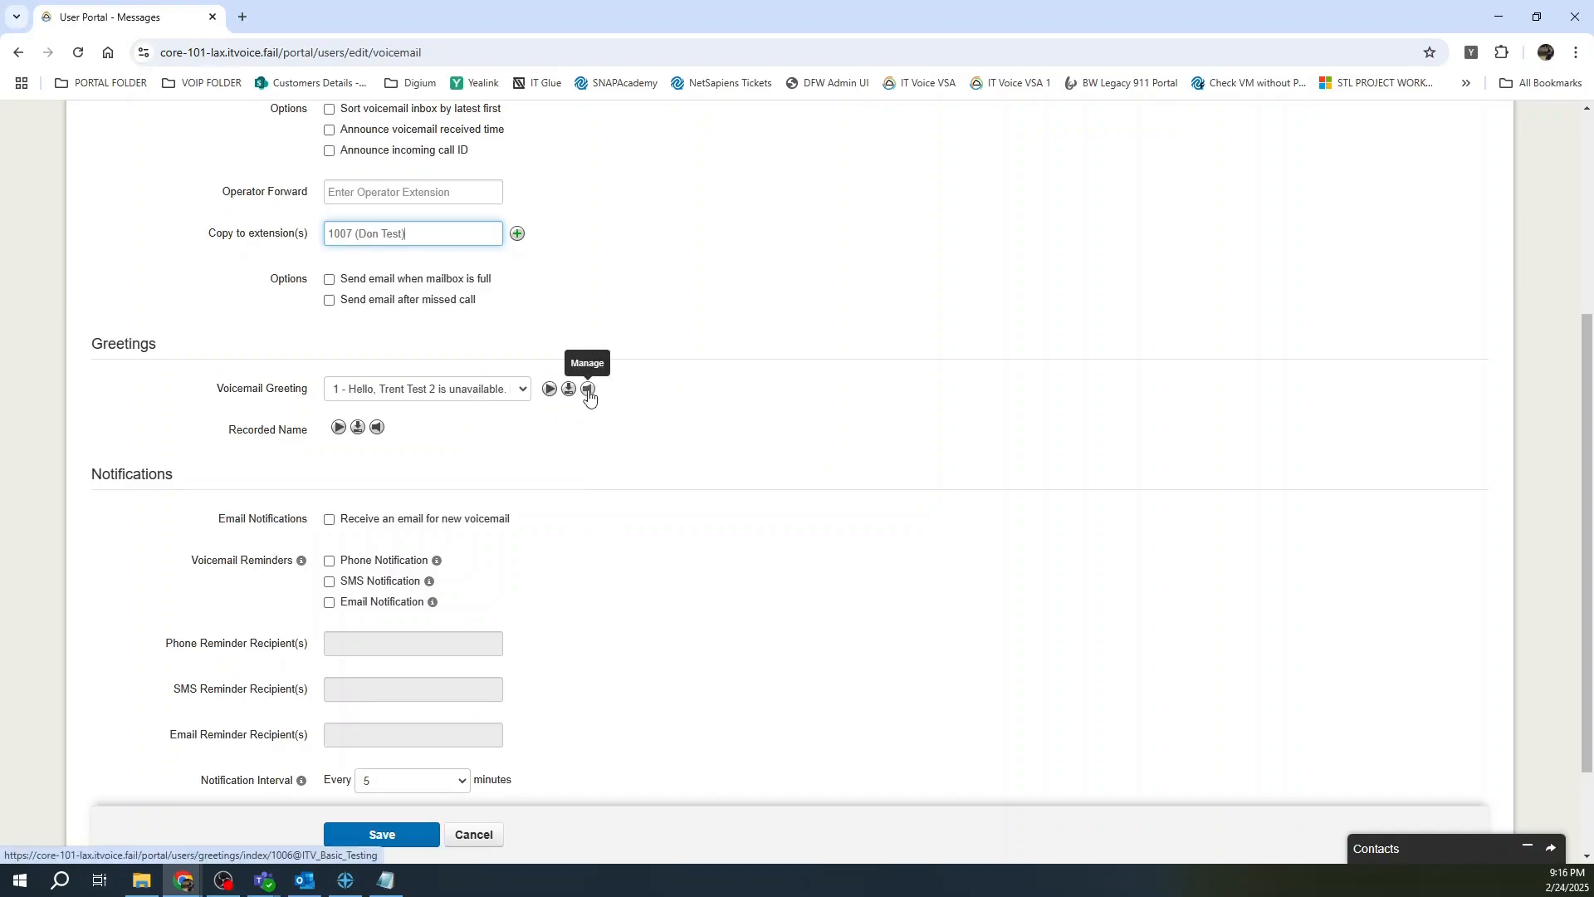
# Re-save greeting 1 as text-to-speech with the Allison (Watson) voice.
pyautogui.click(588, 391)
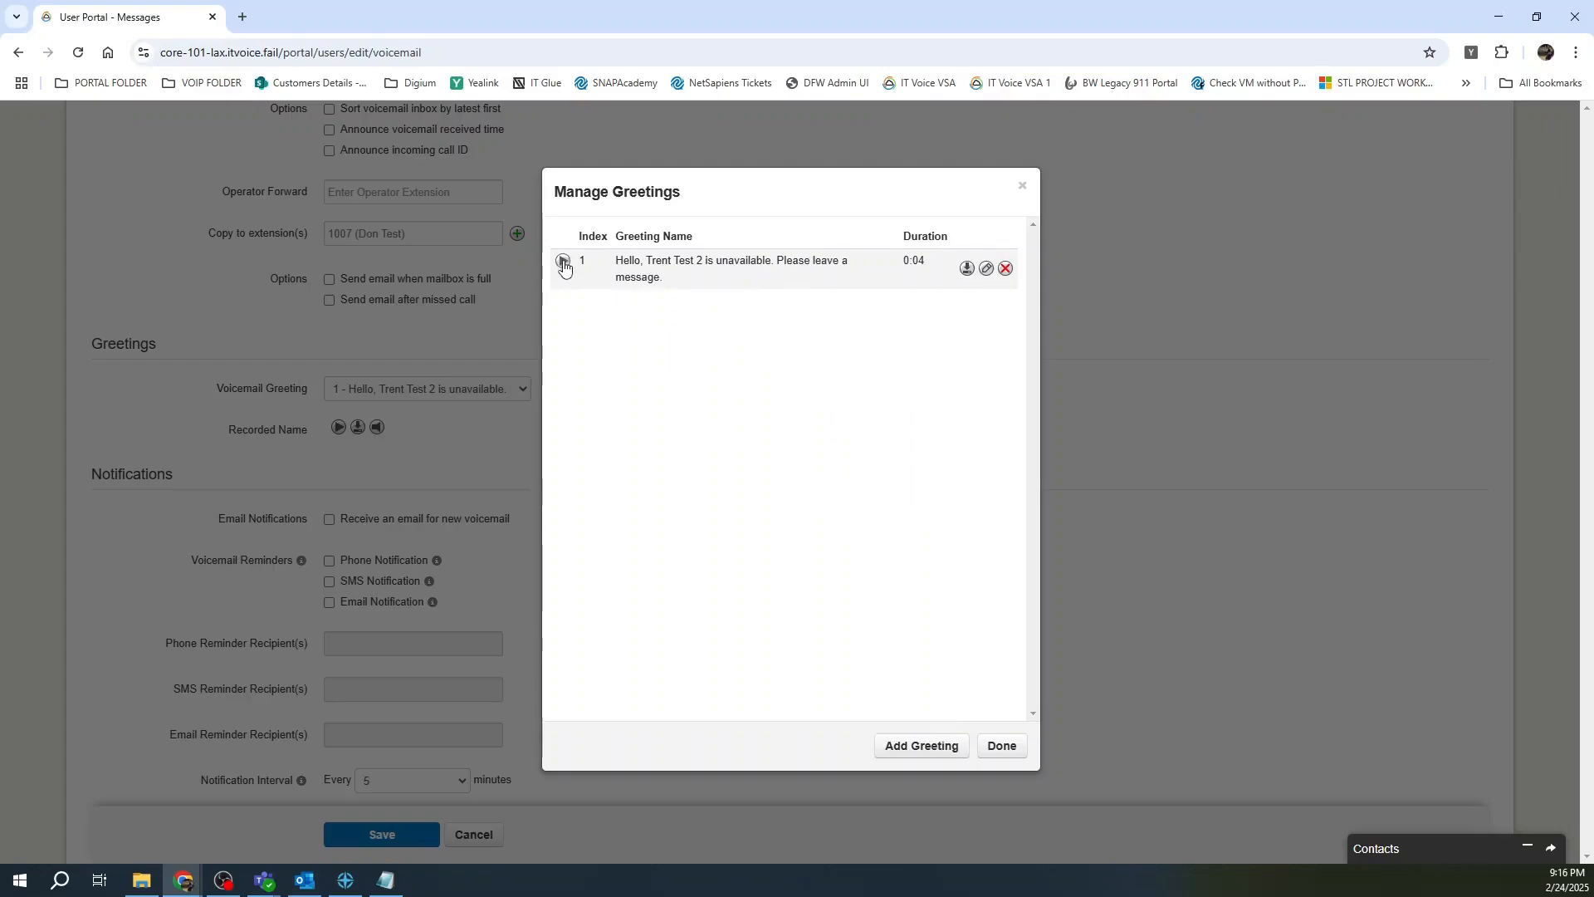
pyautogui.click(988, 269)
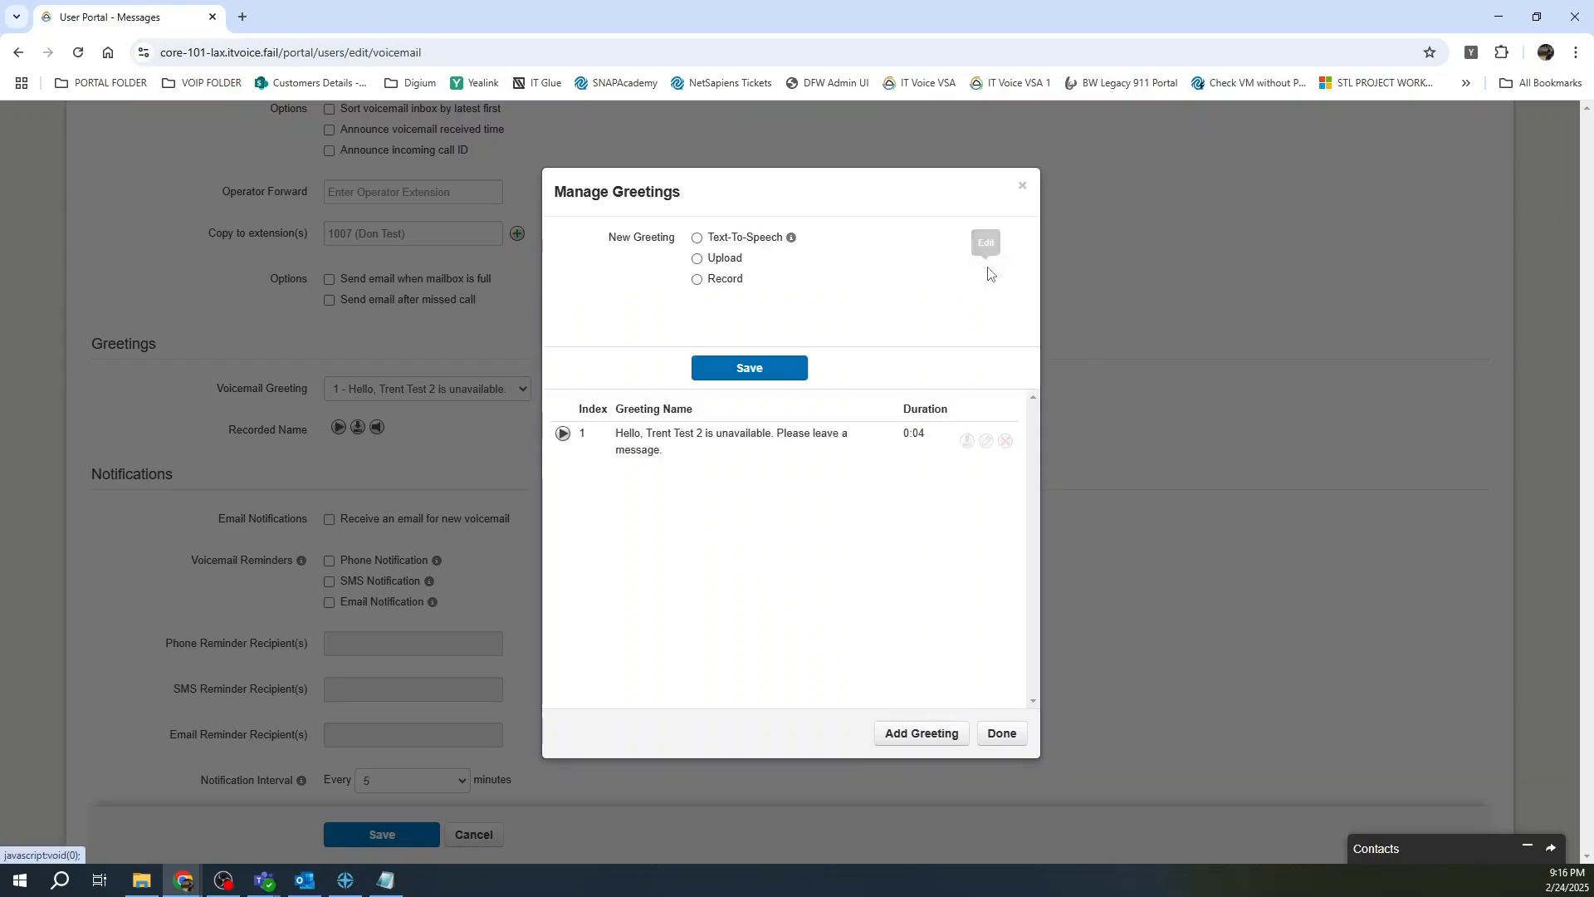
pyautogui.click(728, 239)
pyautogui.moveTo(830, 332)
pyautogui.mouseDown()
pyautogui.moveTo(698, 302)
pyautogui.moveTo(816, 328)
pyautogui.mouseUp()
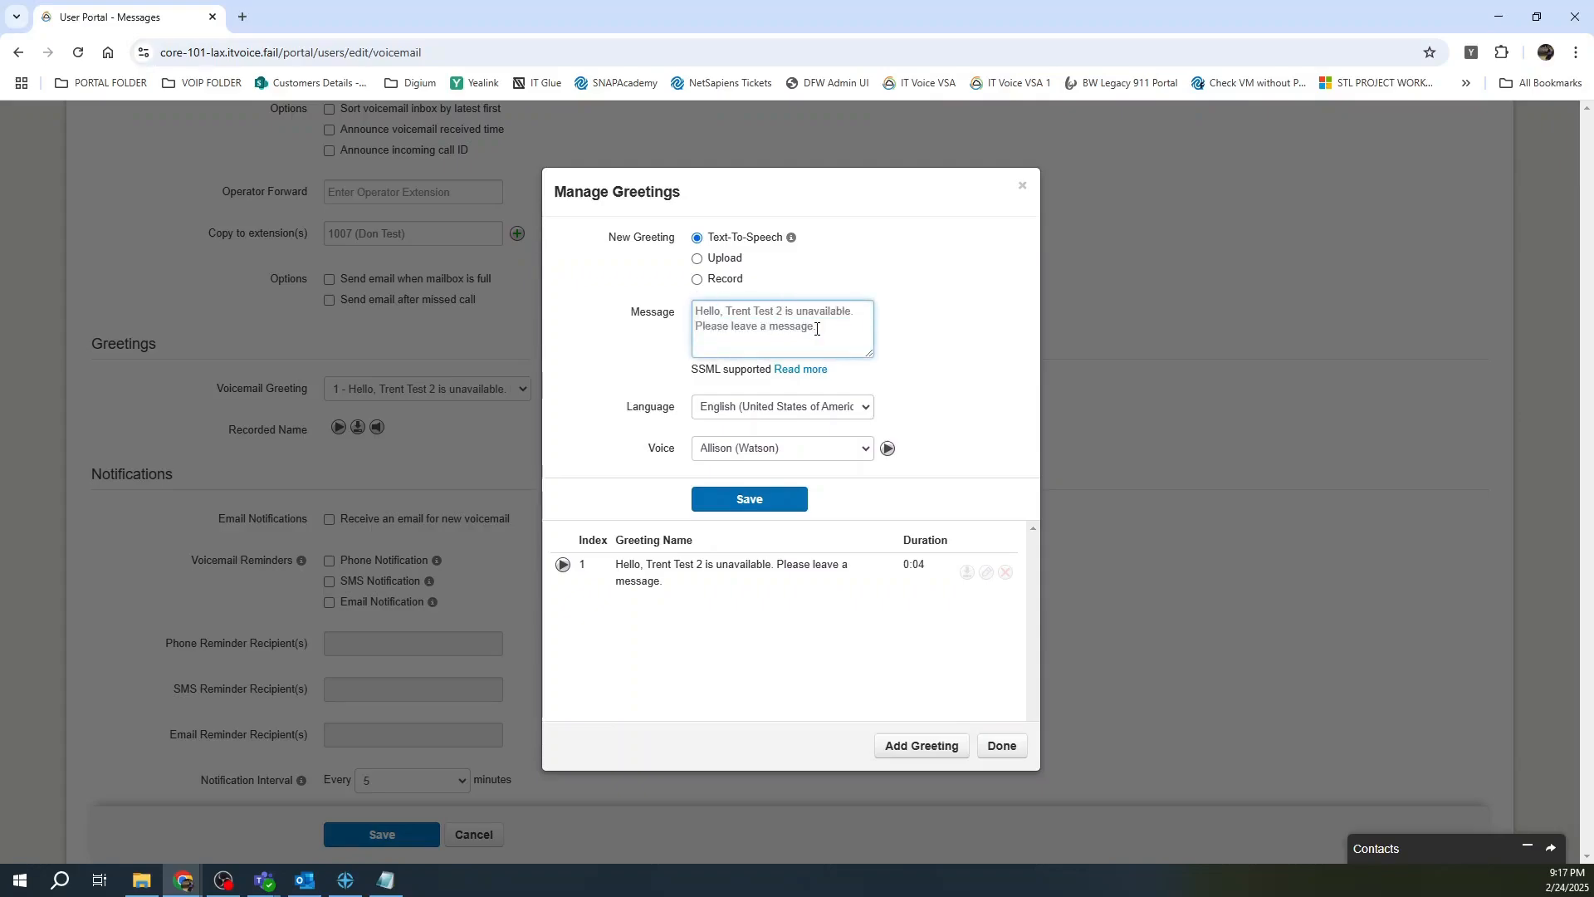
pyautogui.click(865, 452)
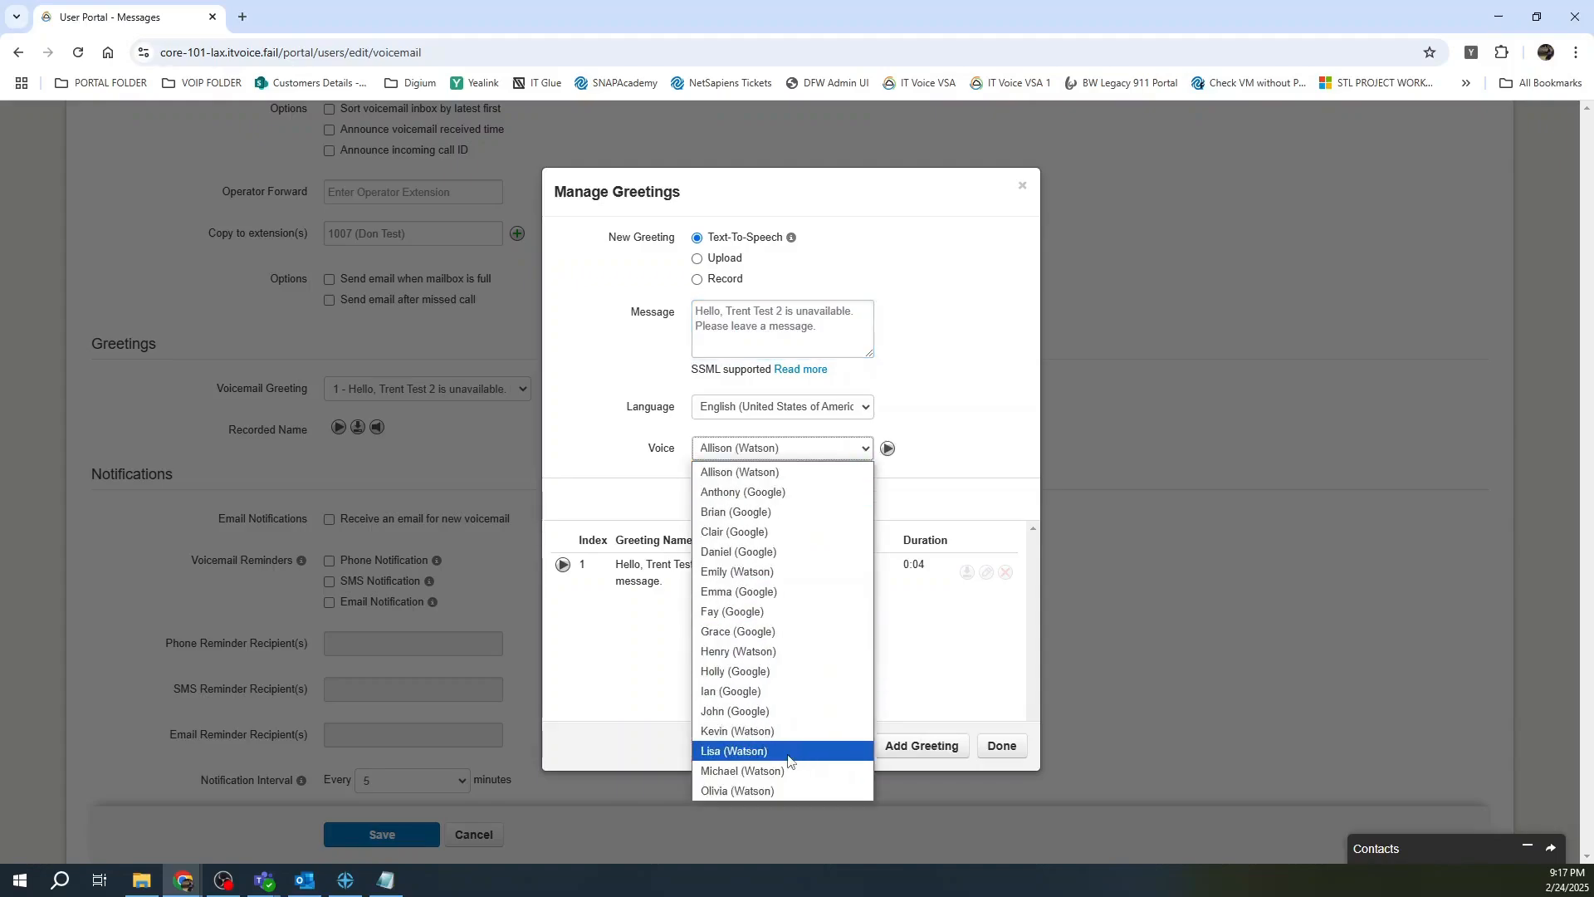
pyautogui.click(923, 382)
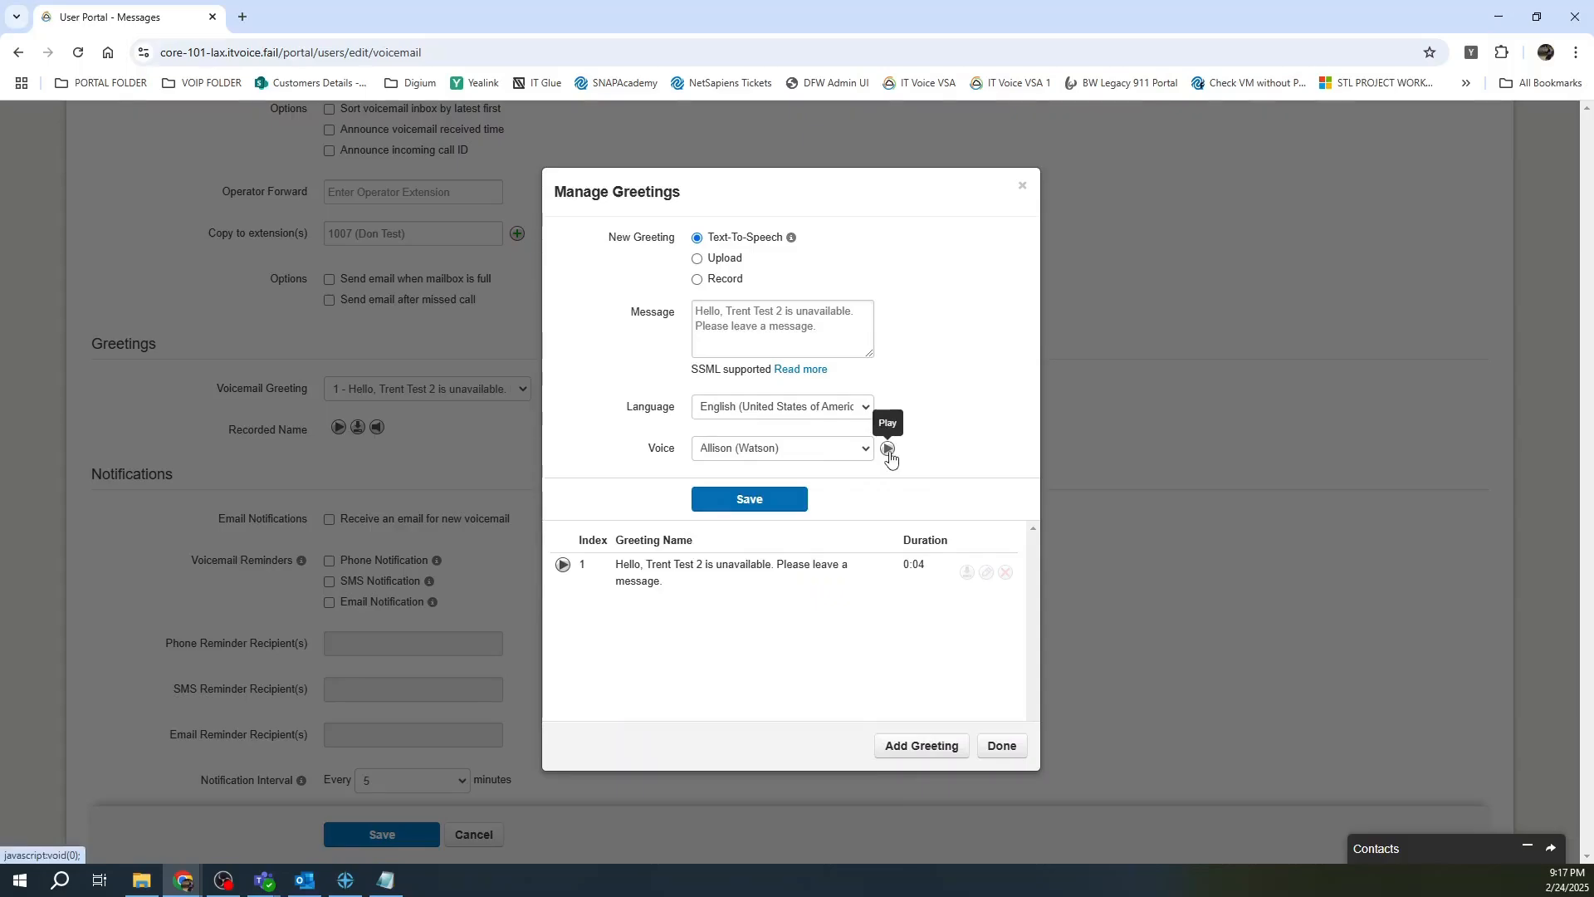
pyautogui.click(743, 503)
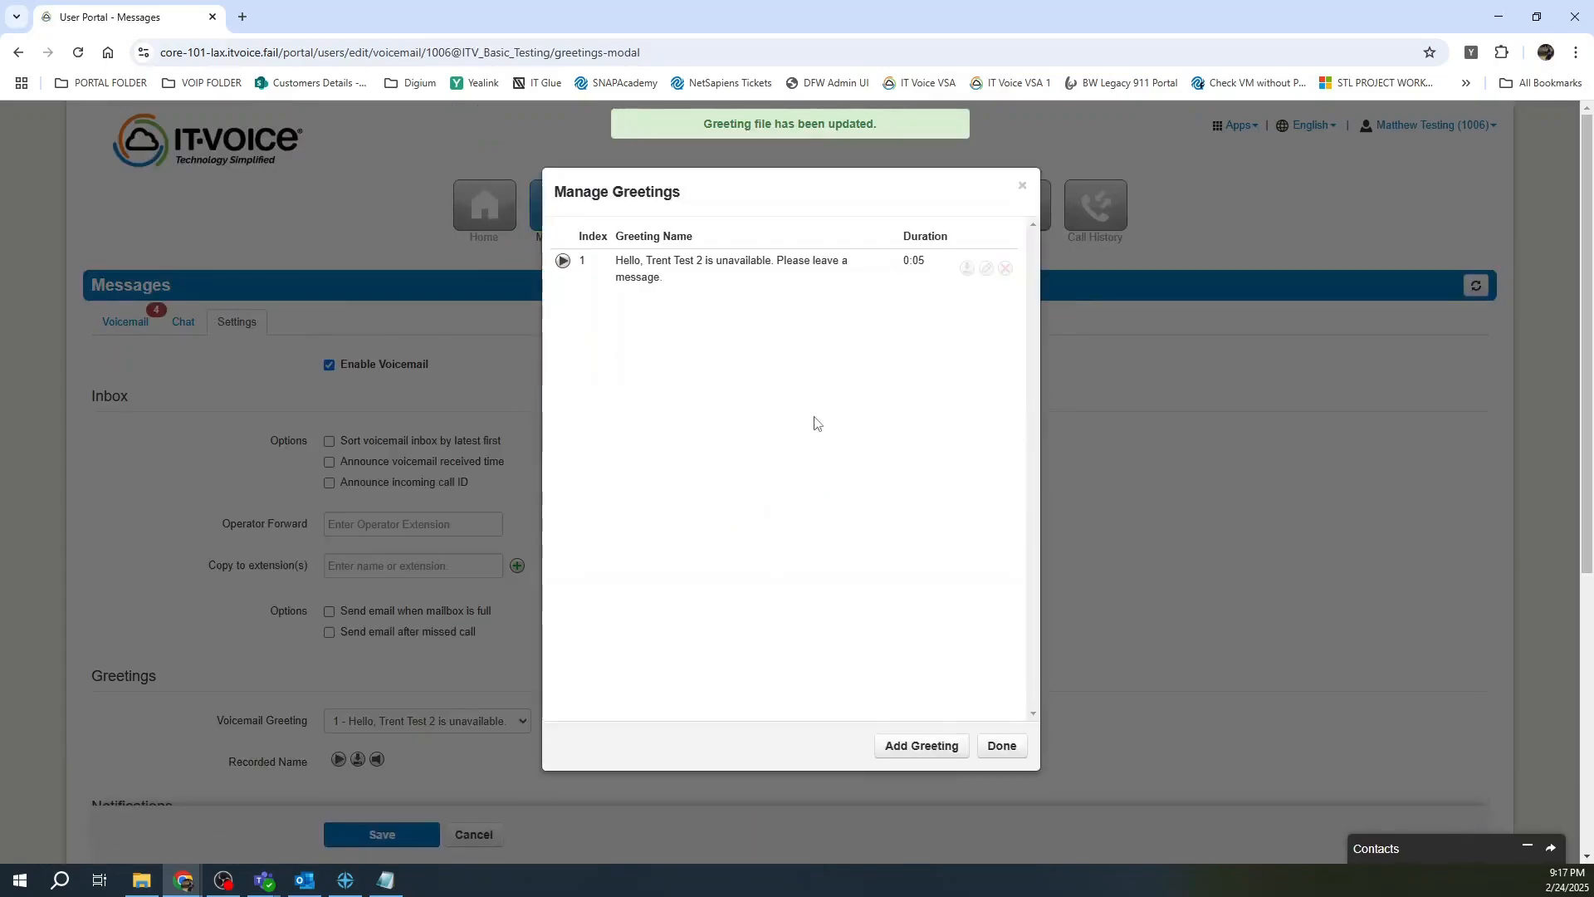
# Add a second text-to-speech greeting reading 'Out to lunch' and close the greetings manager.
pyautogui.click(908, 749)
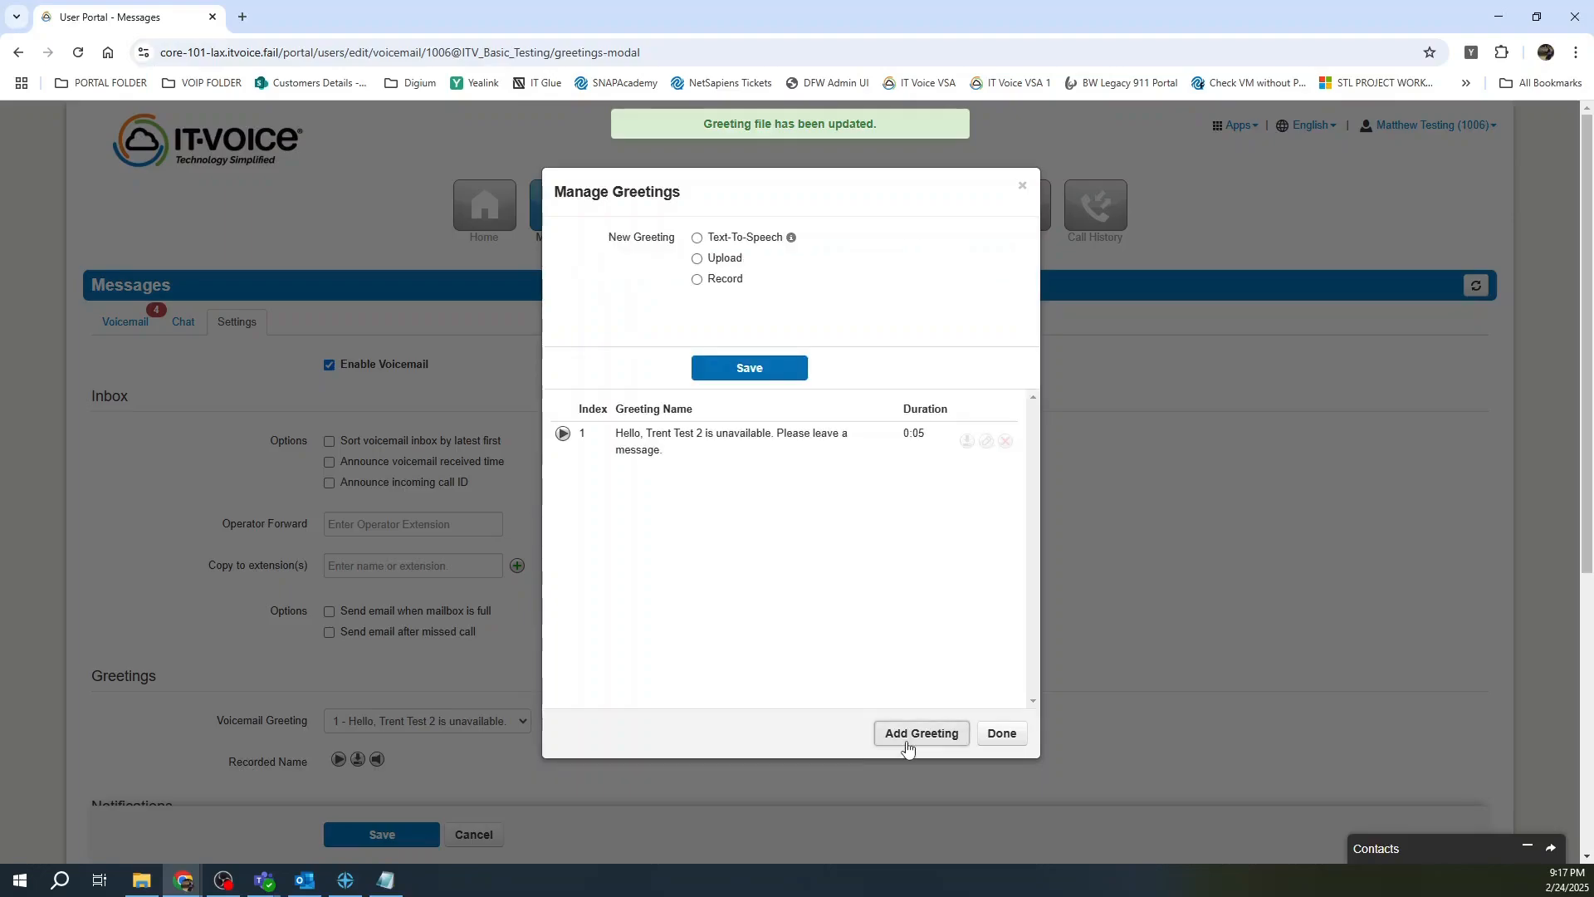
pyautogui.click(746, 241)
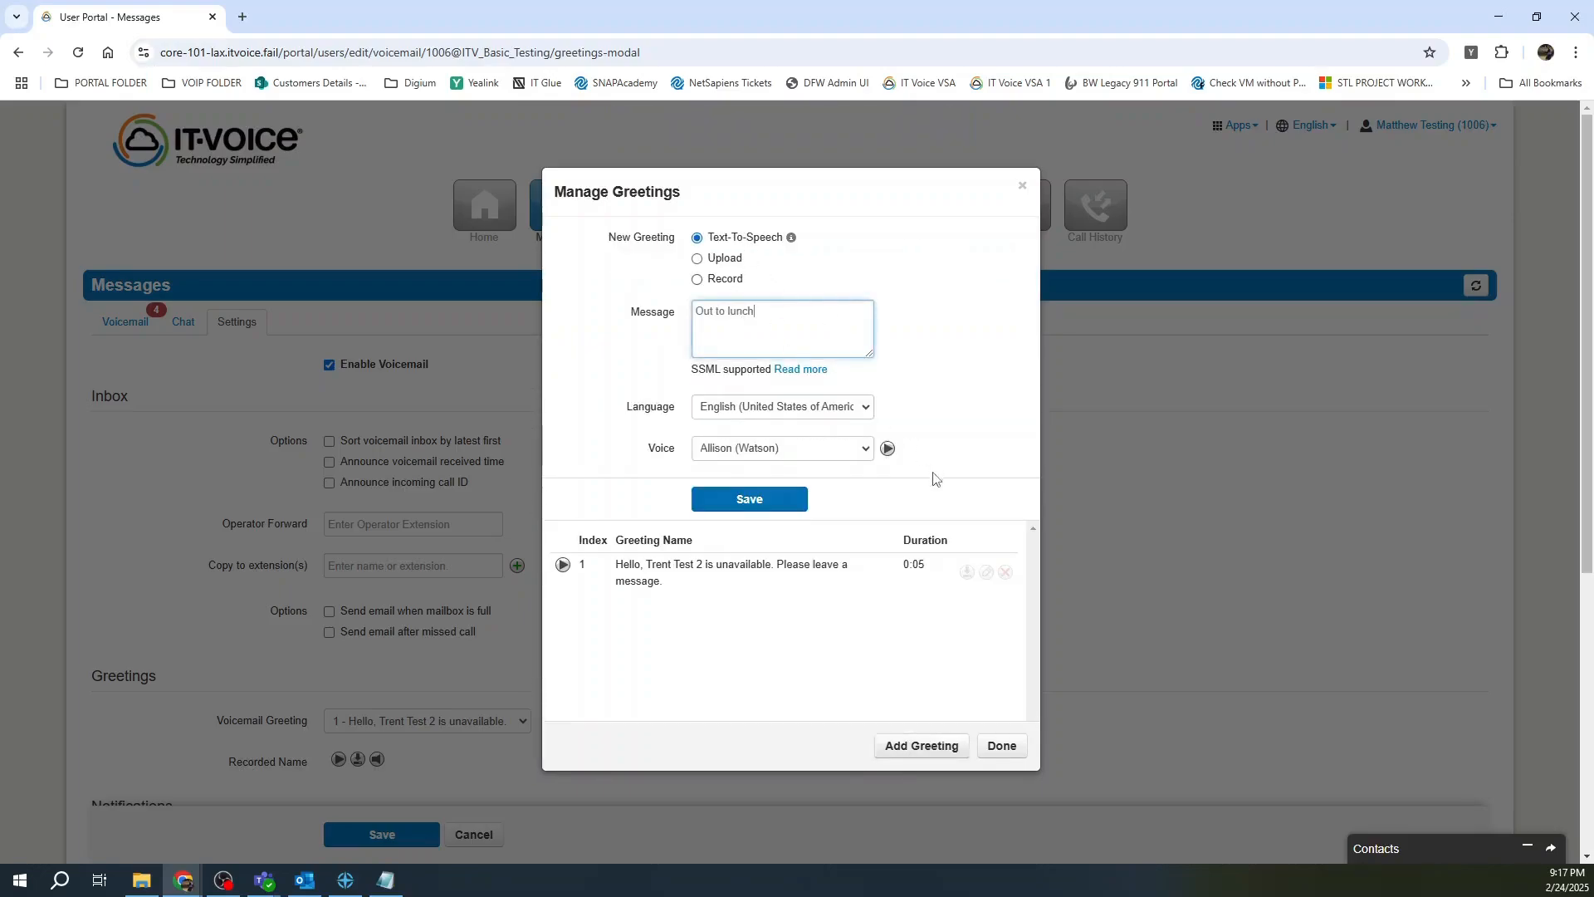
pyautogui.click(775, 507)
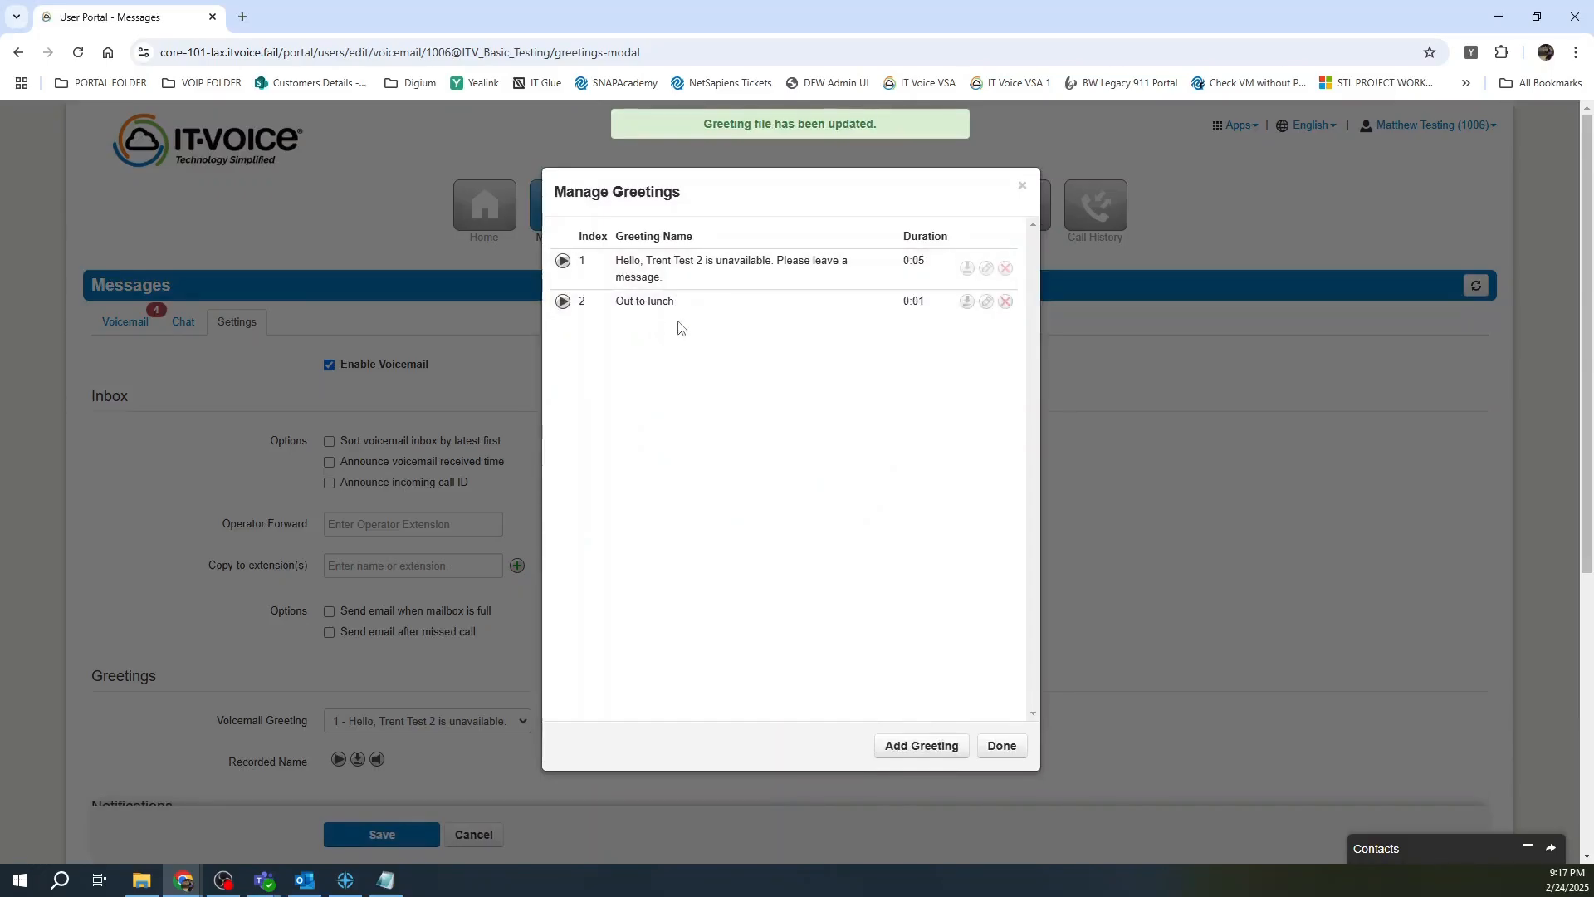
pyautogui.click(1000, 746)
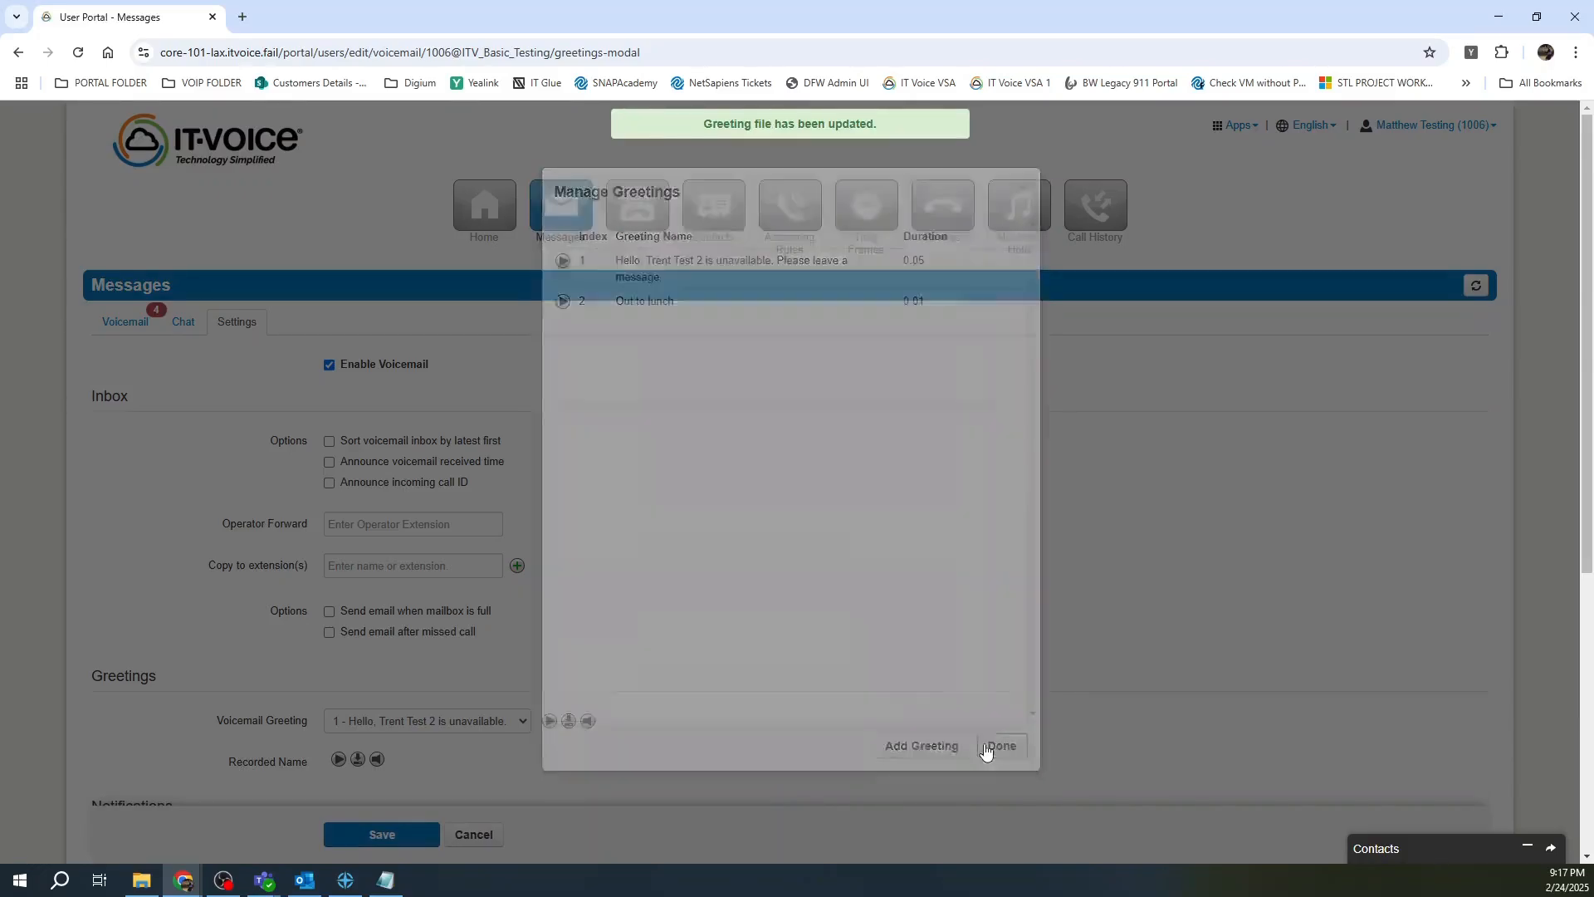
# Choose '2 - Out to lunch' as the voicemail greeting and save the settings.
pyautogui.scroll(-3, 709, 563)
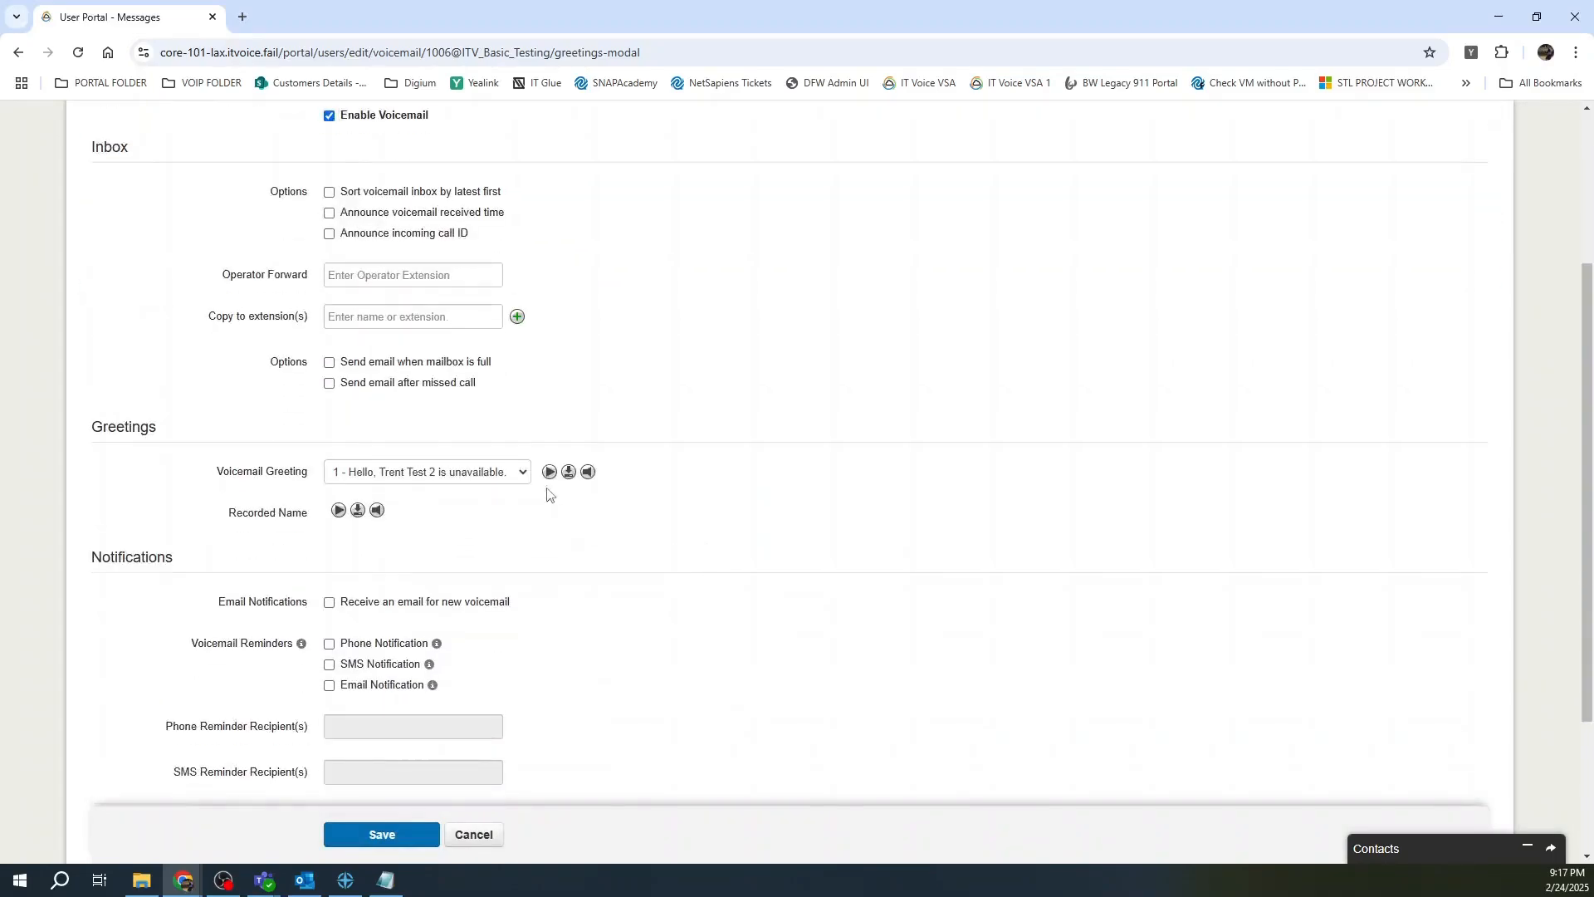
pyautogui.click(521, 471)
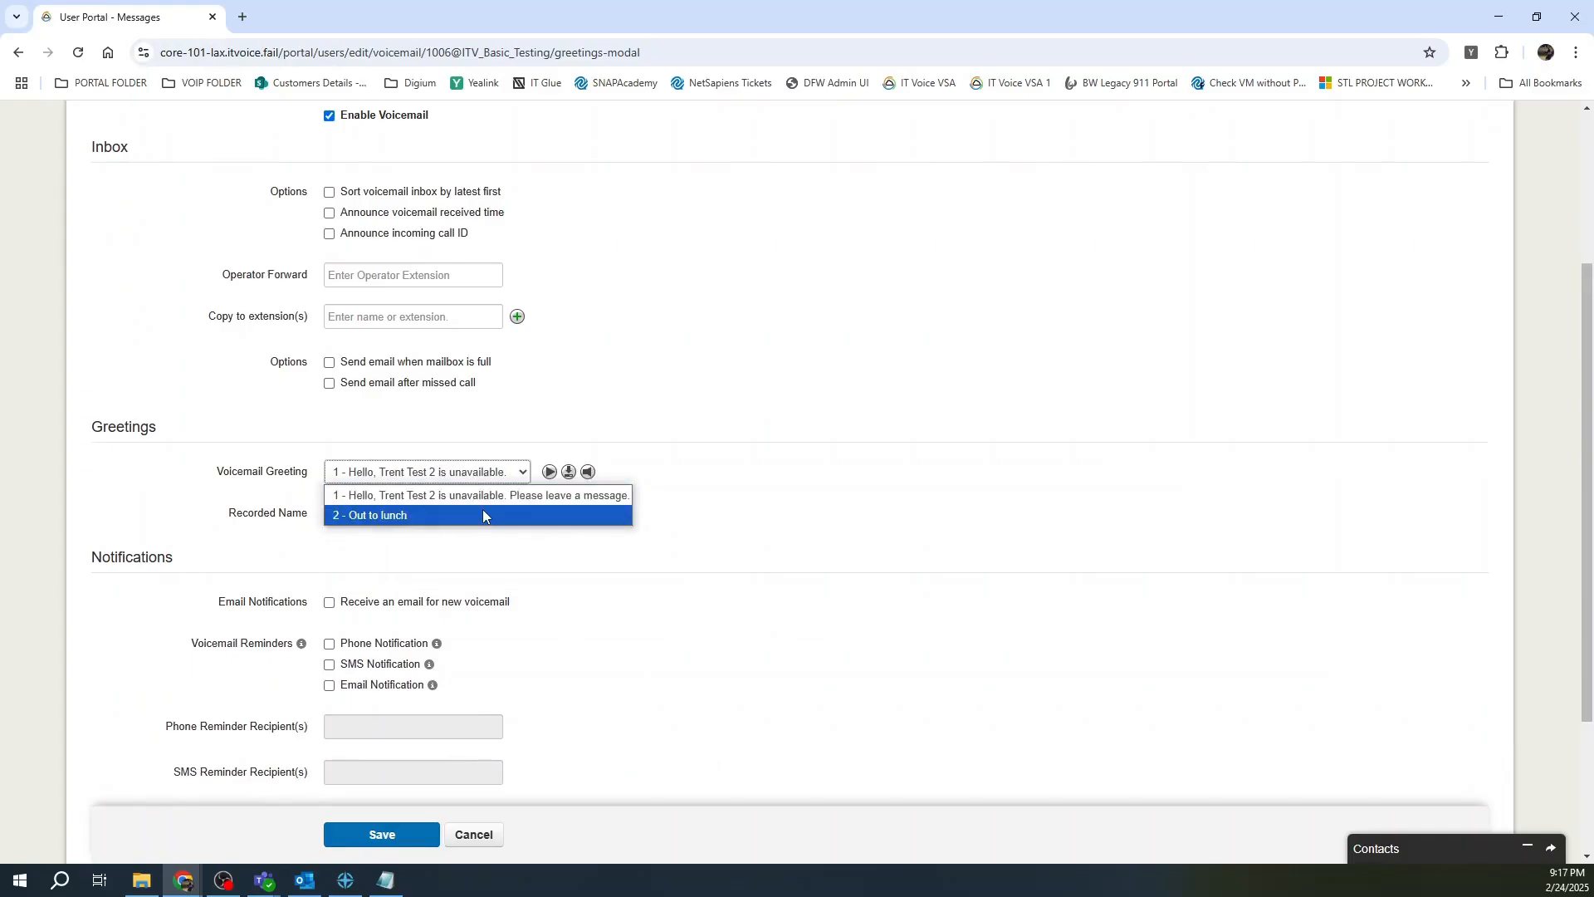
pyautogui.click(483, 515)
pyautogui.click(407, 836)
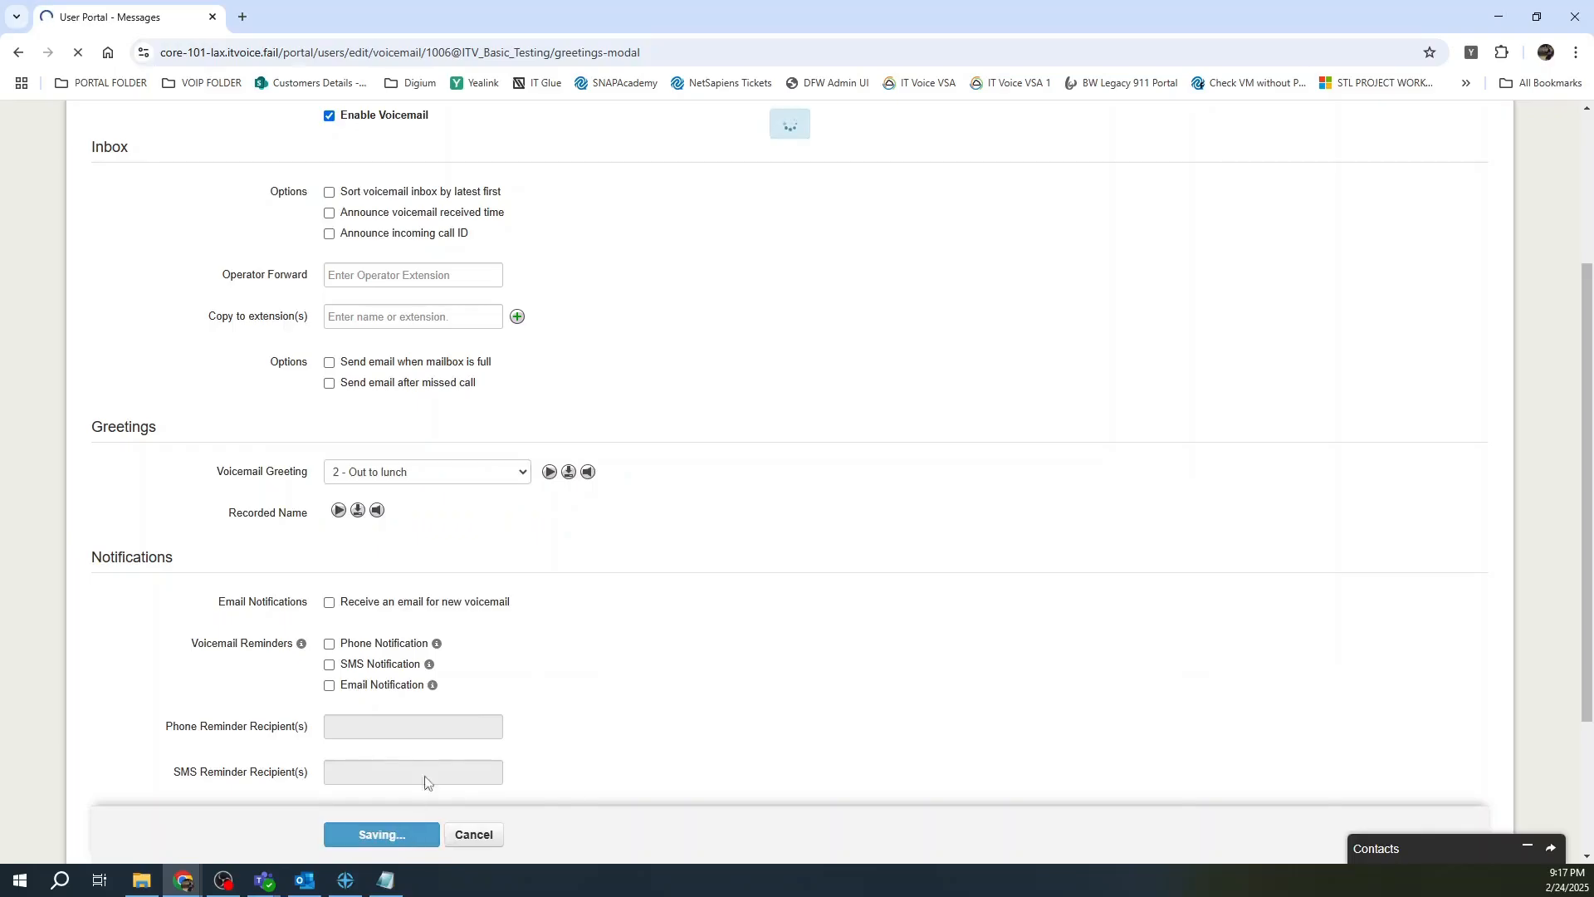
pyautogui.scroll(-3, 648, 609)
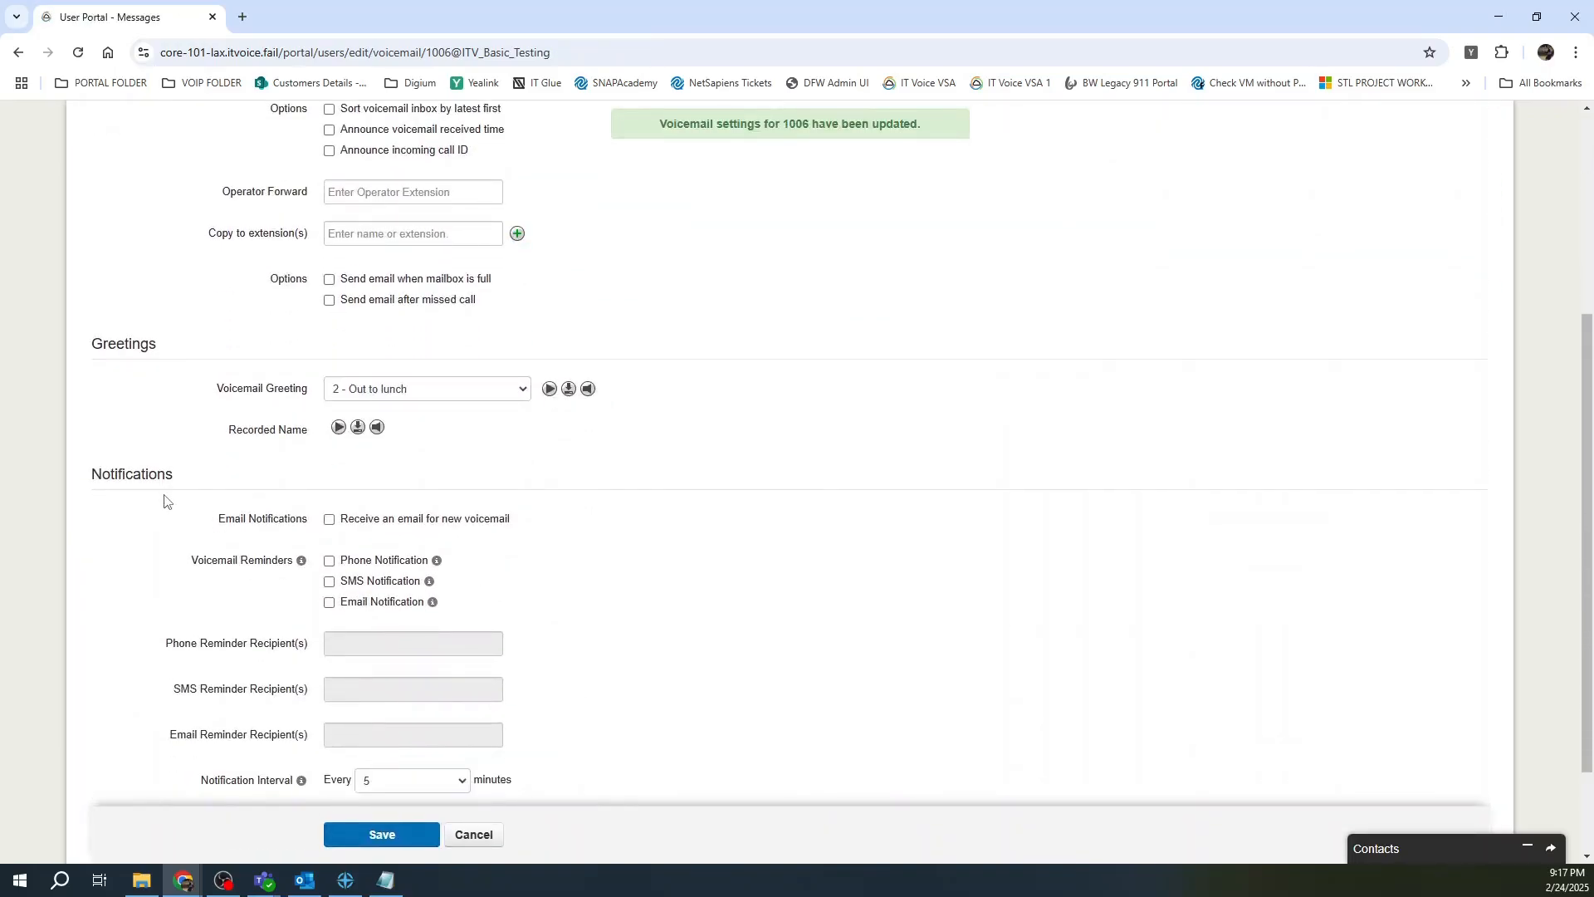
pyautogui.scroll(-1, 191, 499)
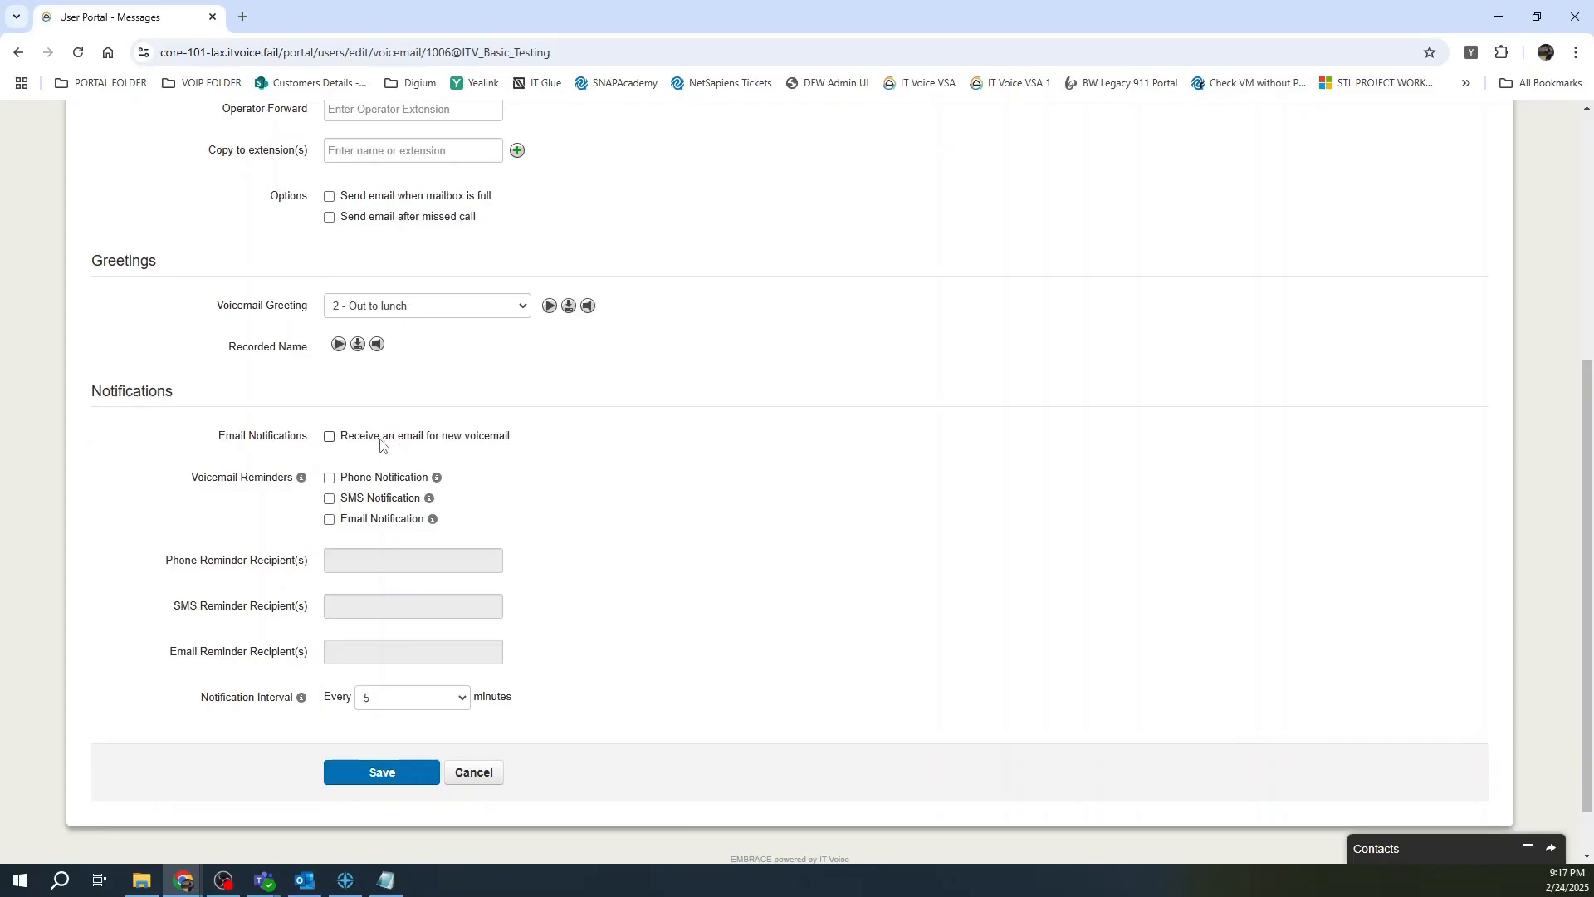
# Enable new-voicemail emails, Email Type 'Send with attachment', After Email Notification 'Move to trash'.
pyautogui.click(331, 440)
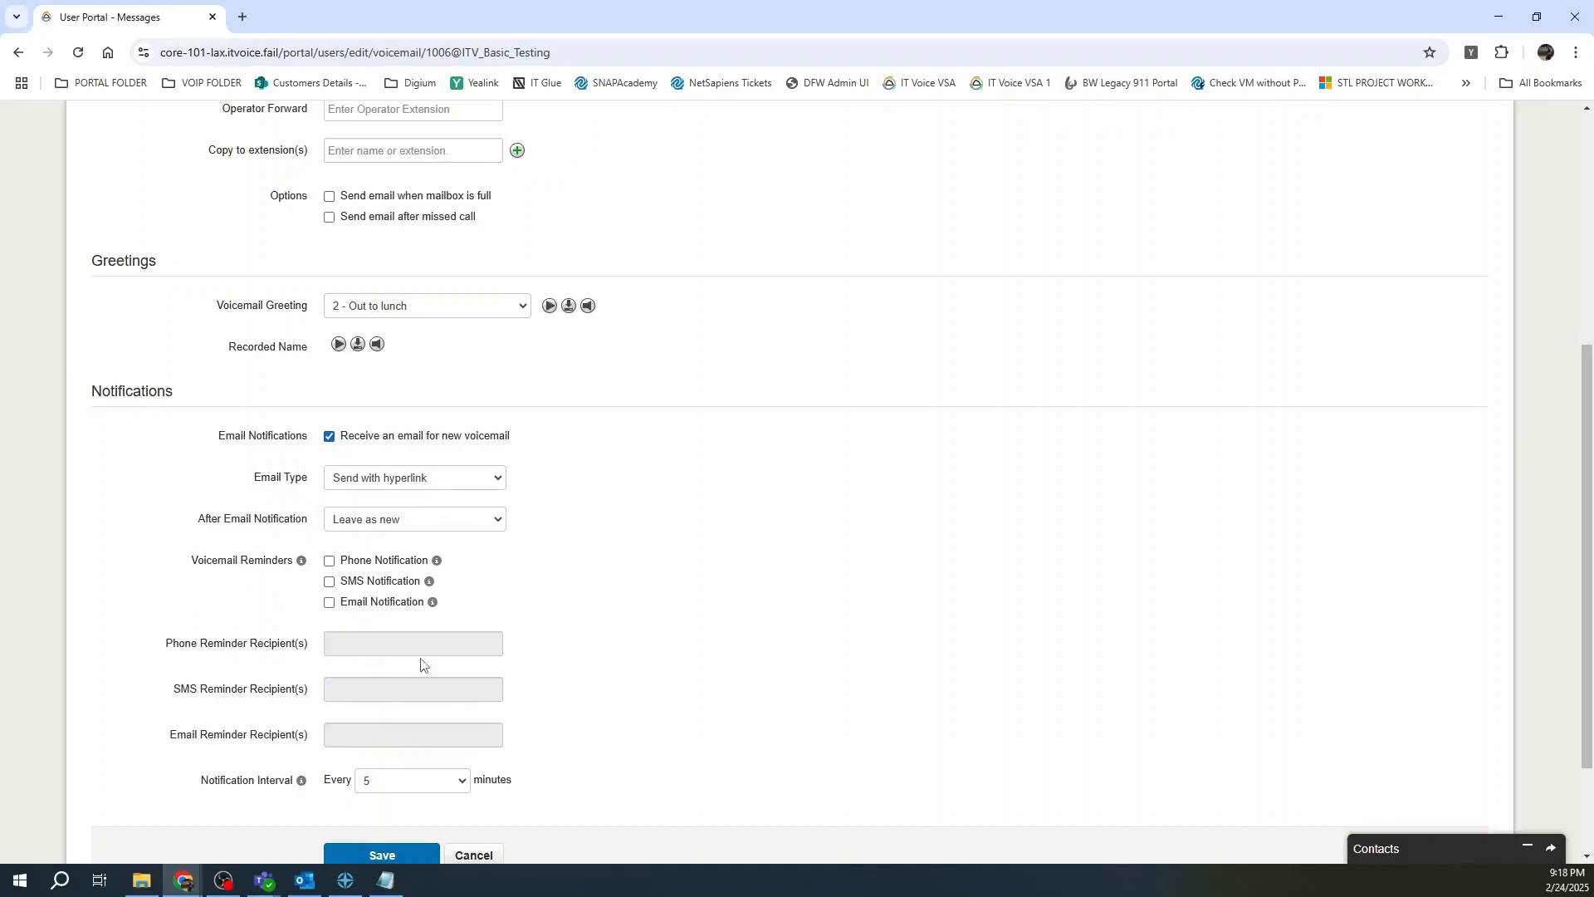
pyautogui.click(477, 470)
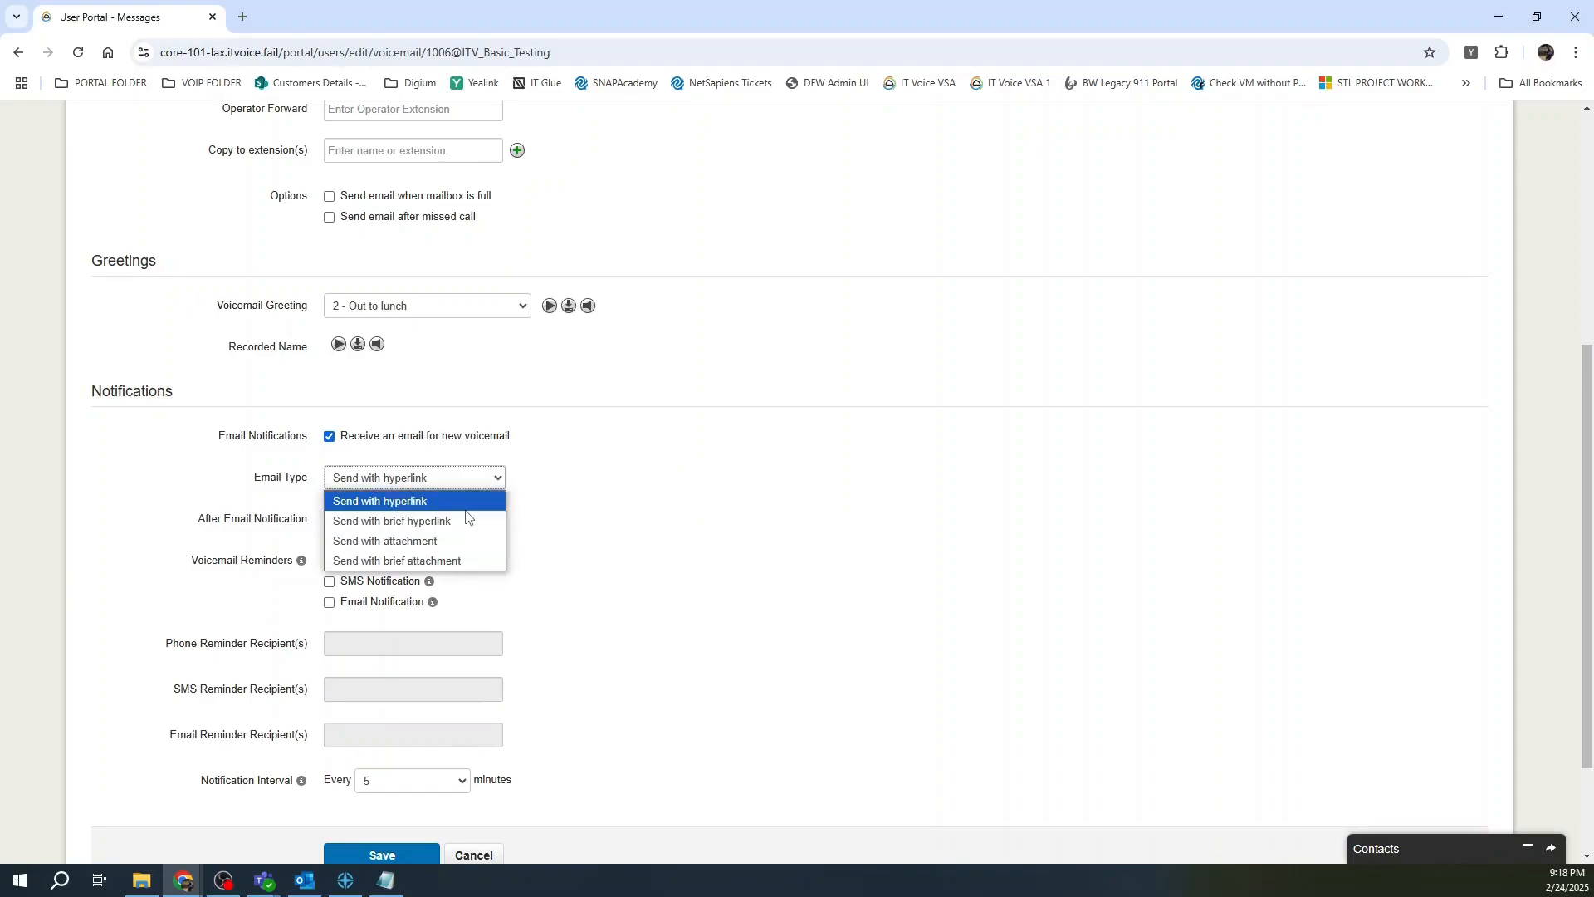
pyautogui.click(460, 541)
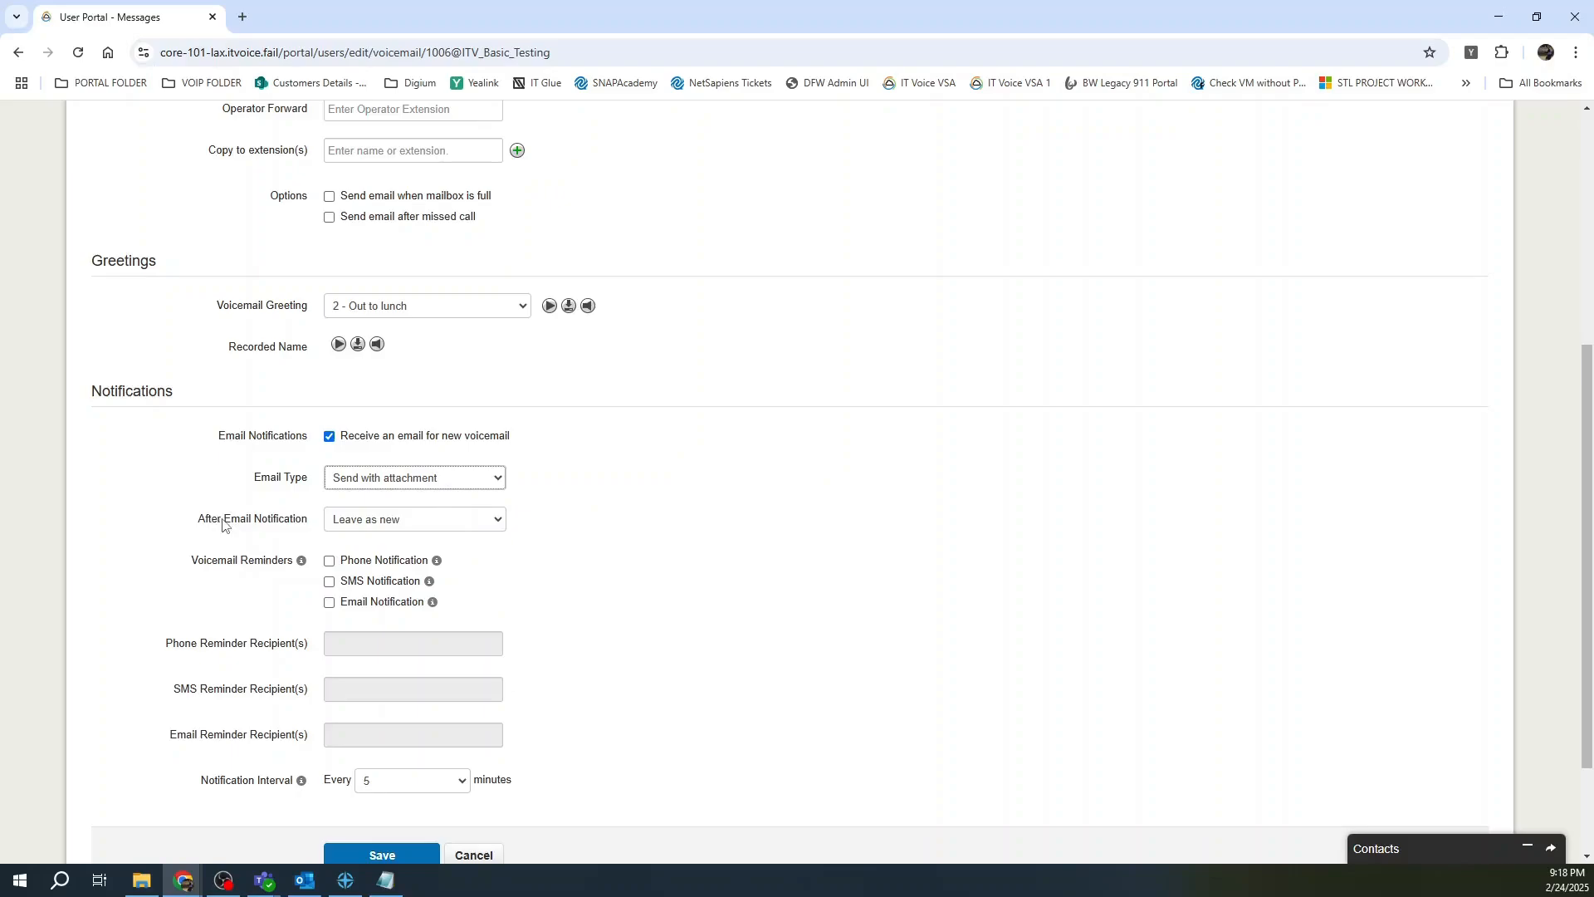
pyautogui.click(506, 527)
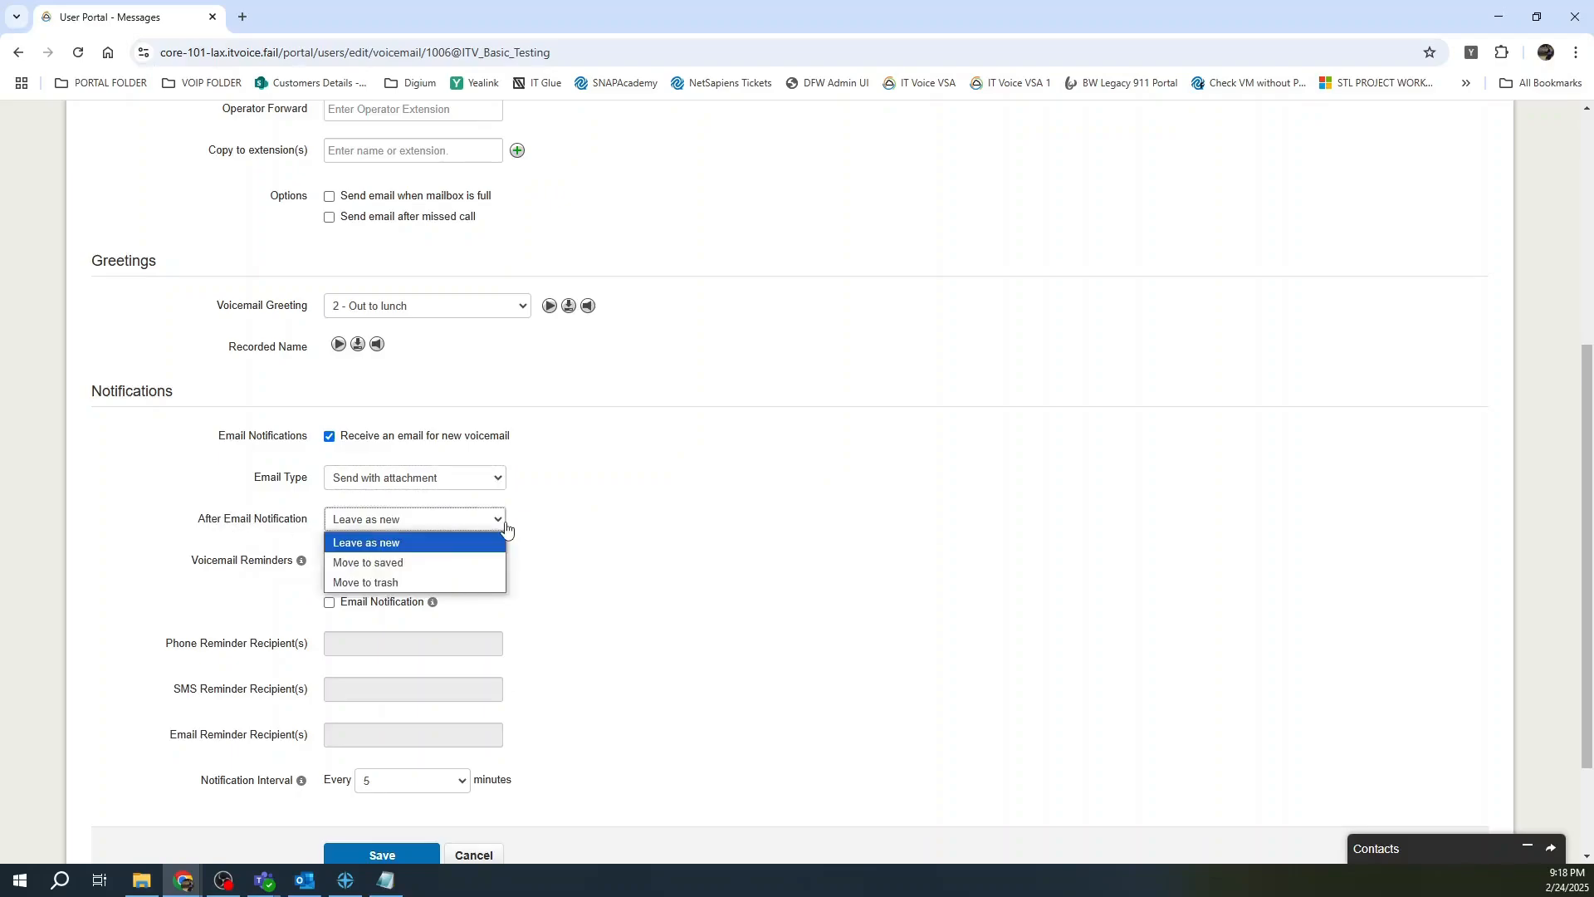
pyautogui.click(479, 585)
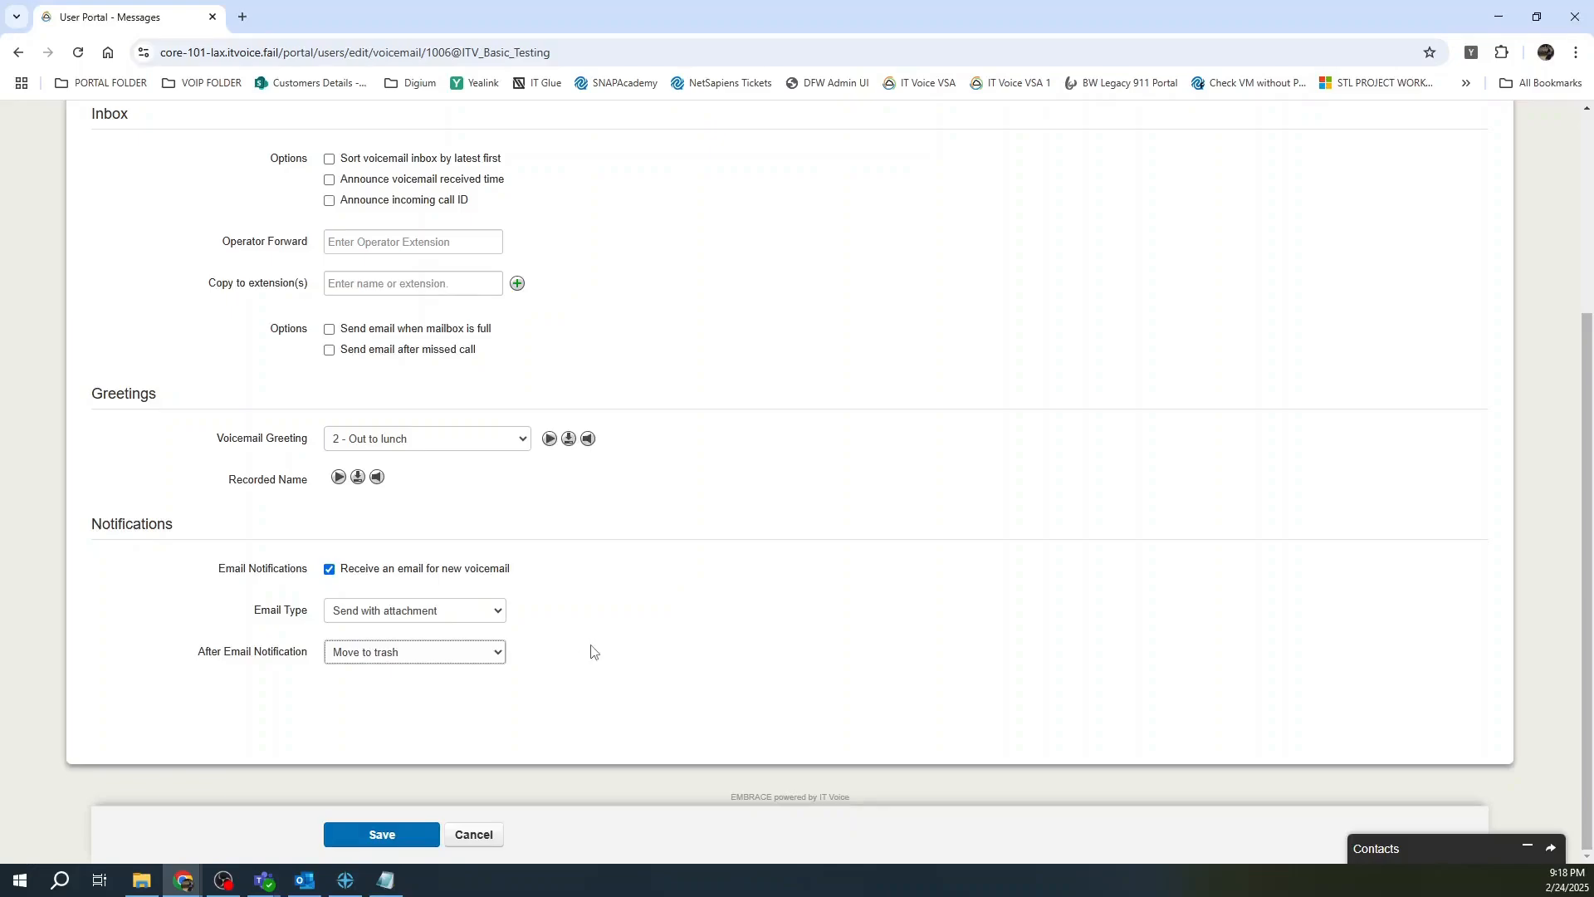
pyautogui.scroll(1, 590, 651)
pyautogui.scroll(-1, 685, 671)
pyautogui.scroll(5, 190, 629)
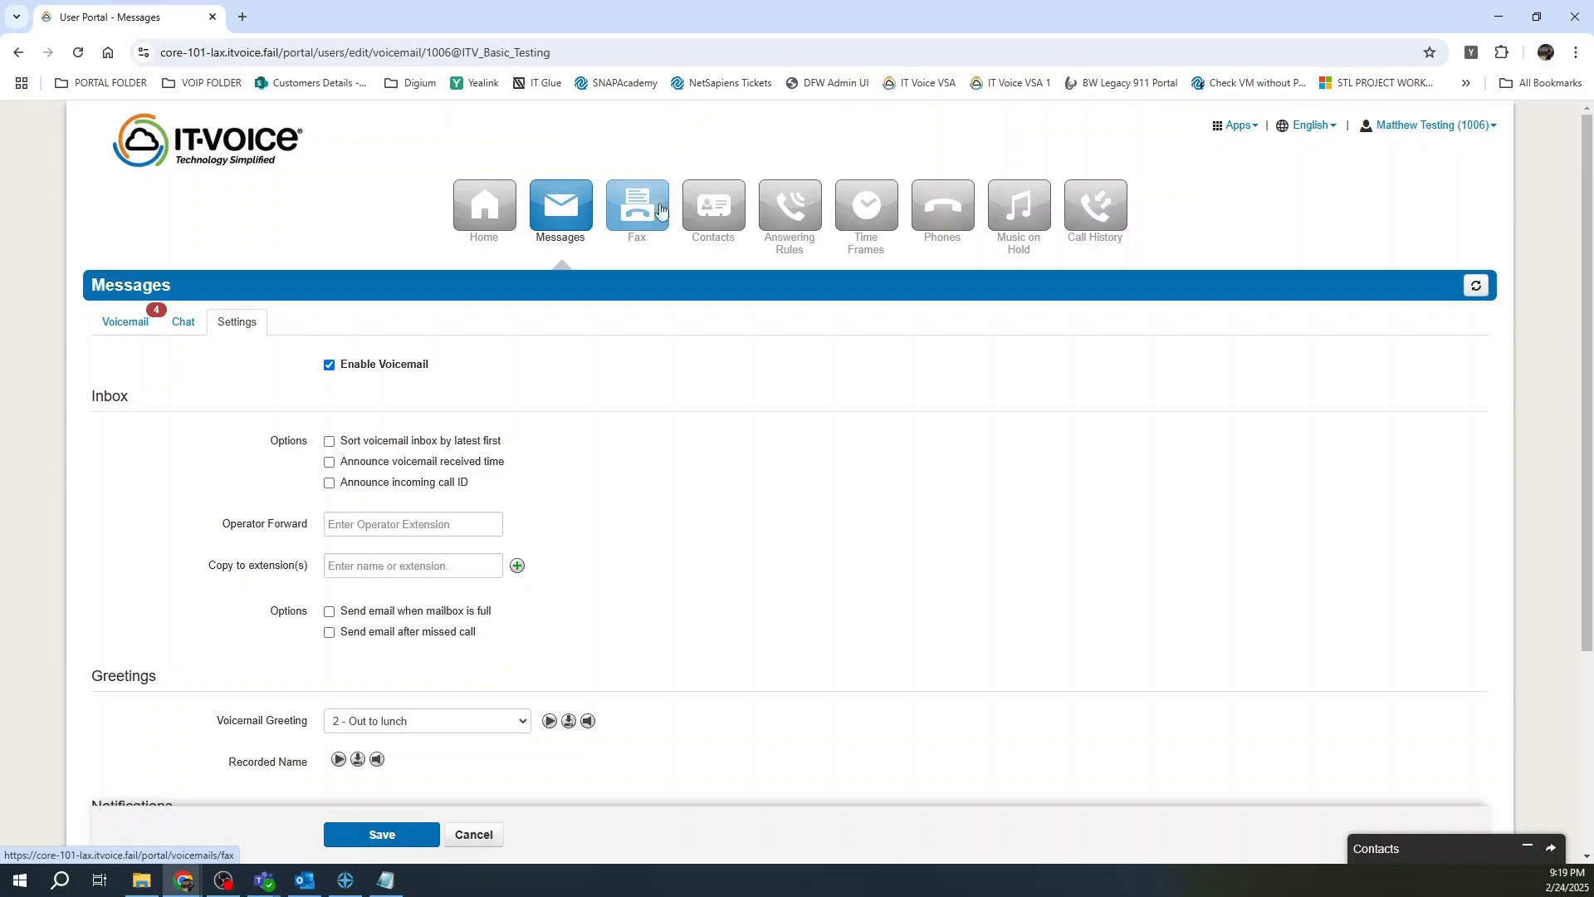
# Open Contacts, note 1006's Out to lunch status, and filter from My Contacts to Coworkers.
pyautogui.click(713, 202)
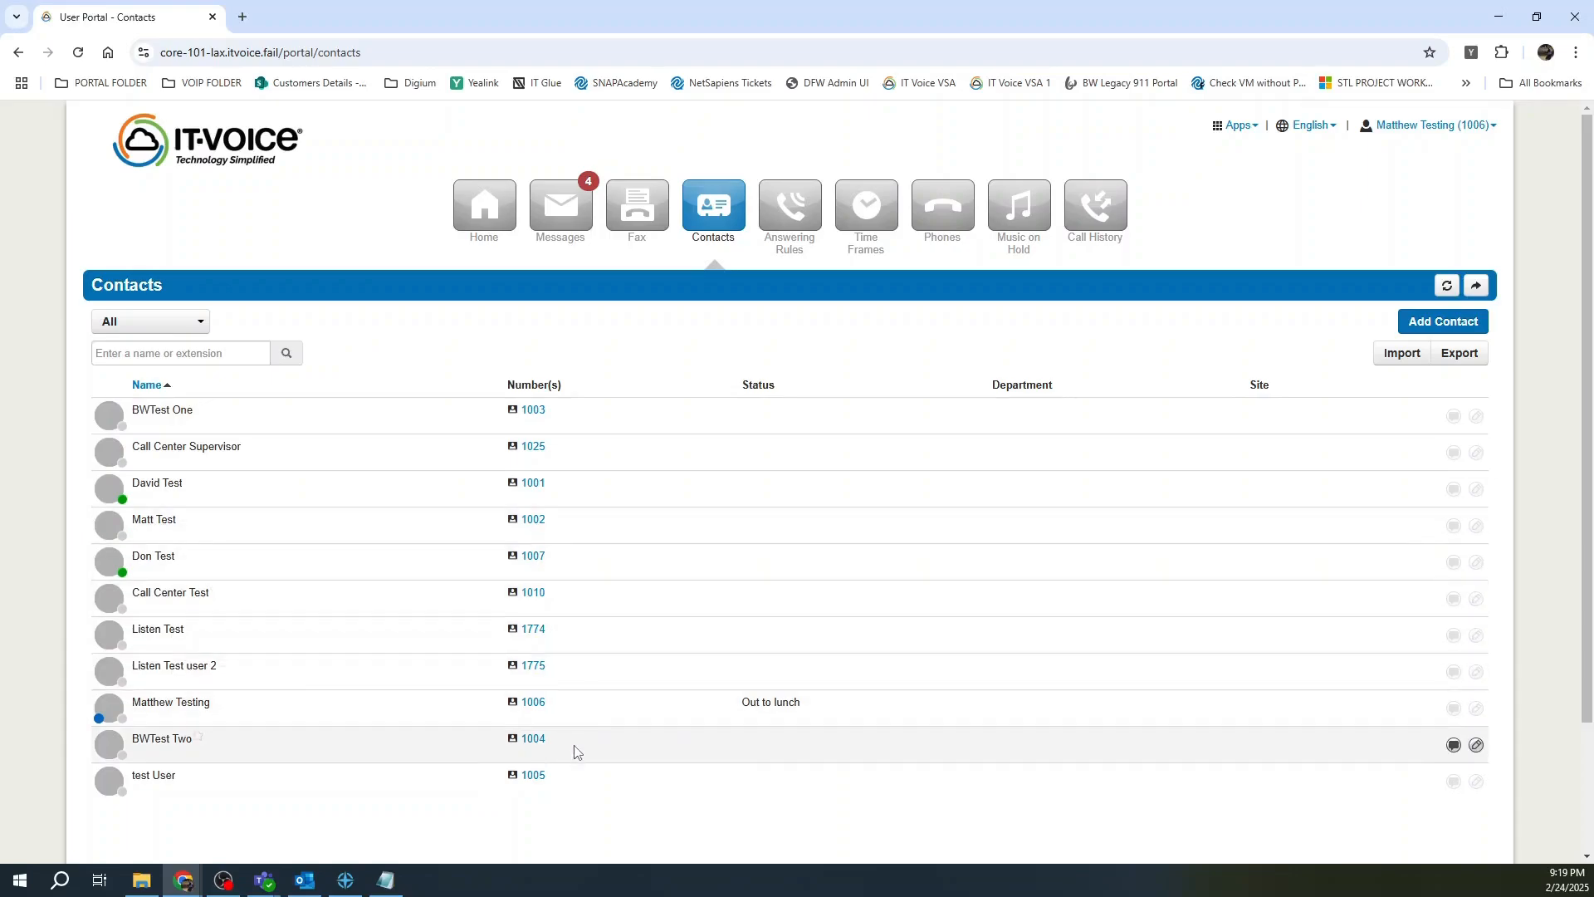
pyautogui.moveTo(811, 708); pyautogui.dragTo(738, 708)
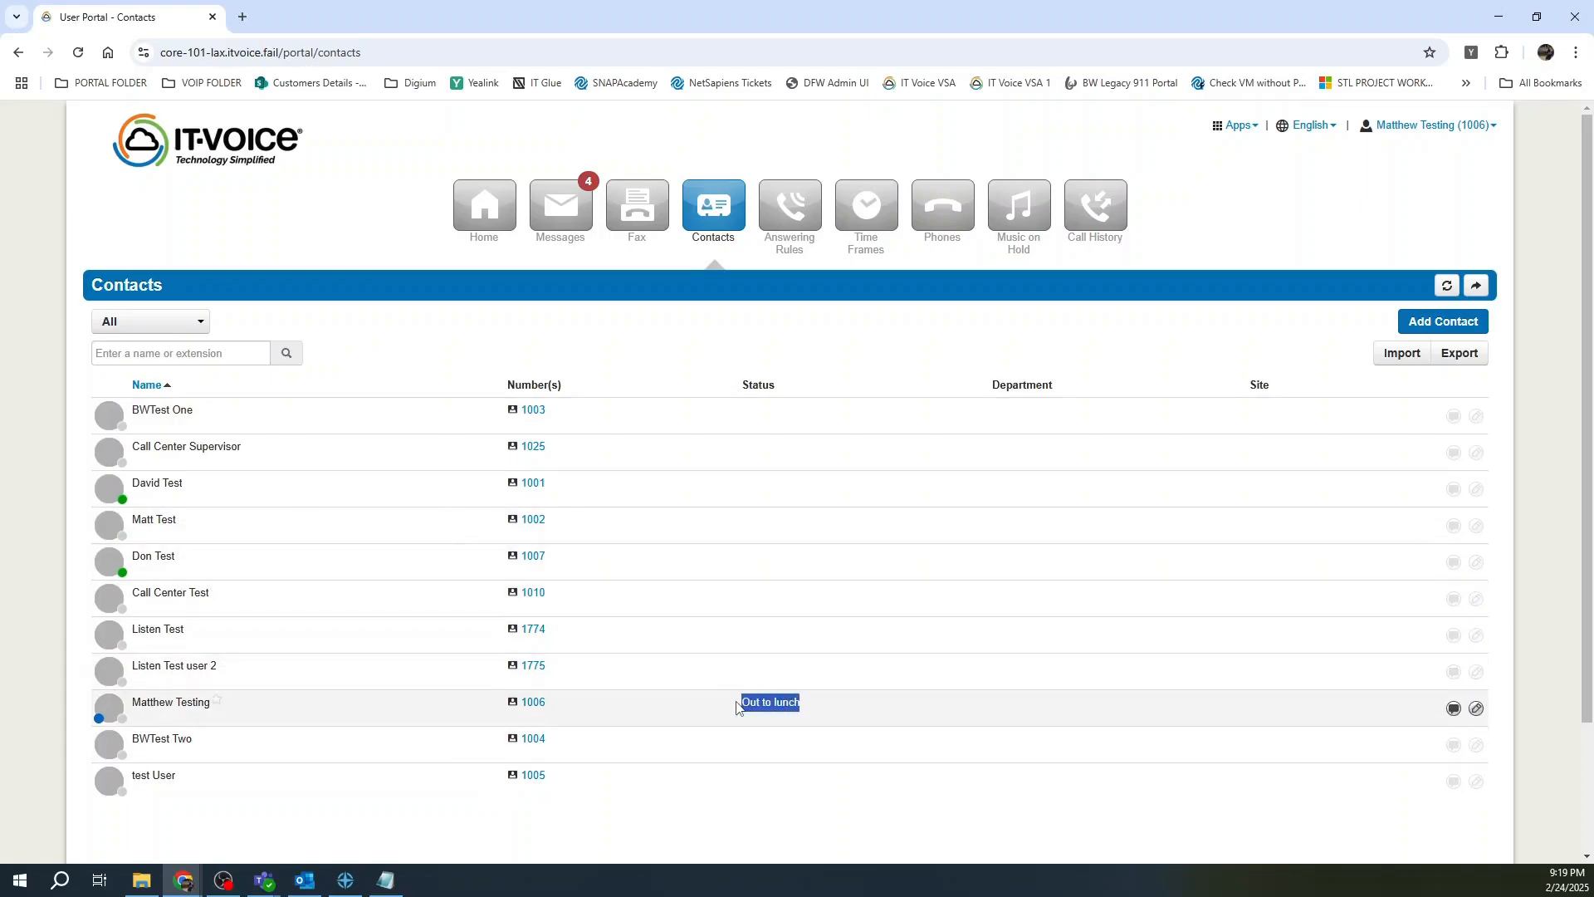
pyautogui.click(206, 320)
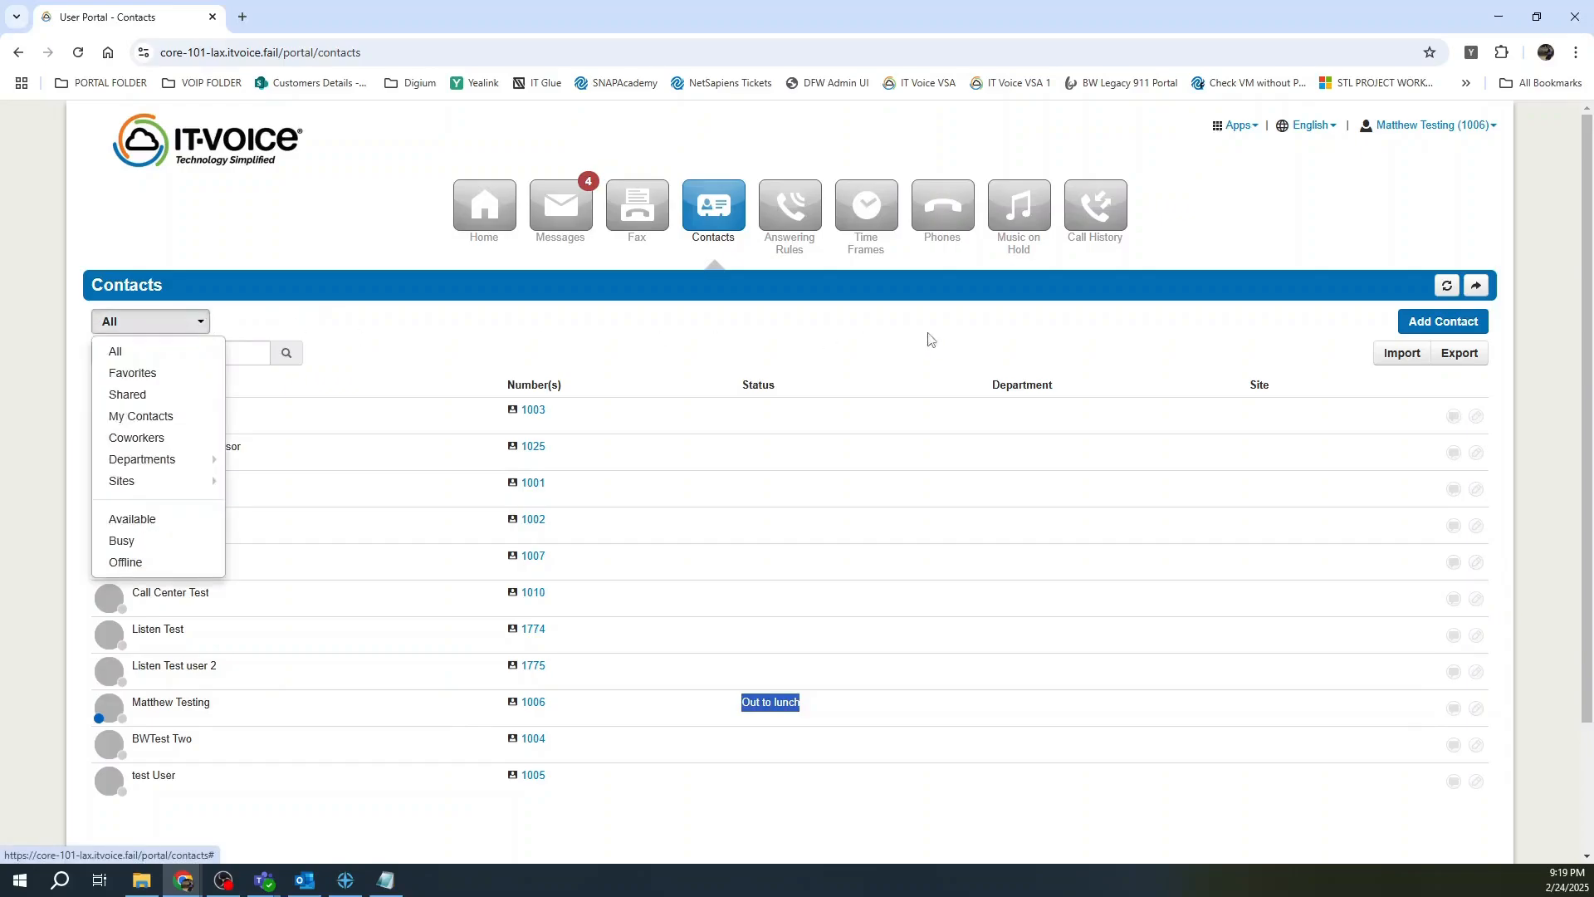
pyautogui.click(1113, 332)
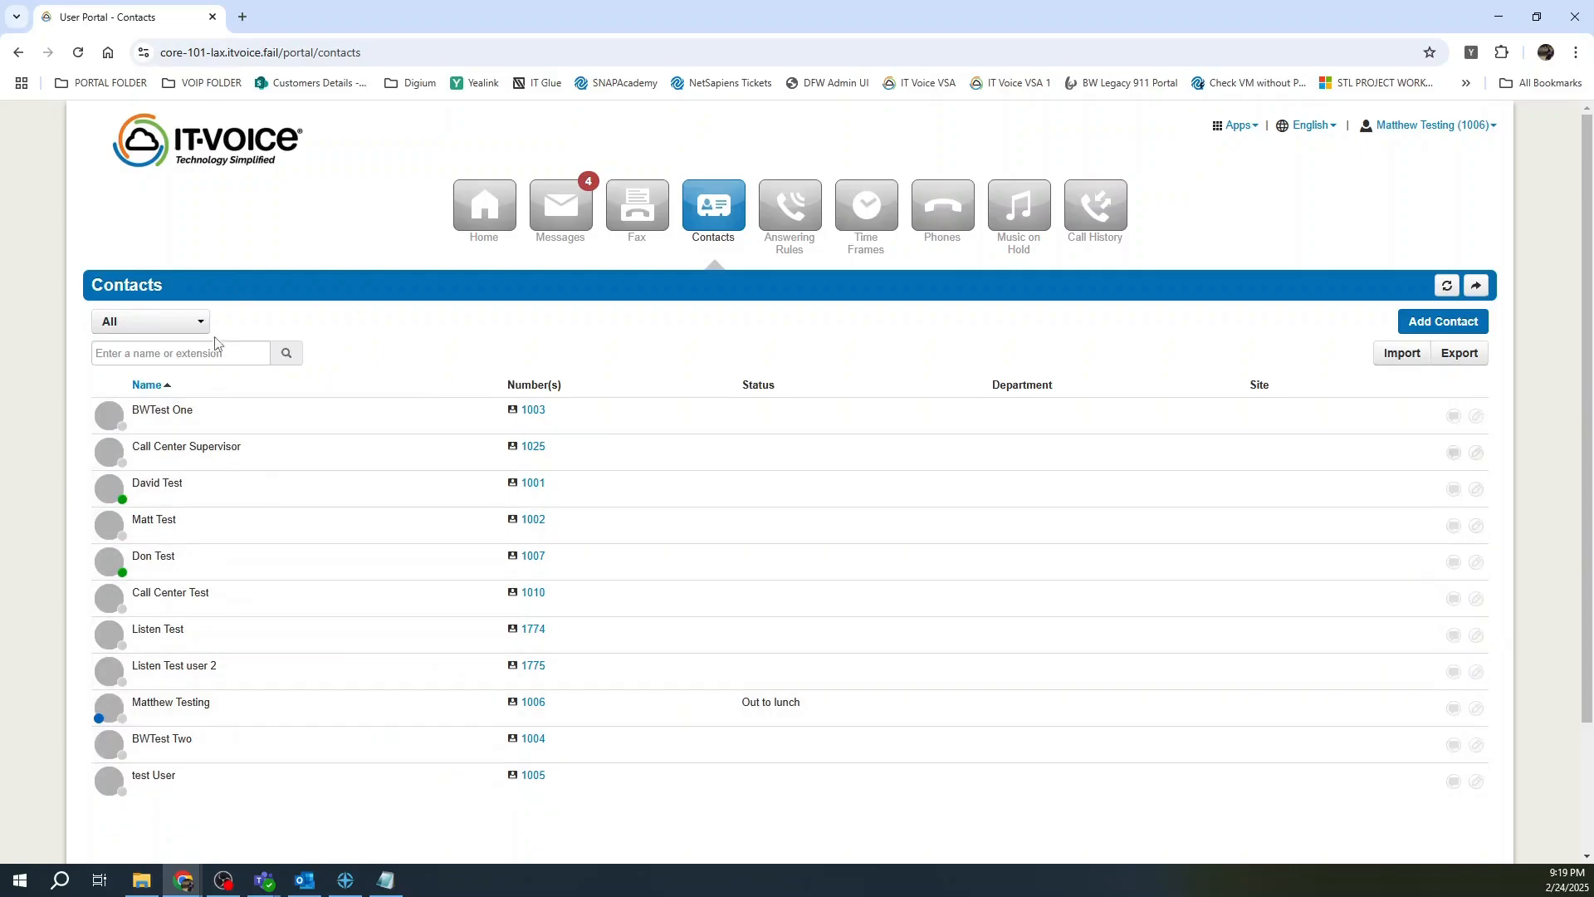
pyautogui.click(103, 322)
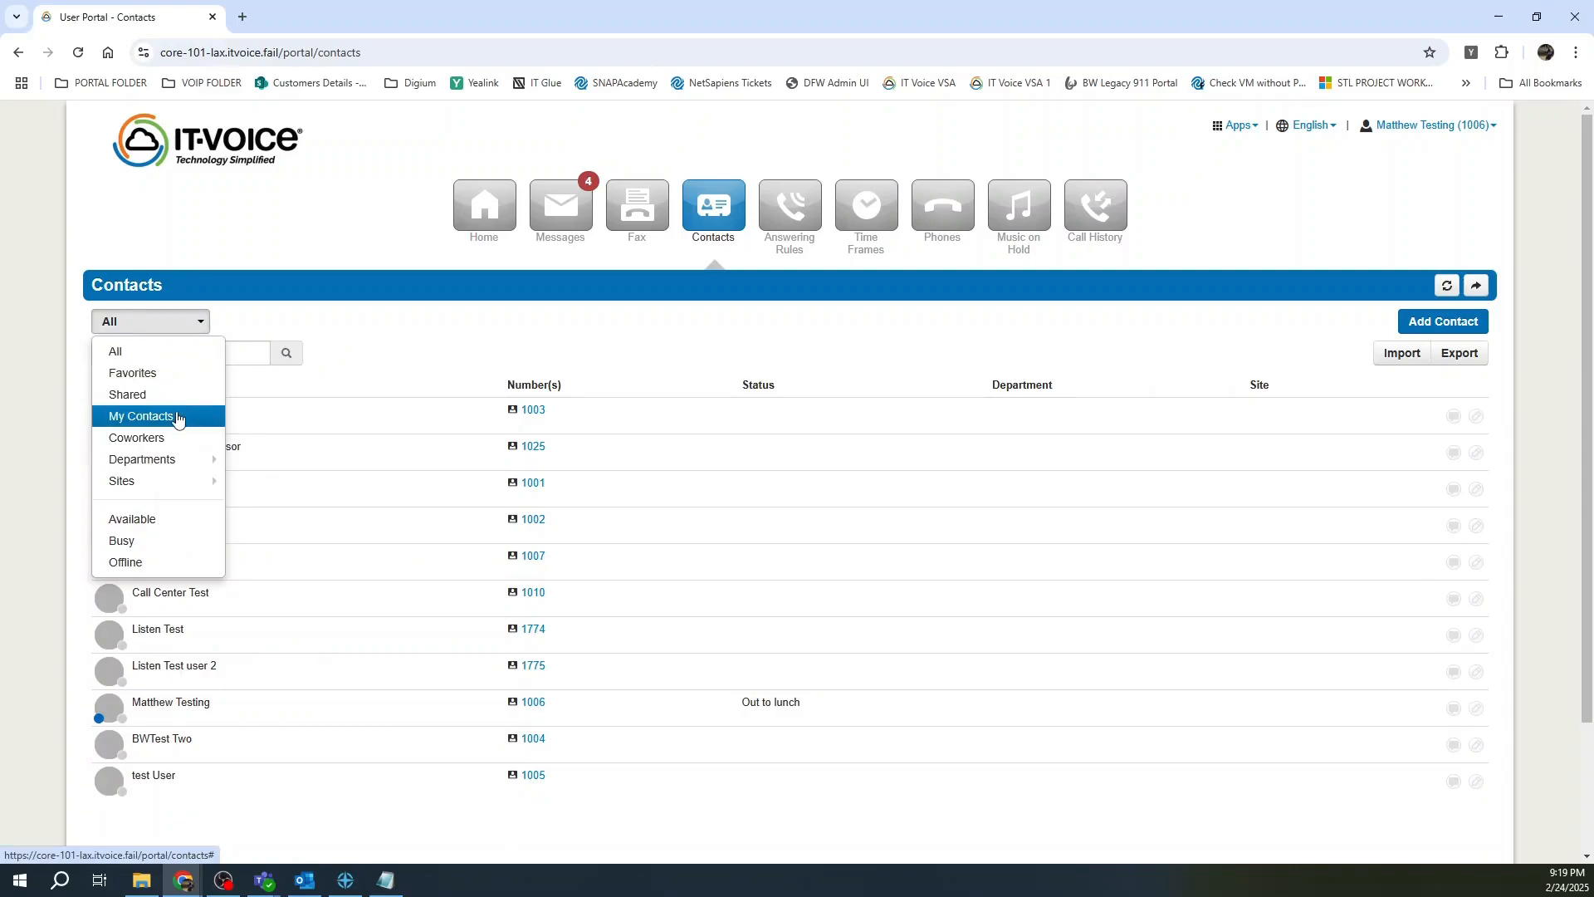
pyautogui.click(177, 417)
pyautogui.click(192, 321)
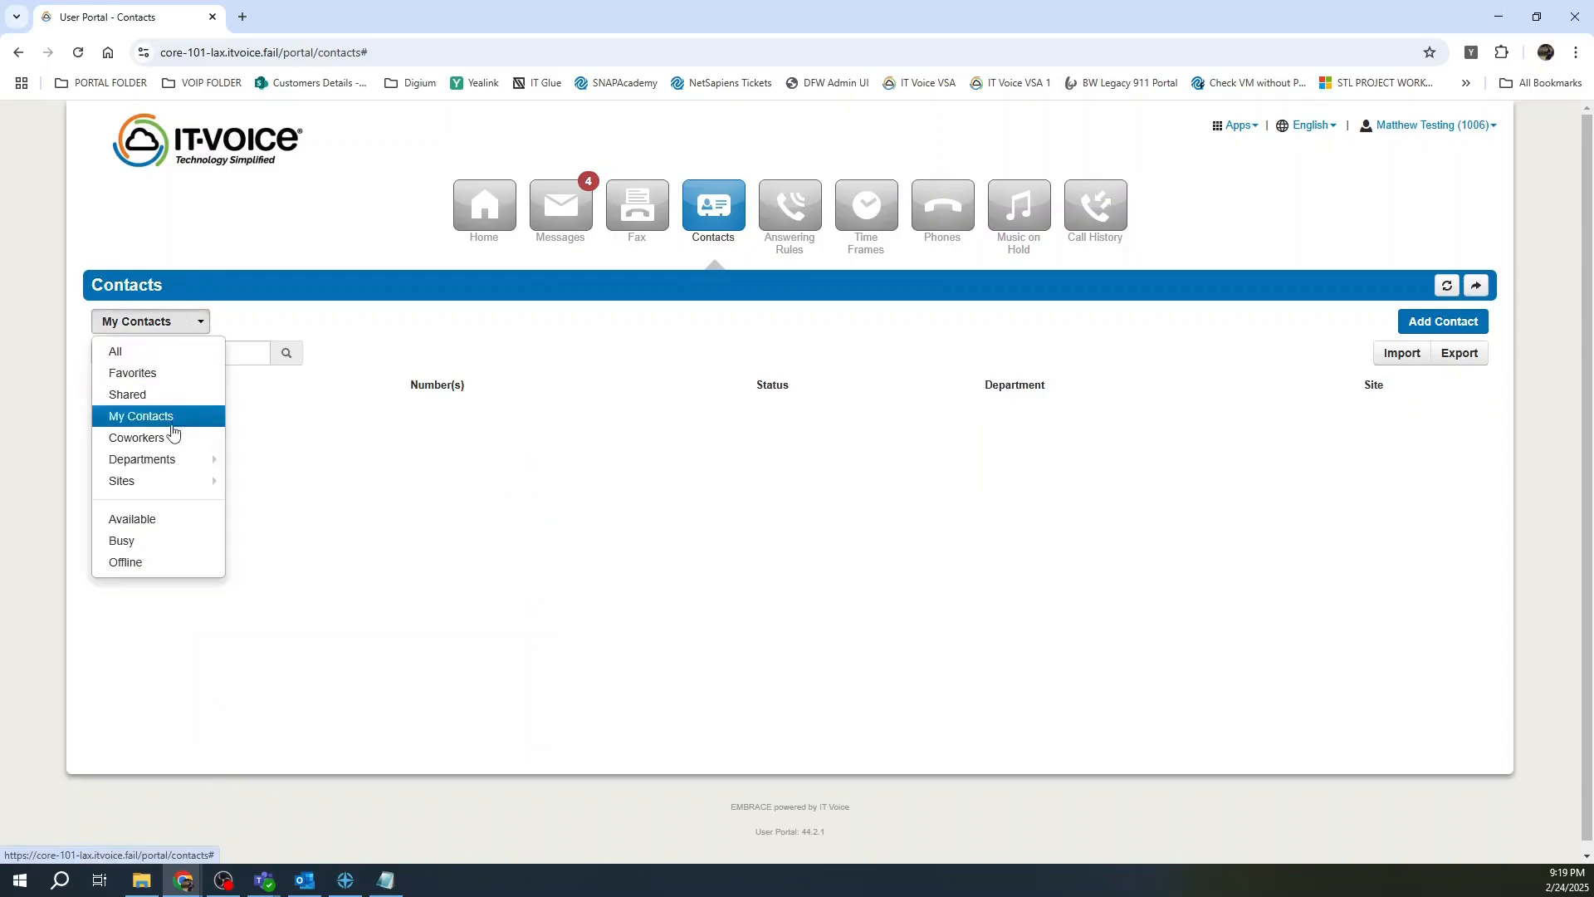
pyautogui.click(173, 438)
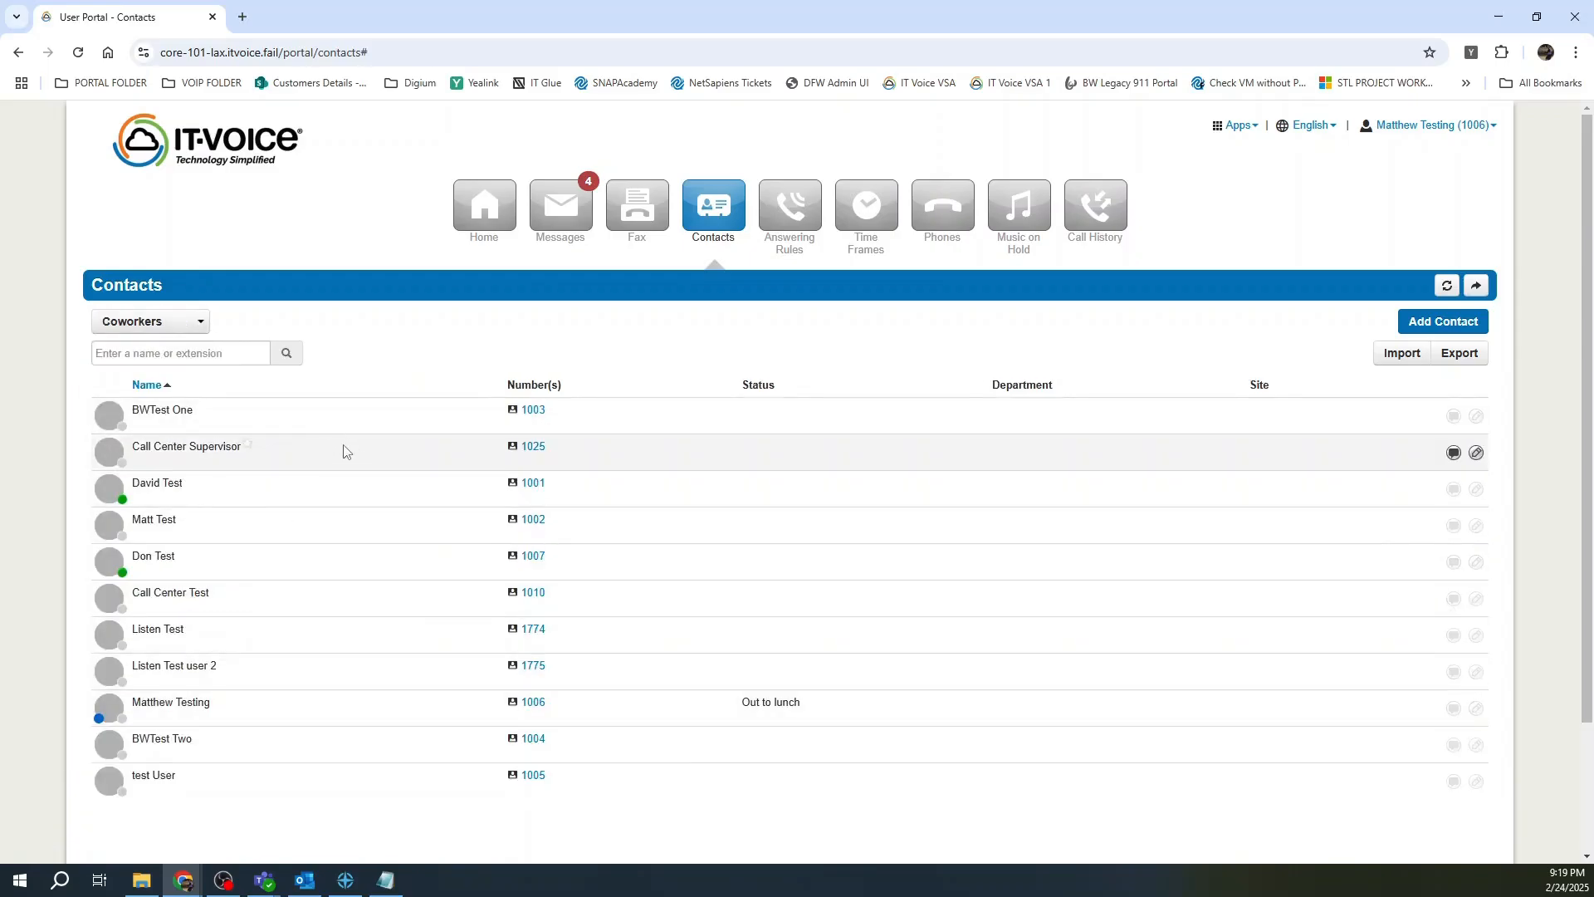
# Open Answering Rules and check the ring time, leaving it at 25 seconds.
pyautogui.click(779, 201)
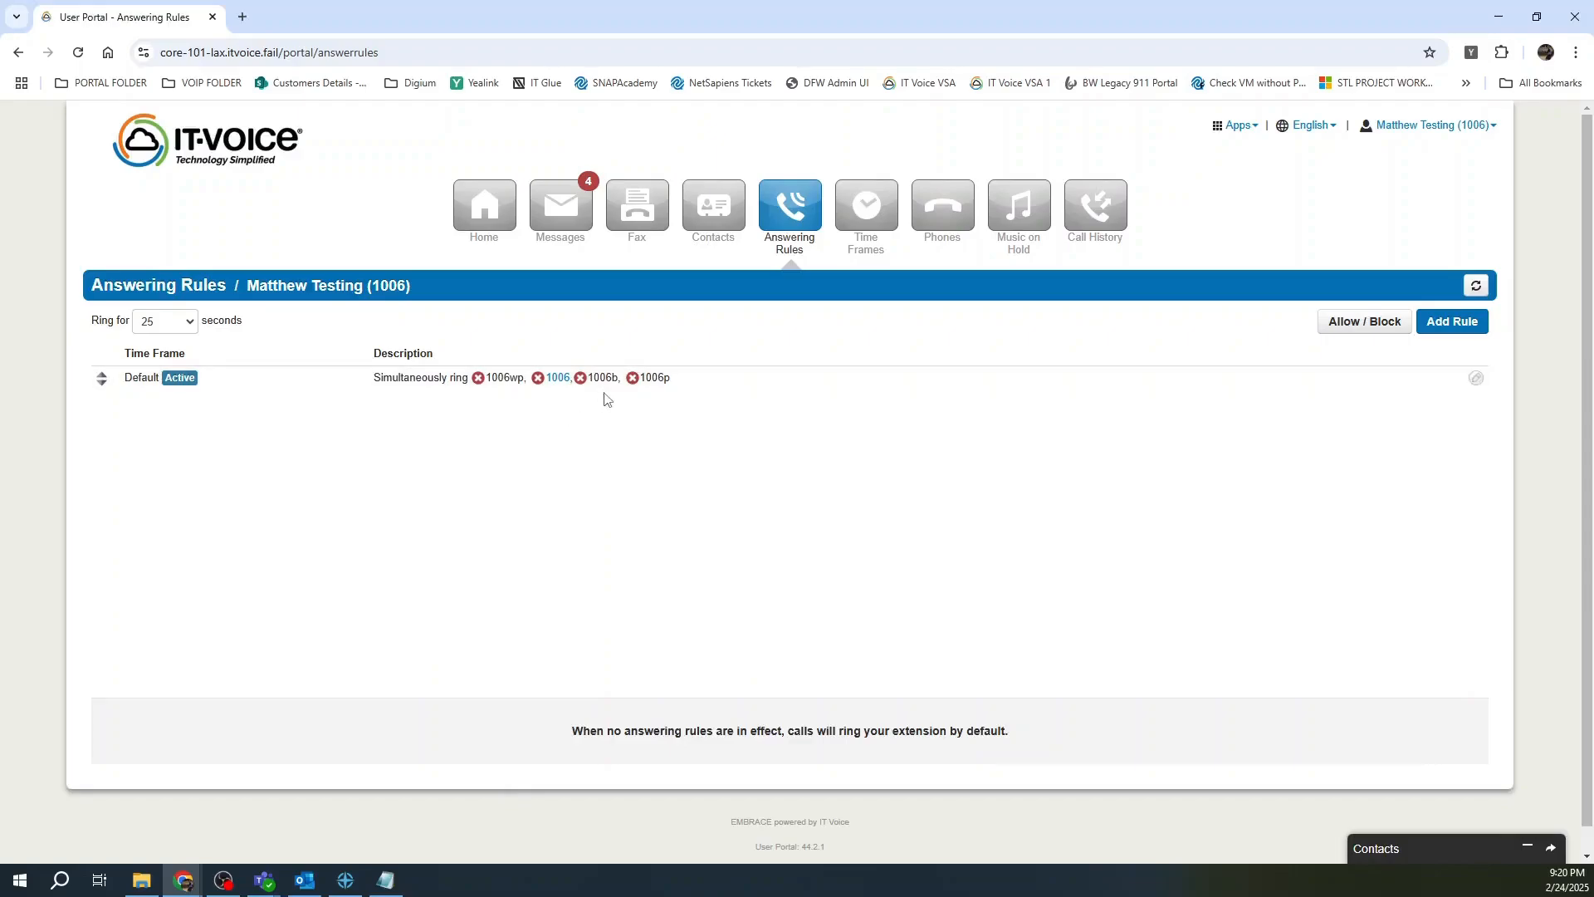
pyautogui.click(180, 323)
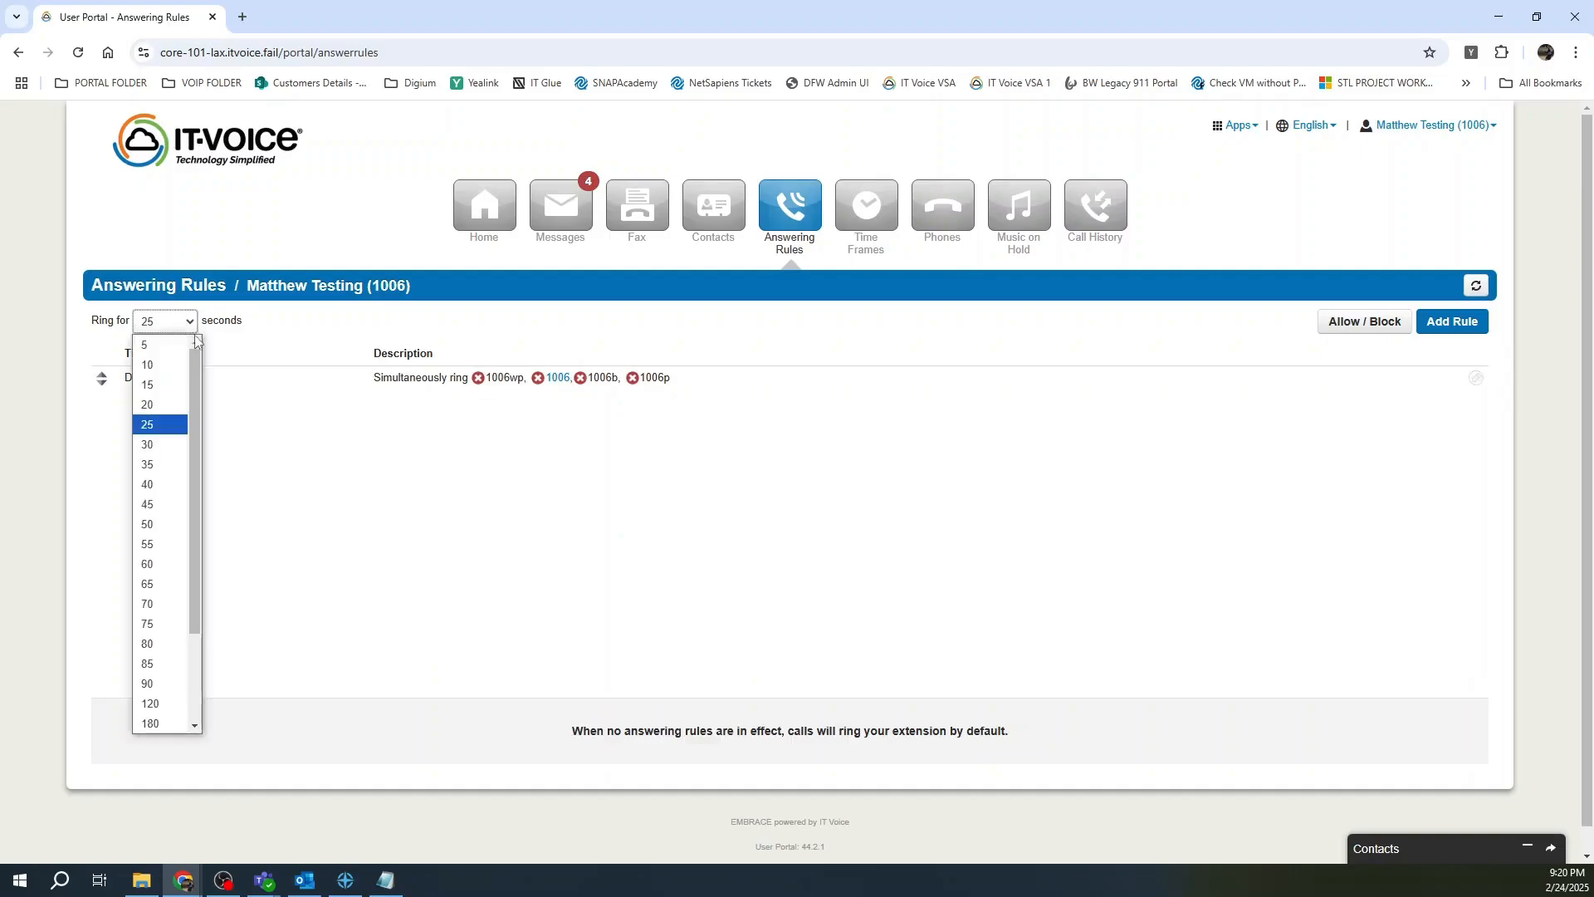
pyautogui.moveTo(194, 354)
pyautogui.mouseDown()
pyautogui.moveTo(197, 552)
pyautogui.moveTo(217, 414)
pyautogui.moveTo(215, 341)
pyautogui.moveTo(200, 335)
pyautogui.mouseUp()
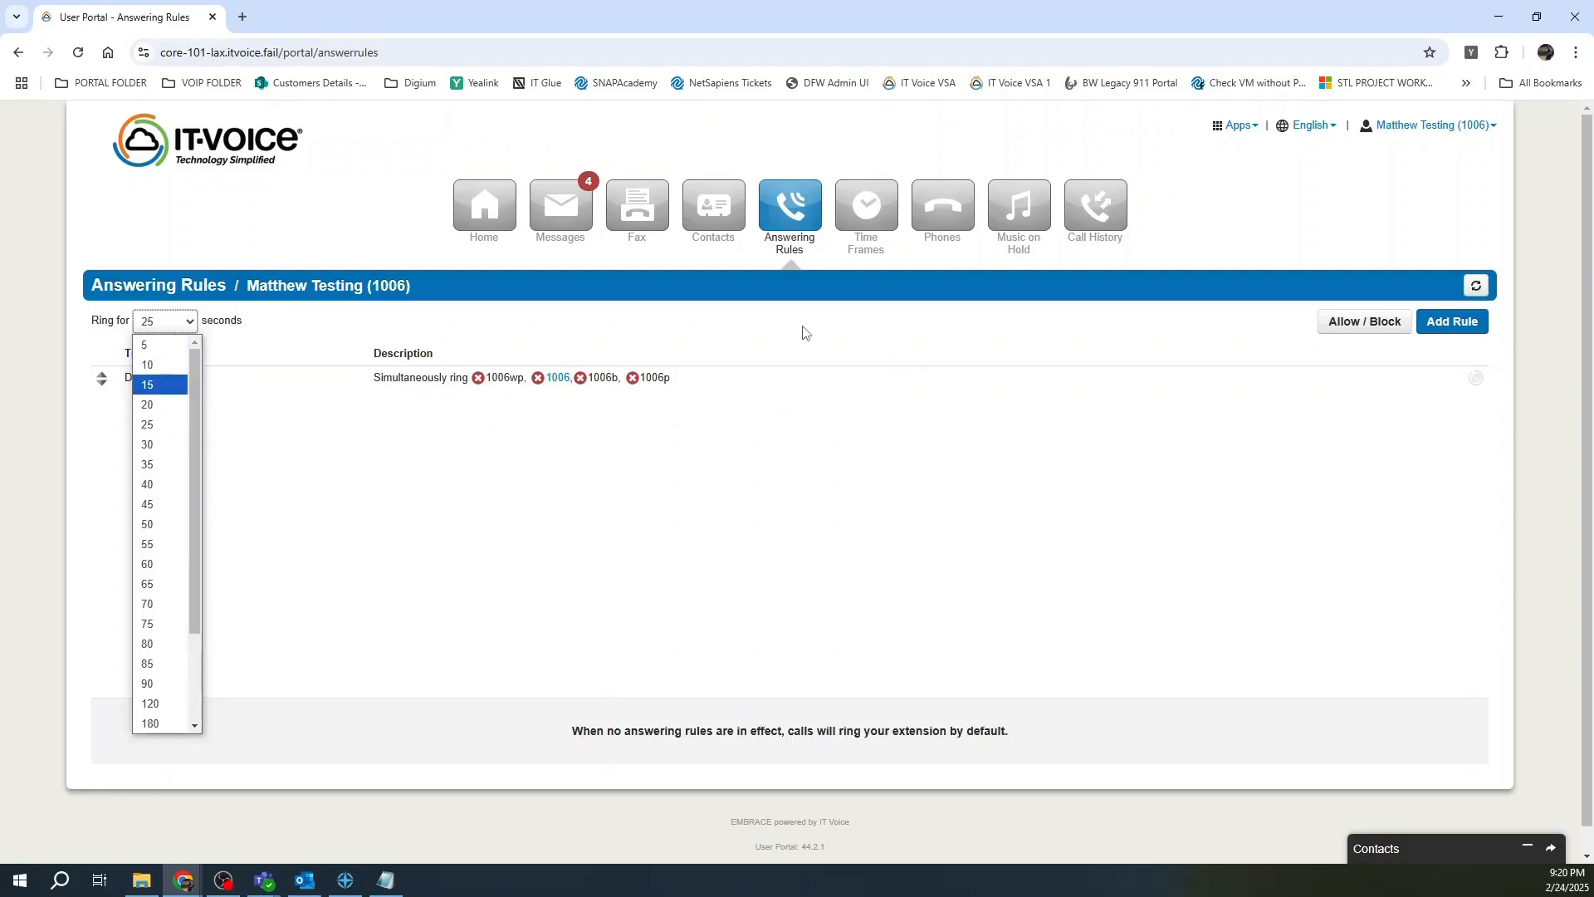
pyautogui.click(760, 340)
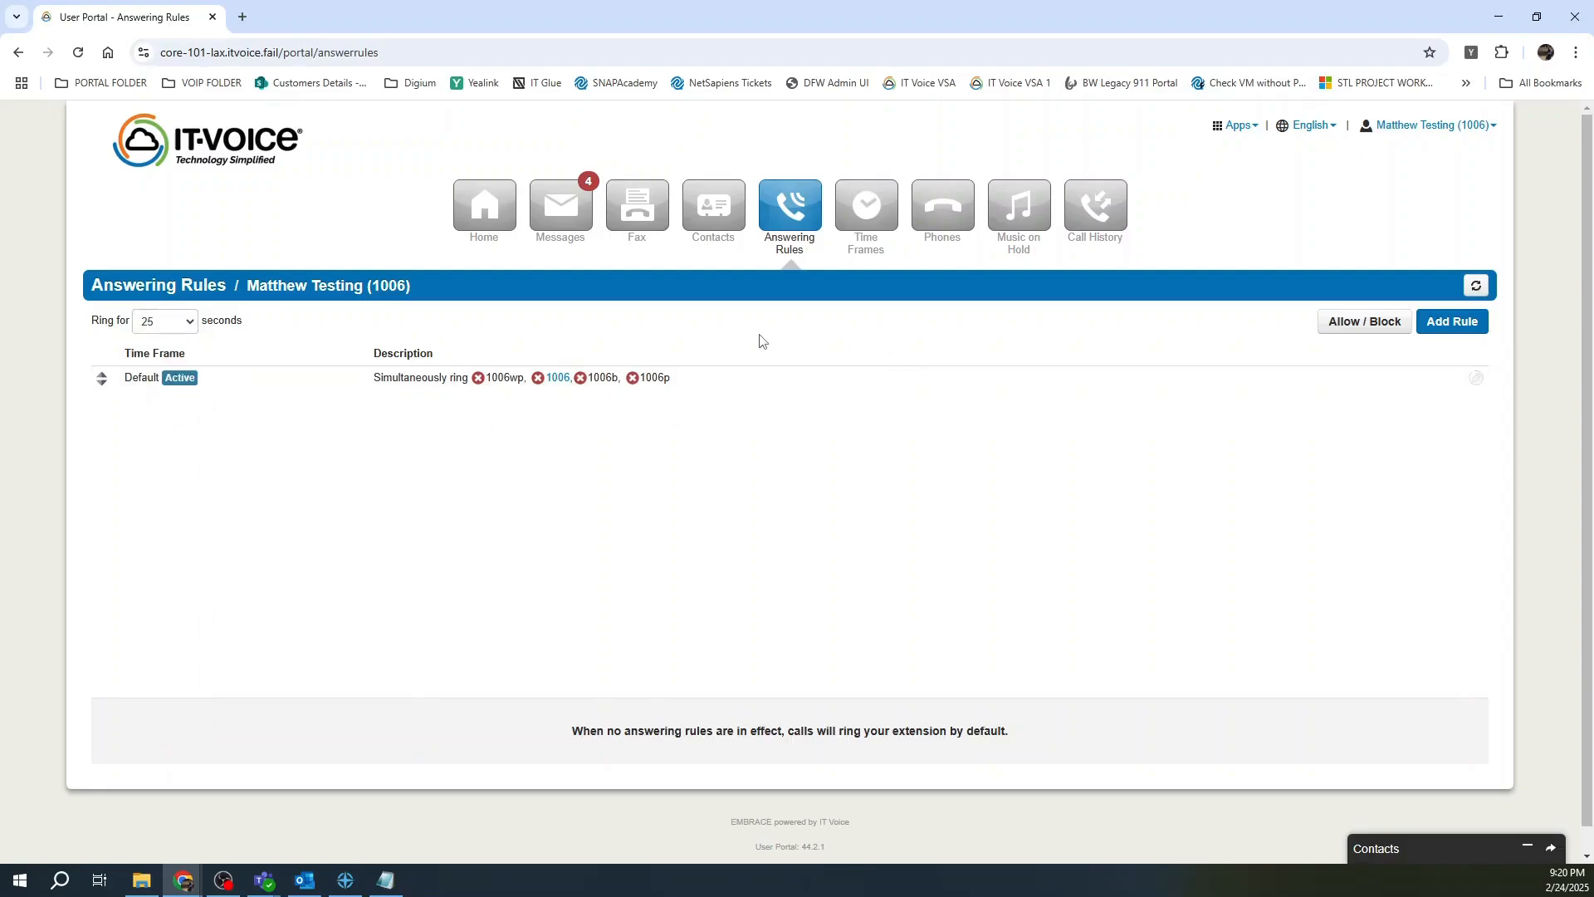
# Edit the Default rule: always forward to an outside number, unanswered calls to User - 1007.
pyautogui.click(1475, 379)
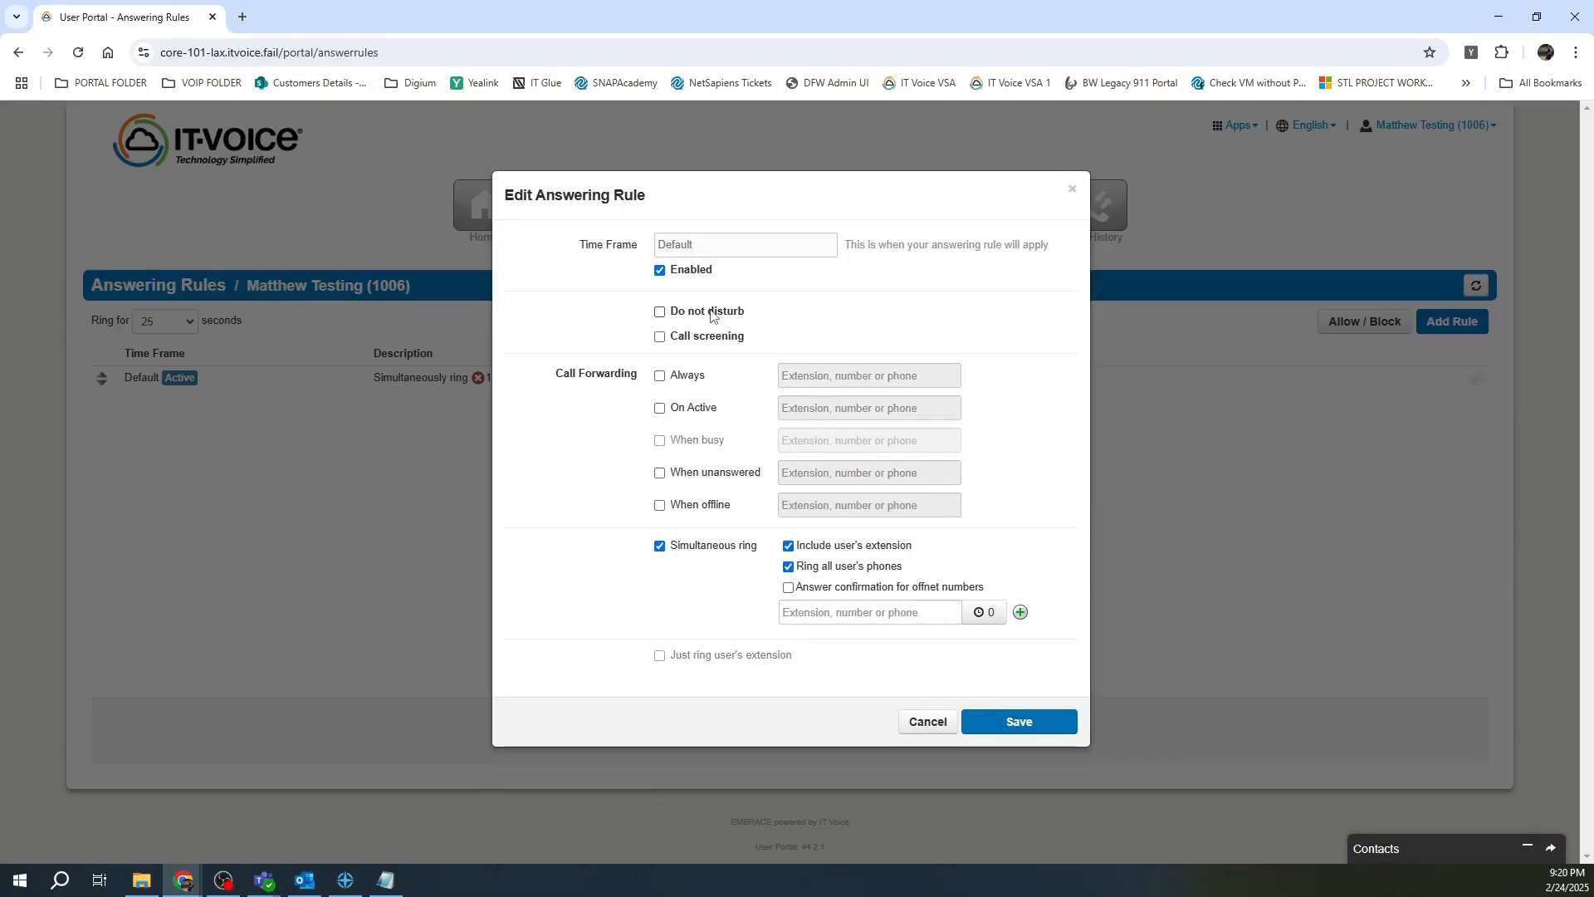
pyautogui.click(719, 376)
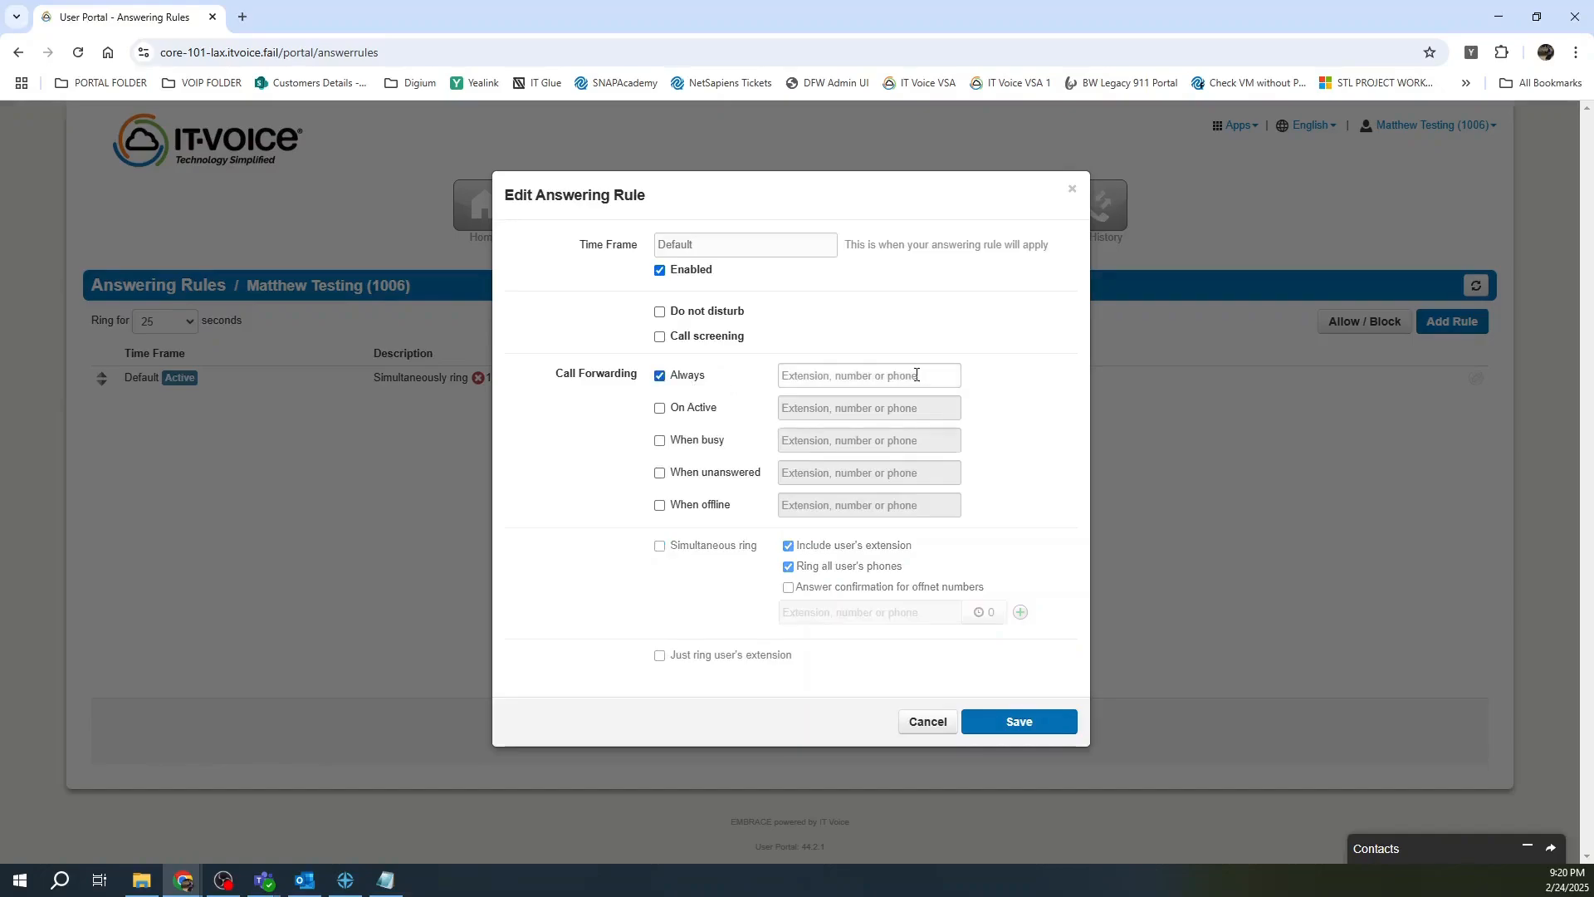
pyautogui.click(916, 374)
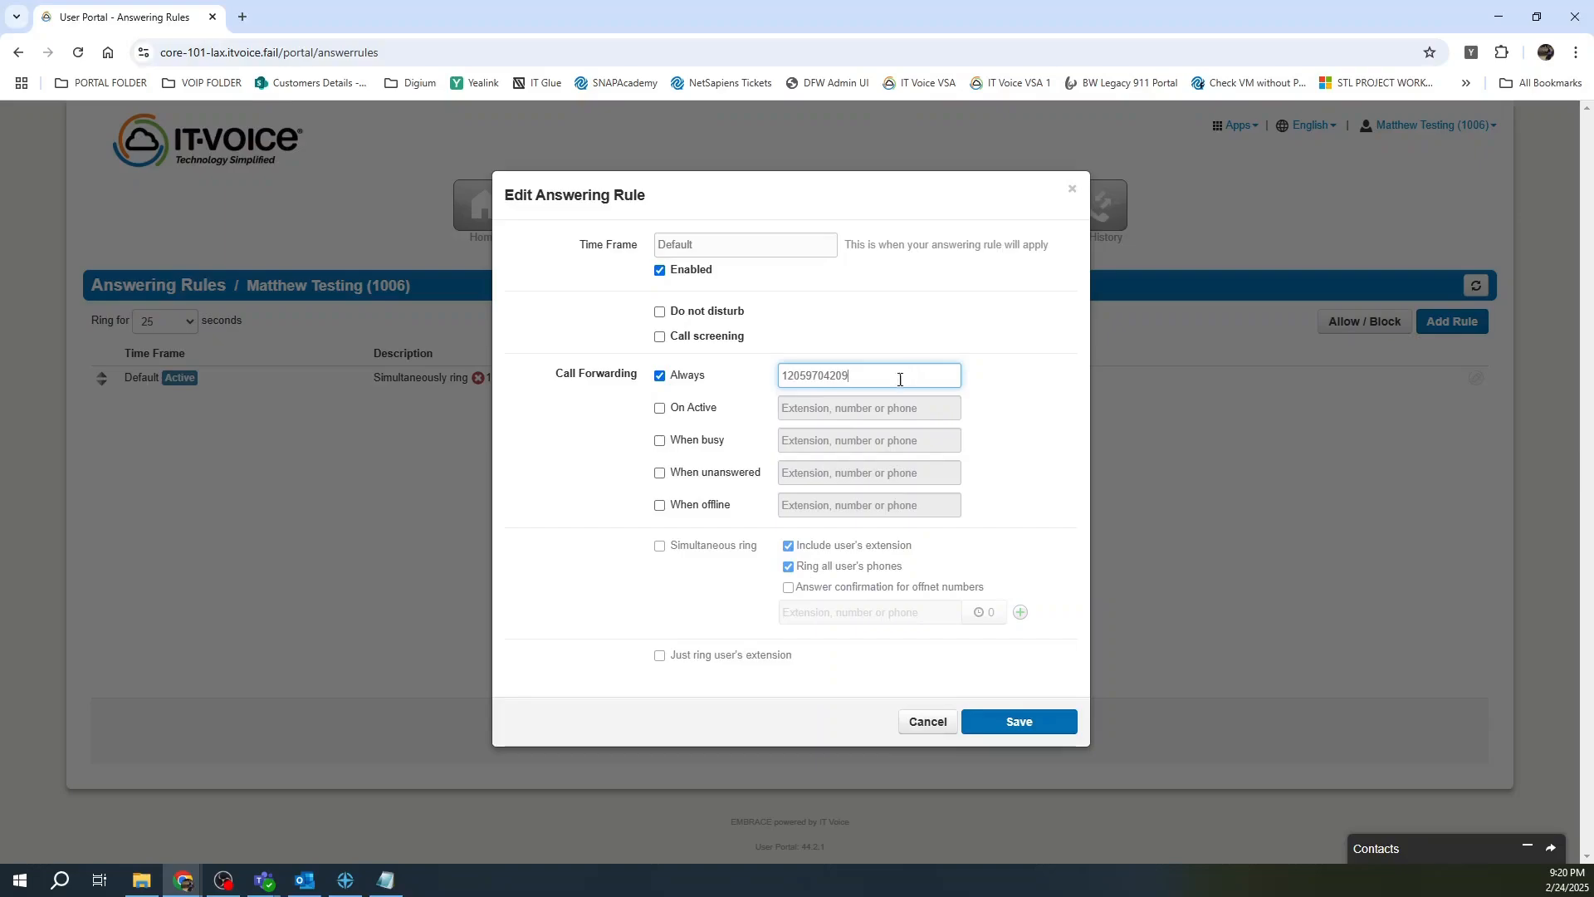
pyautogui.click(689, 473)
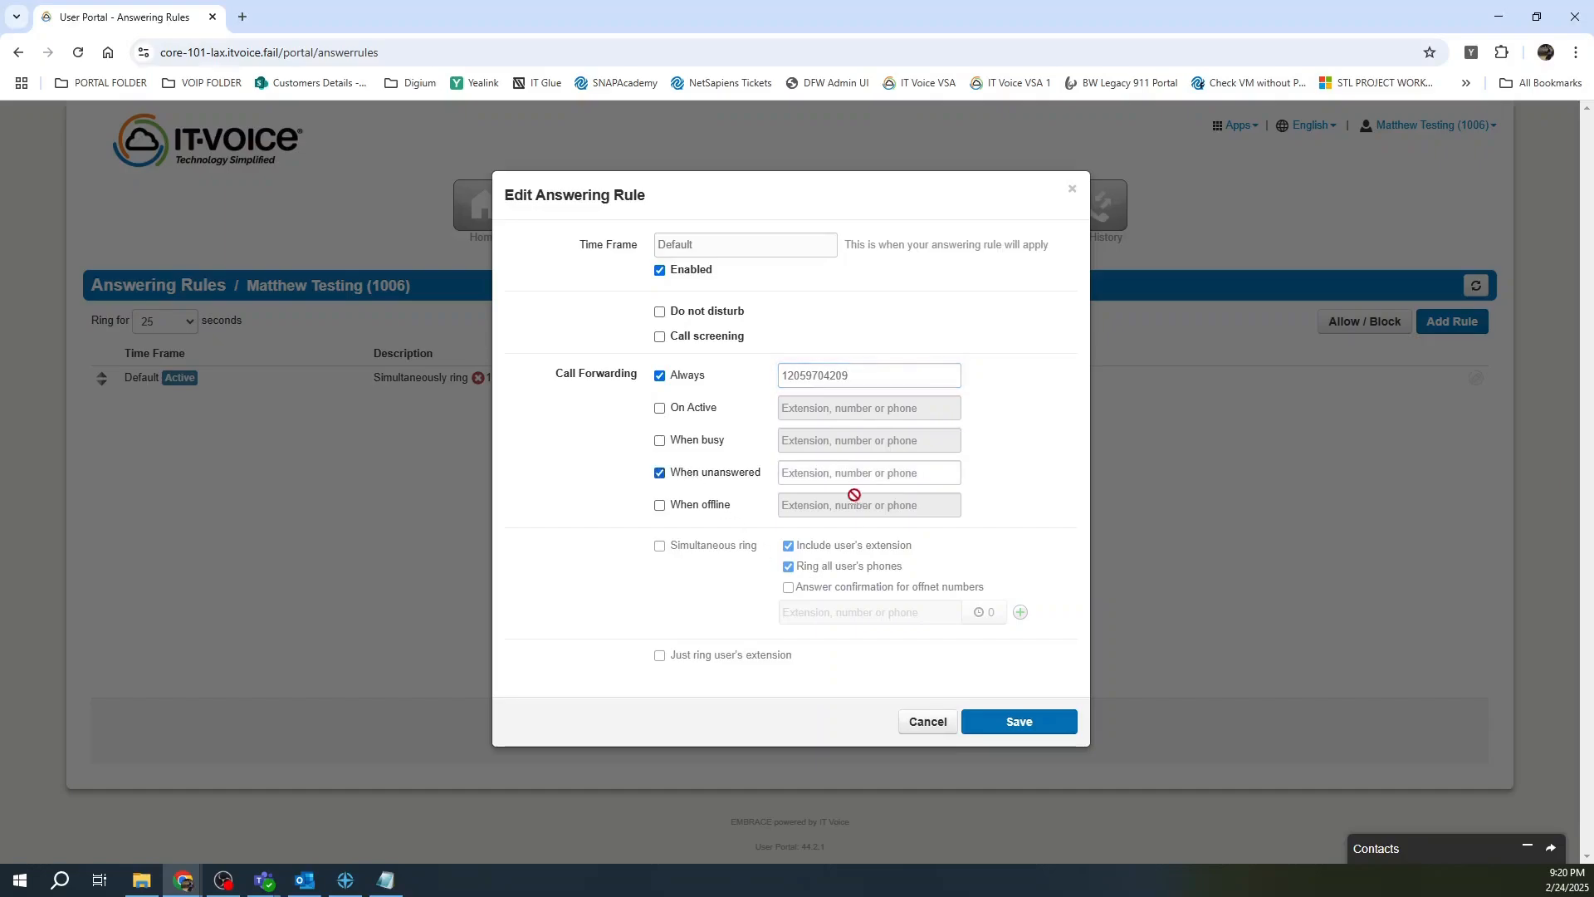
pyautogui.click(859, 479)
pyautogui.write('1007')
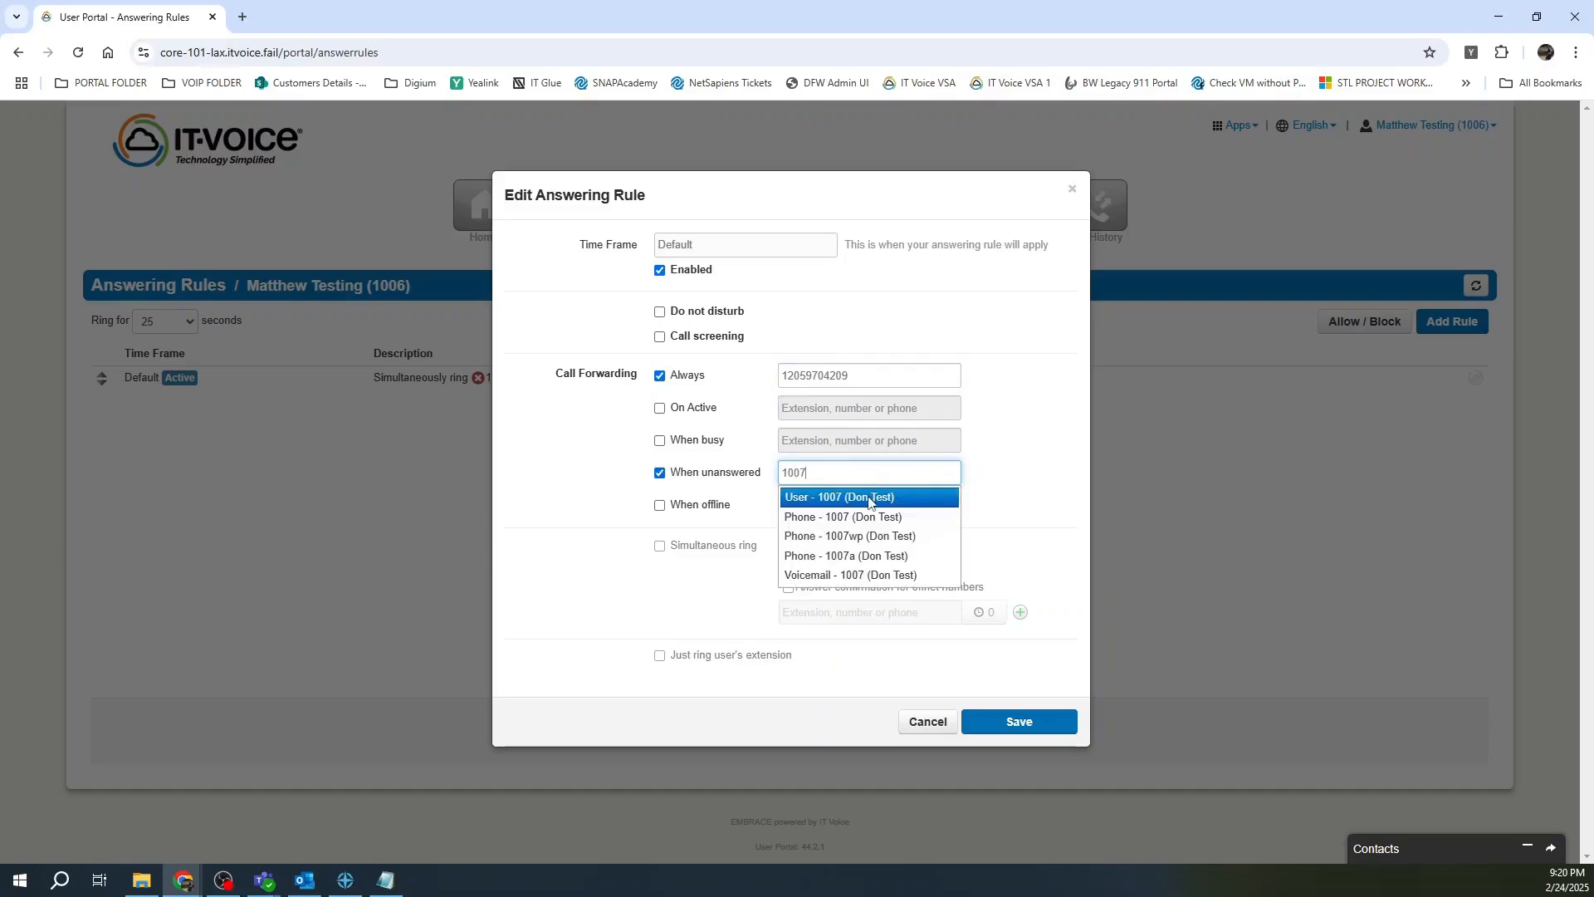
pyautogui.click(870, 499)
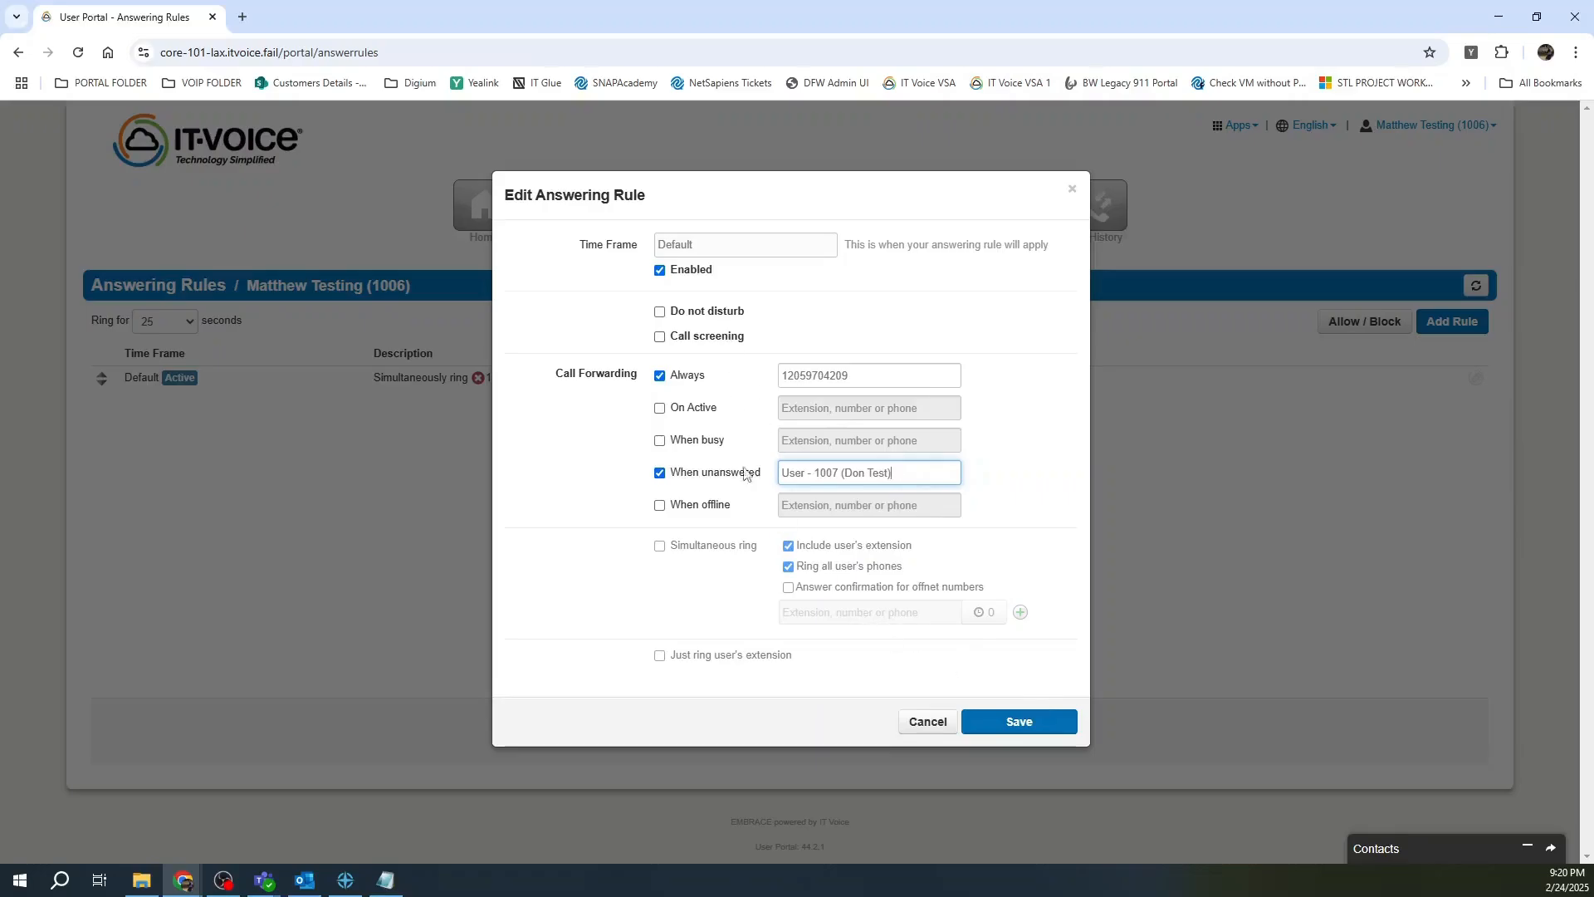
pyautogui.click(1020, 722)
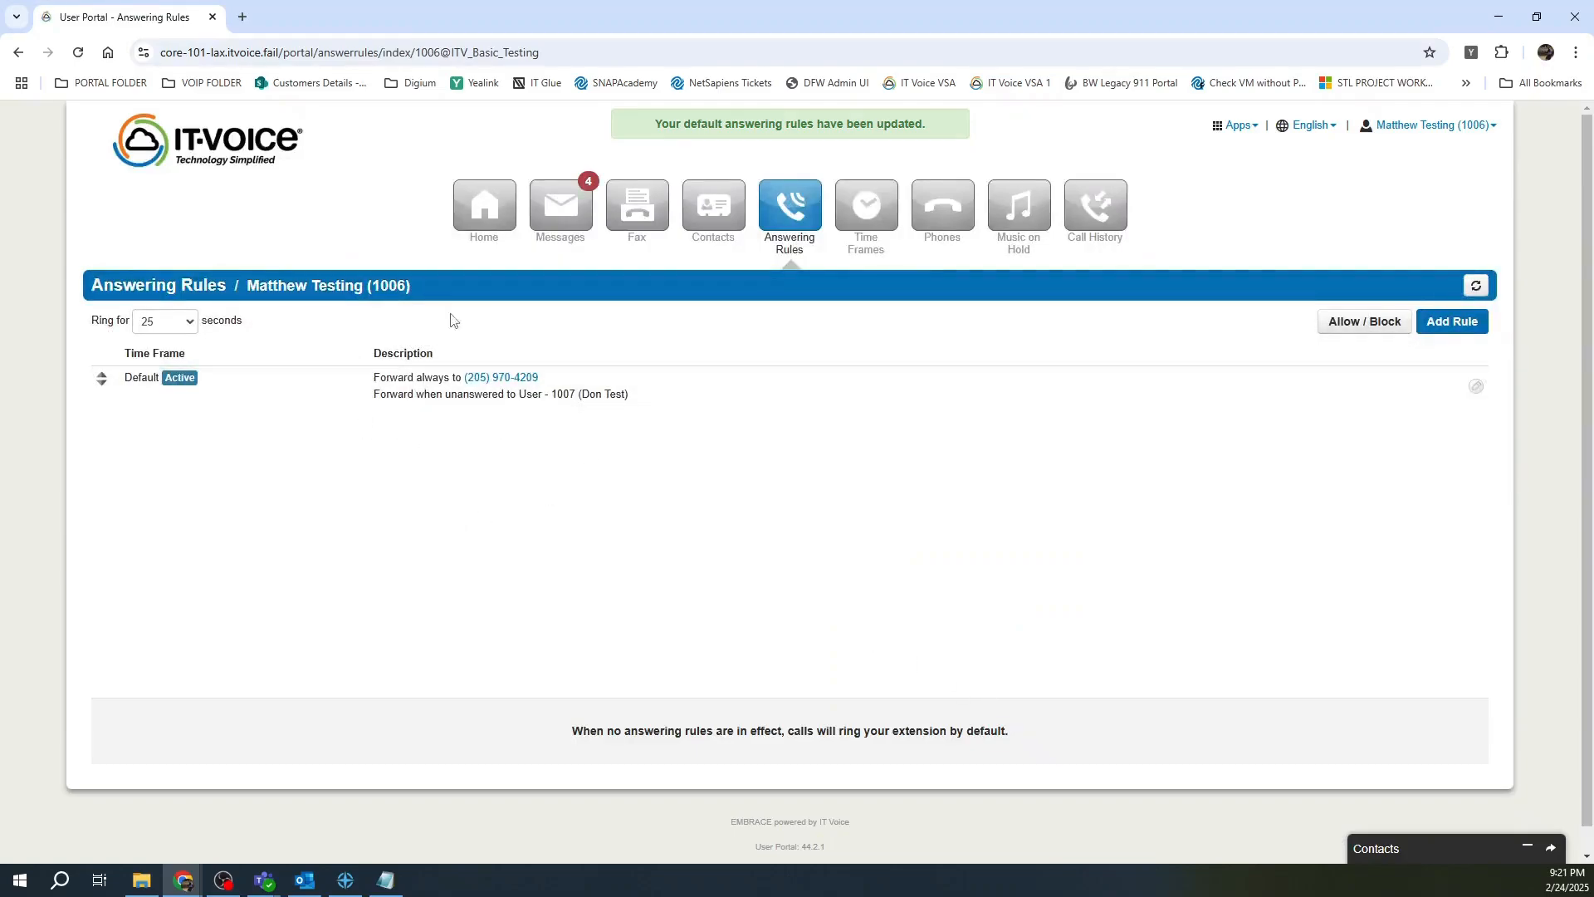
# Open the Time Frames list and bring up the Add a Time Frame form.
pyautogui.click(864, 213)
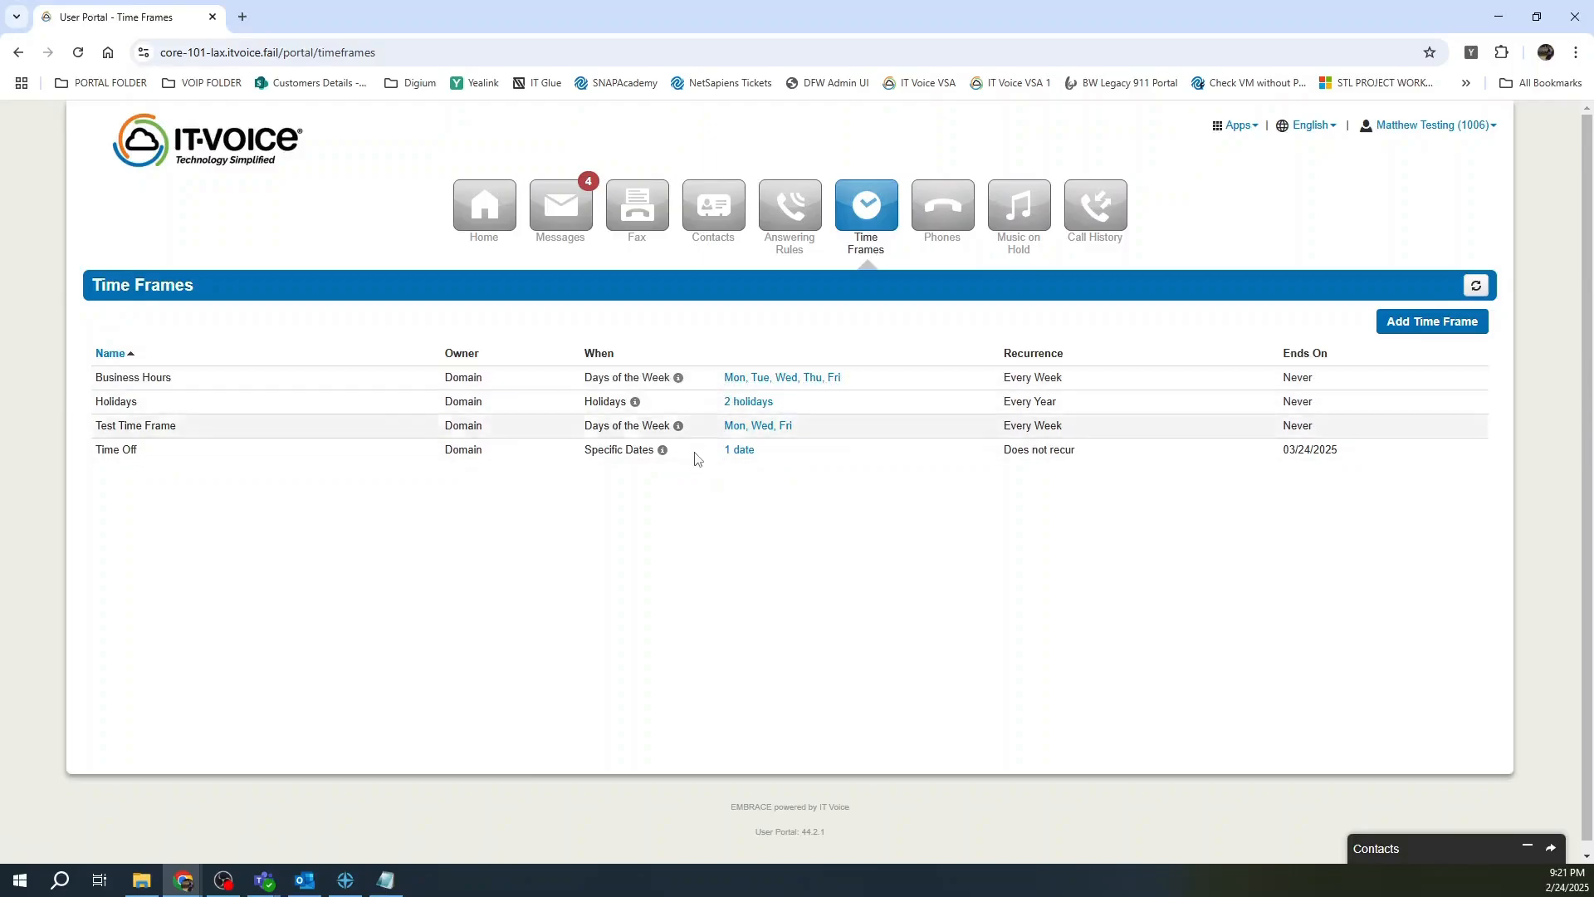
pyautogui.click(1412, 319)
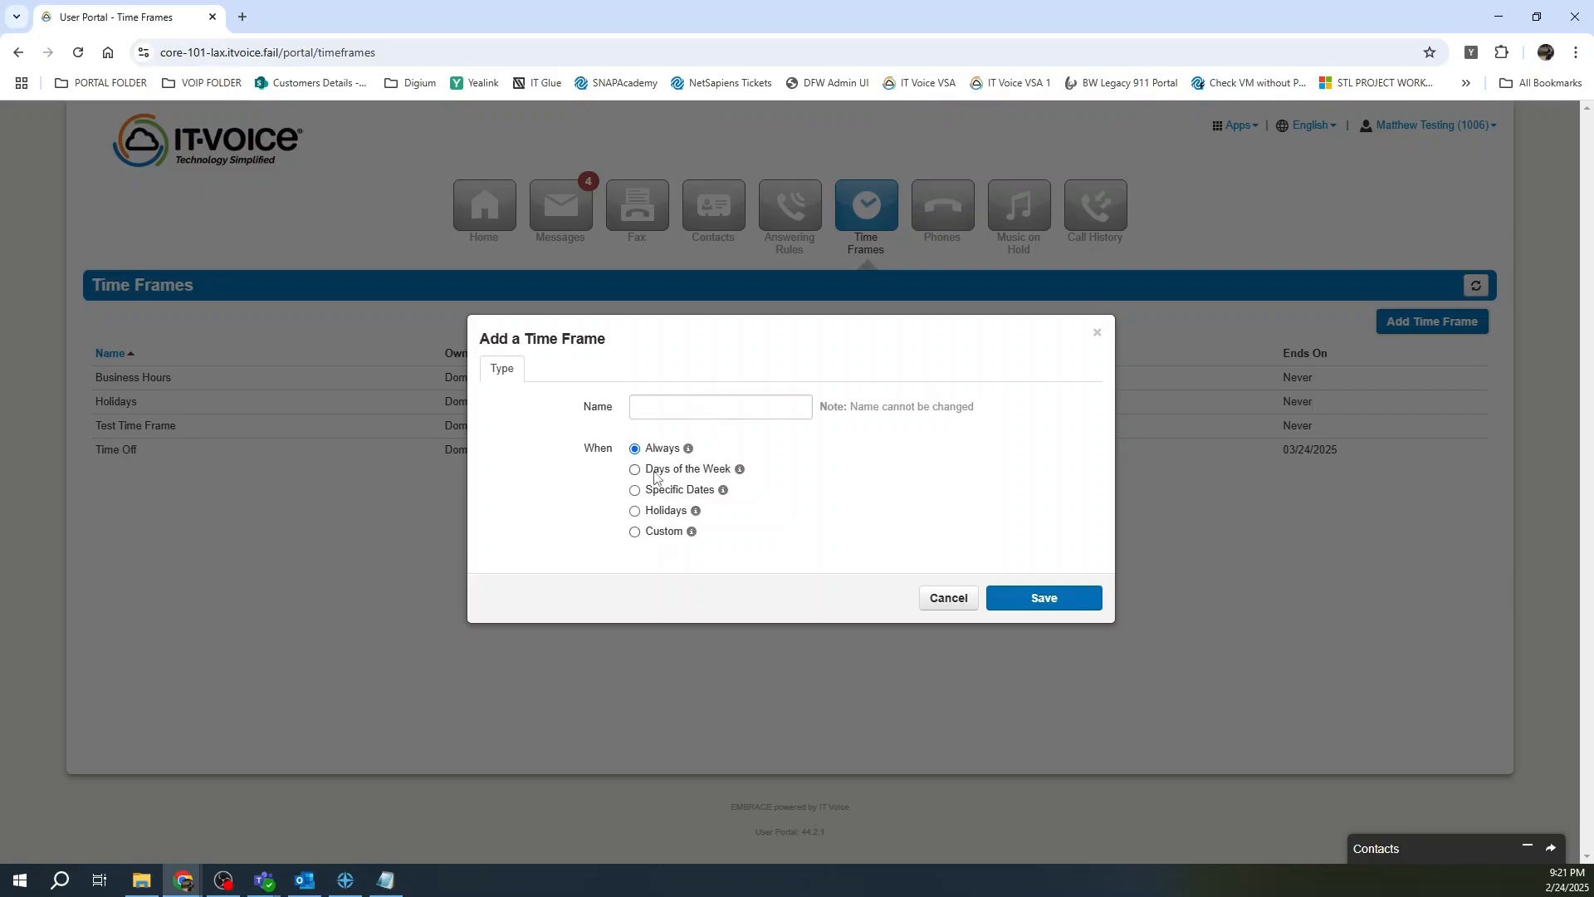
# Name the new time frame 'Out of Office' and make it use specific dates.
pyautogui.click(681, 408)
pyautogui.write('Out of')
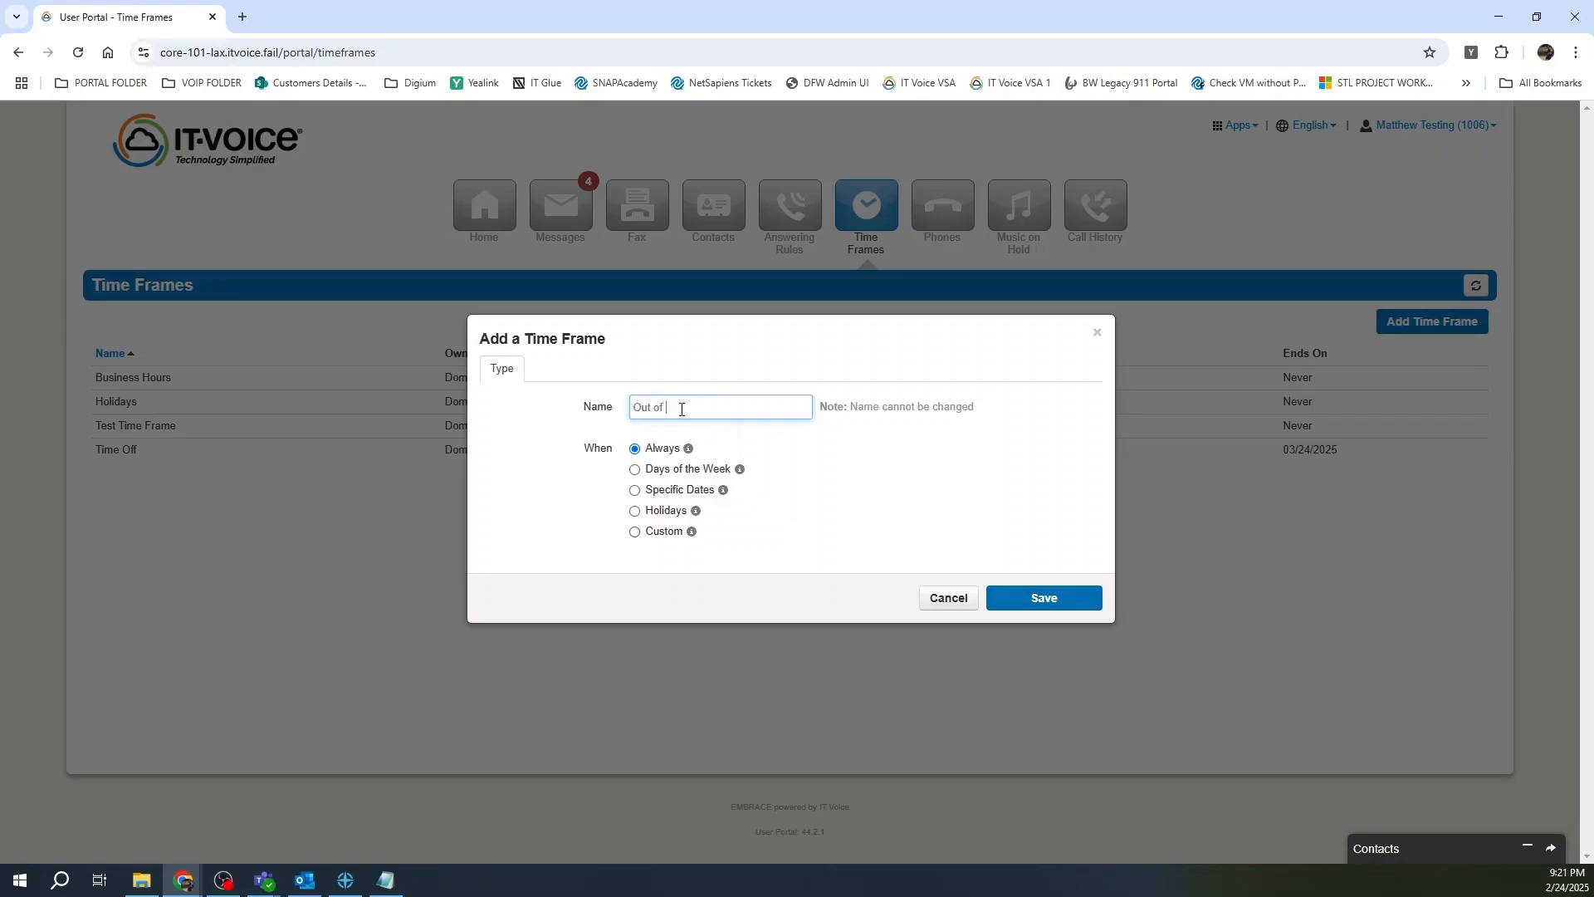
pyautogui.write(' Office')
pyautogui.click(689, 491)
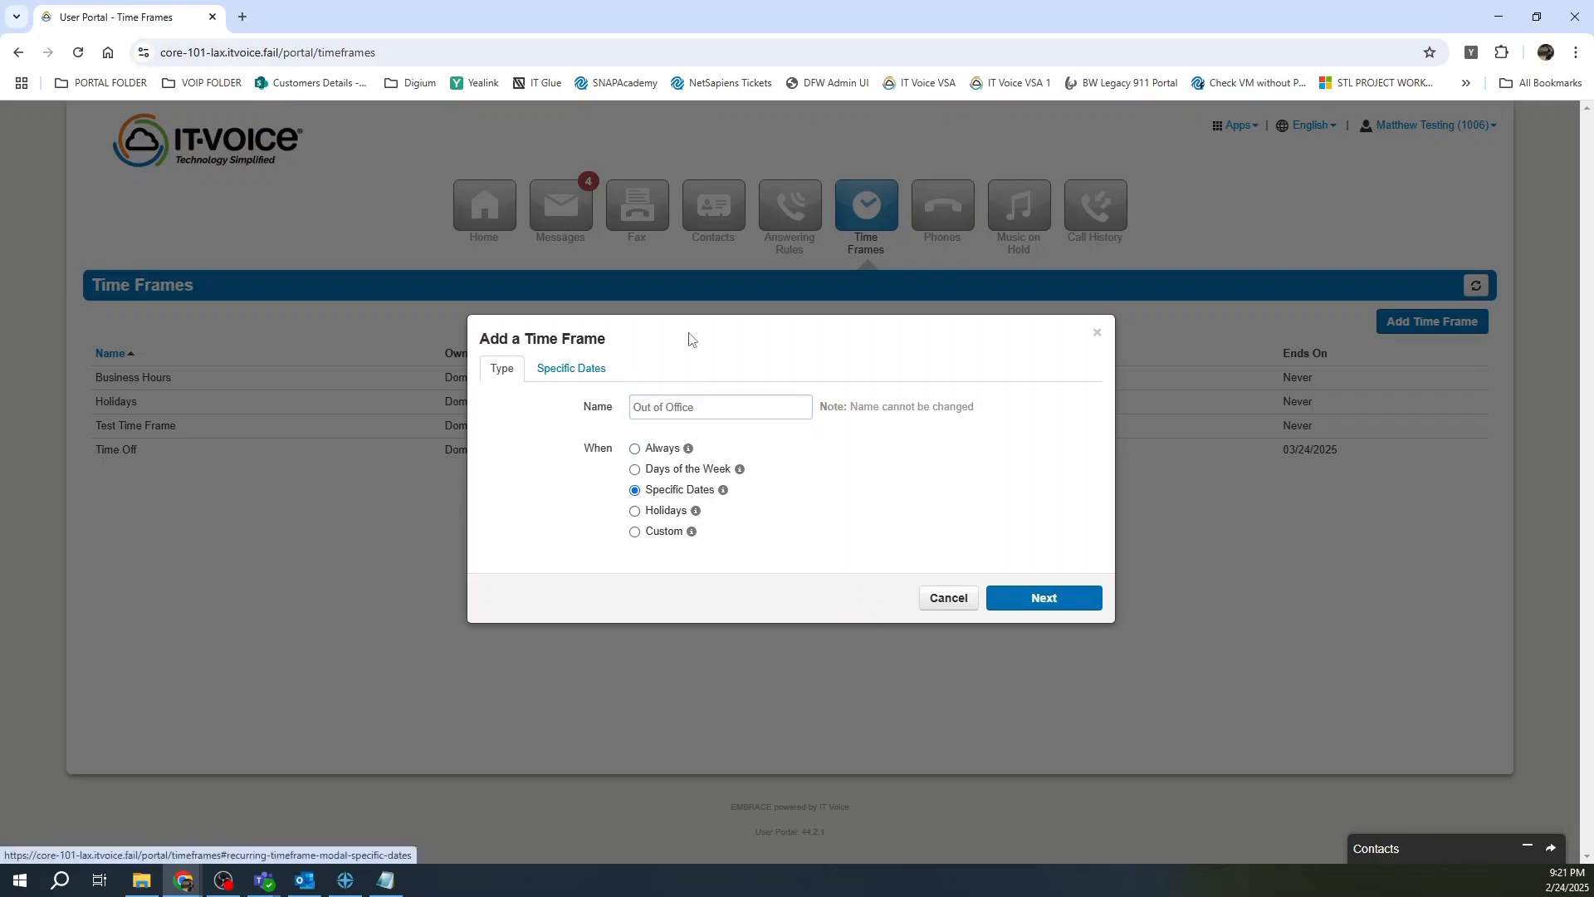
pyautogui.click(568, 371)
# Pick March 21 to March 27, 2025 as the date range.
pyautogui.click(687, 437)
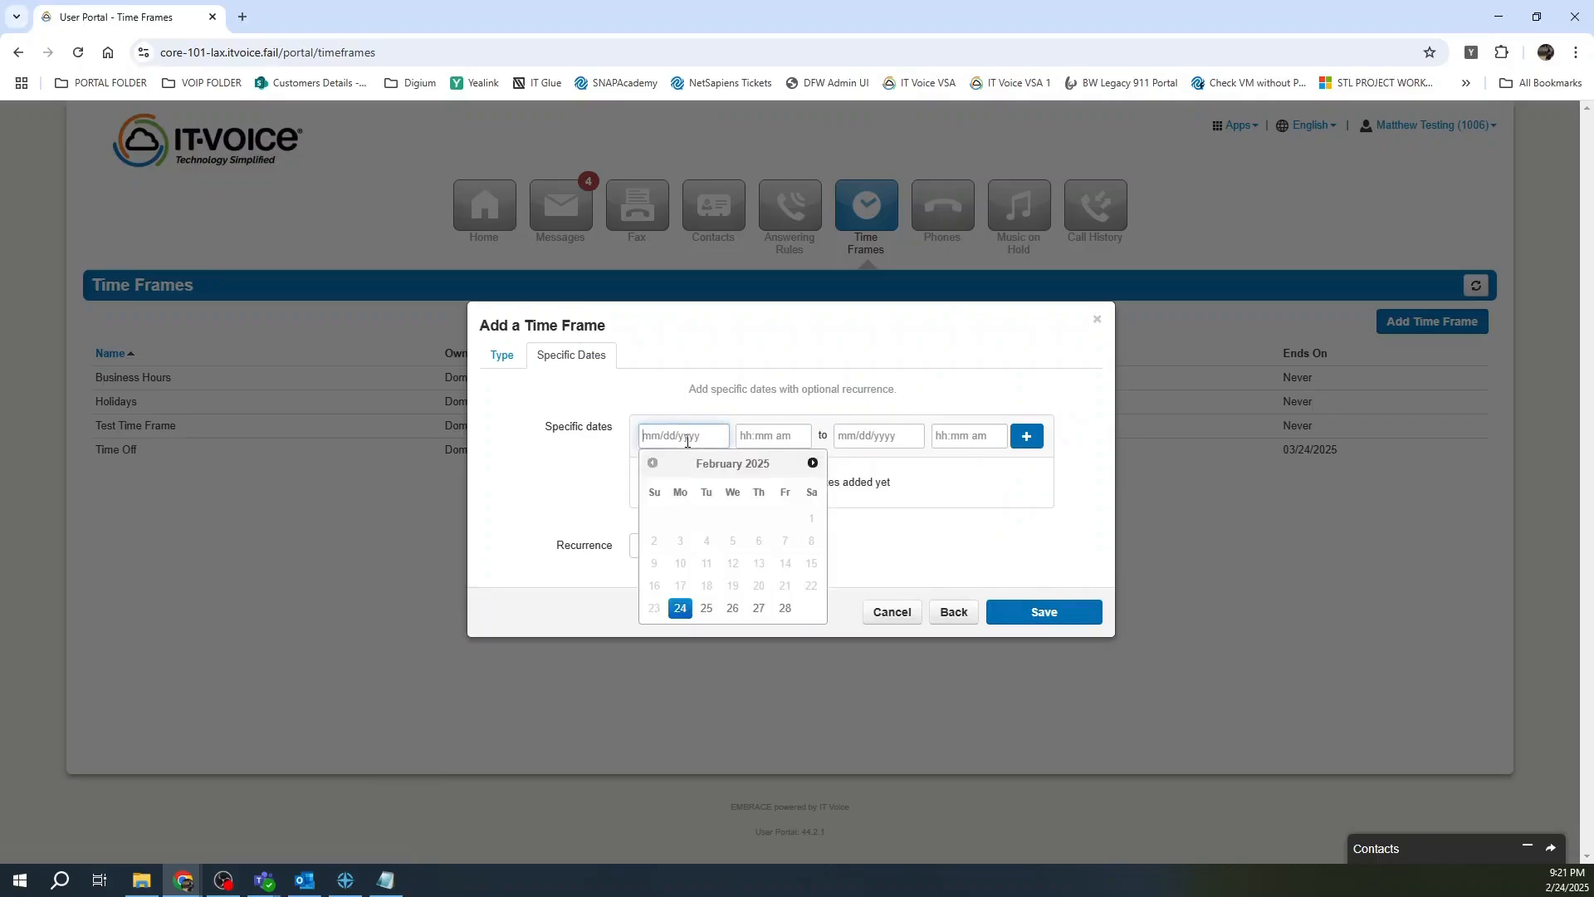
pyautogui.click(813, 462)
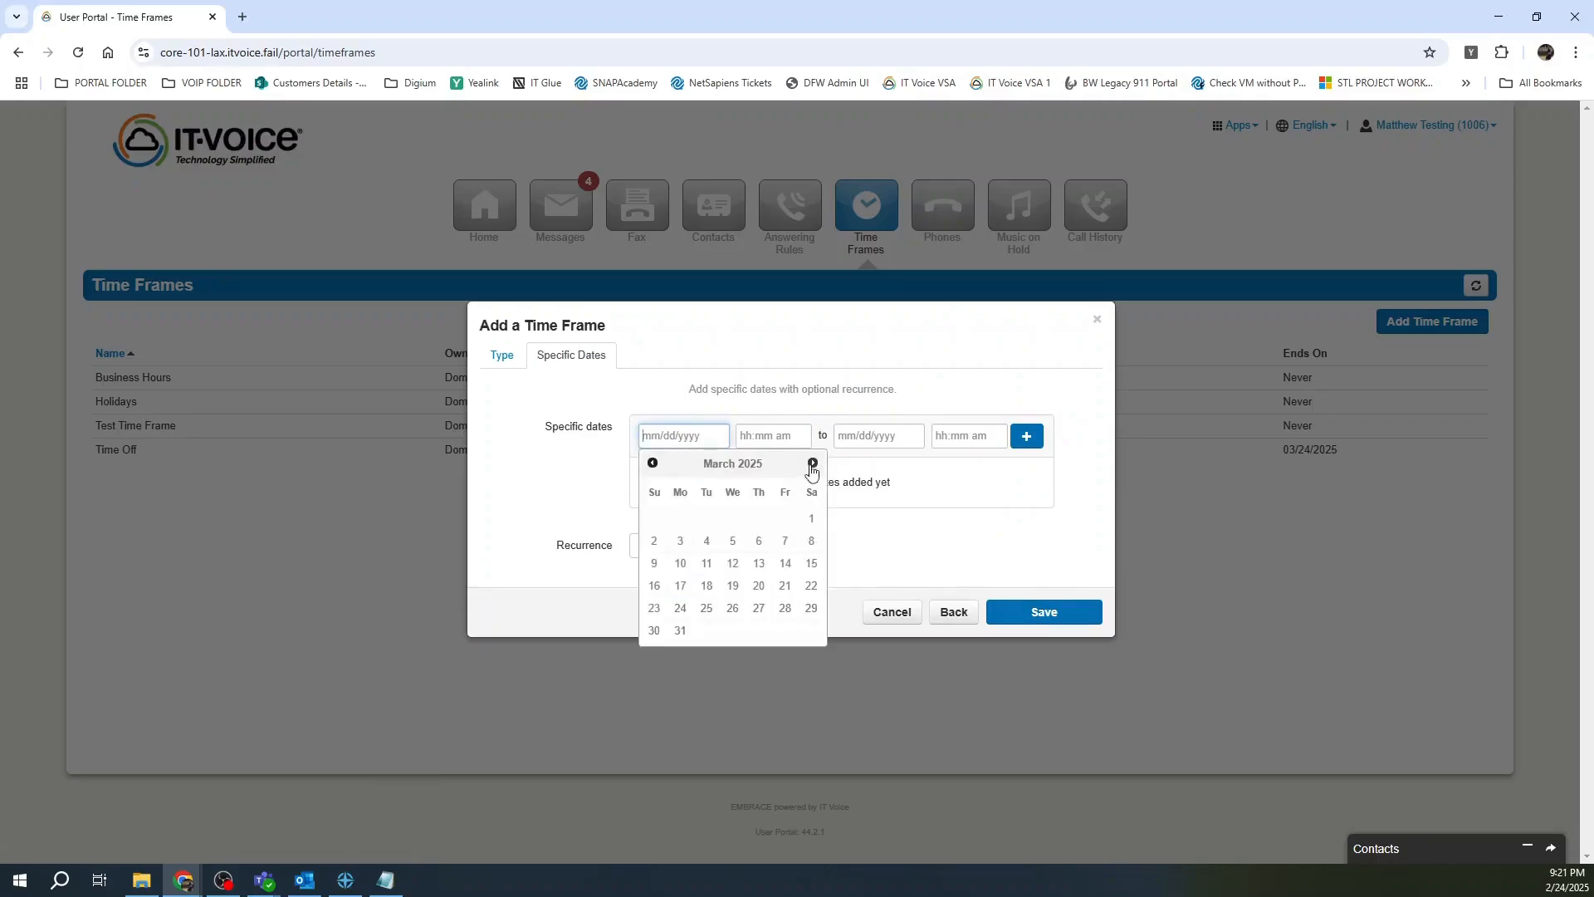
pyautogui.click(784, 587)
pyautogui.click(878, 436)
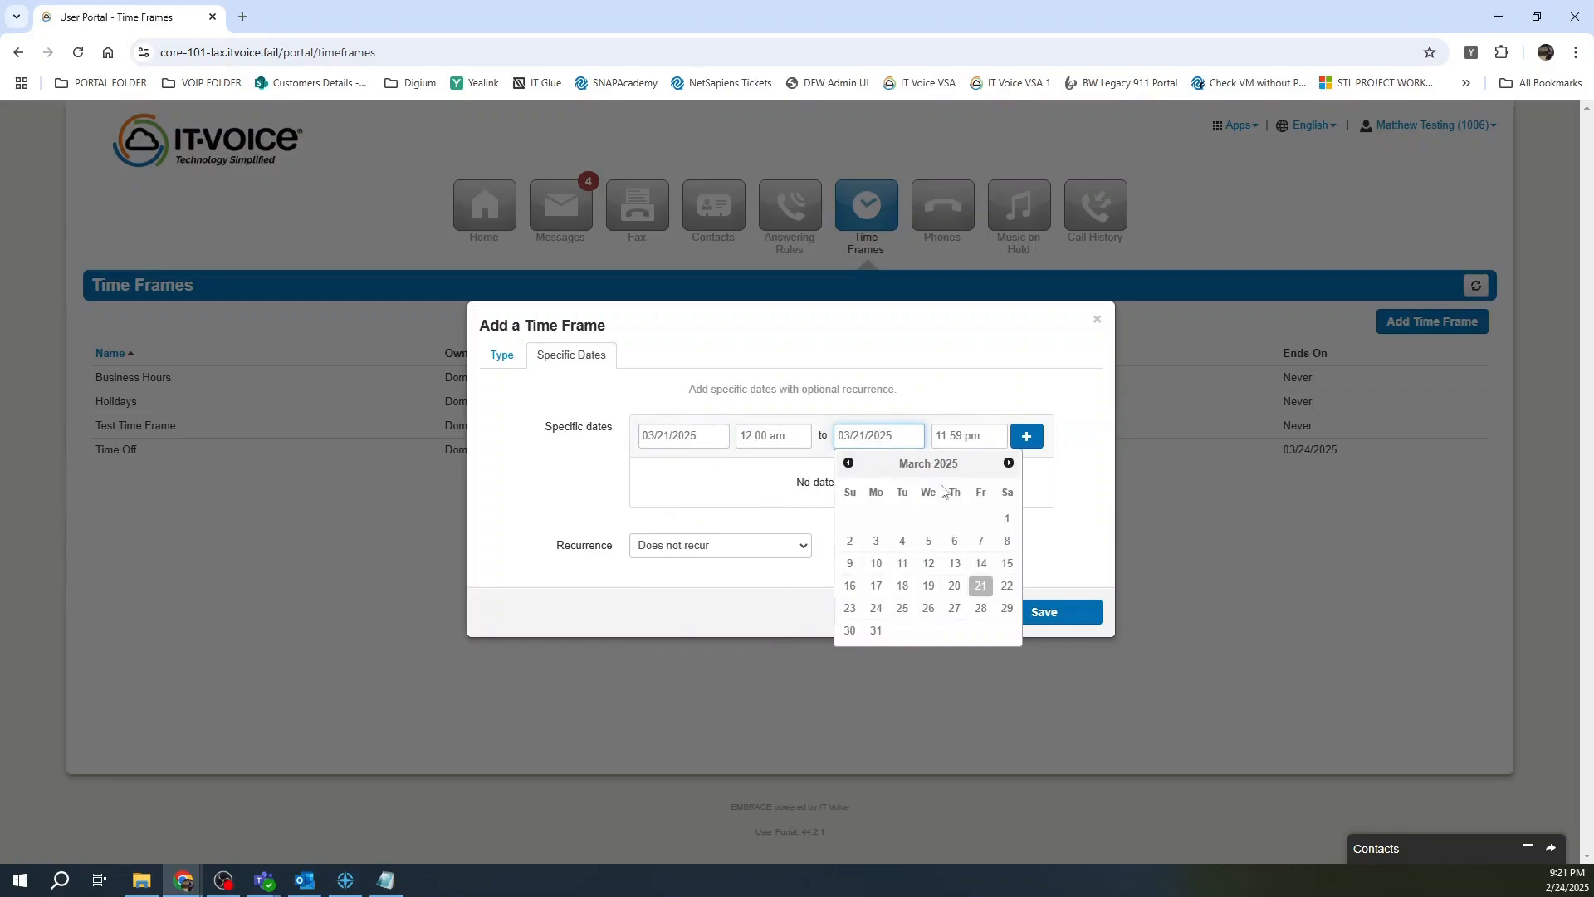
pyautogui.click(955, 608)
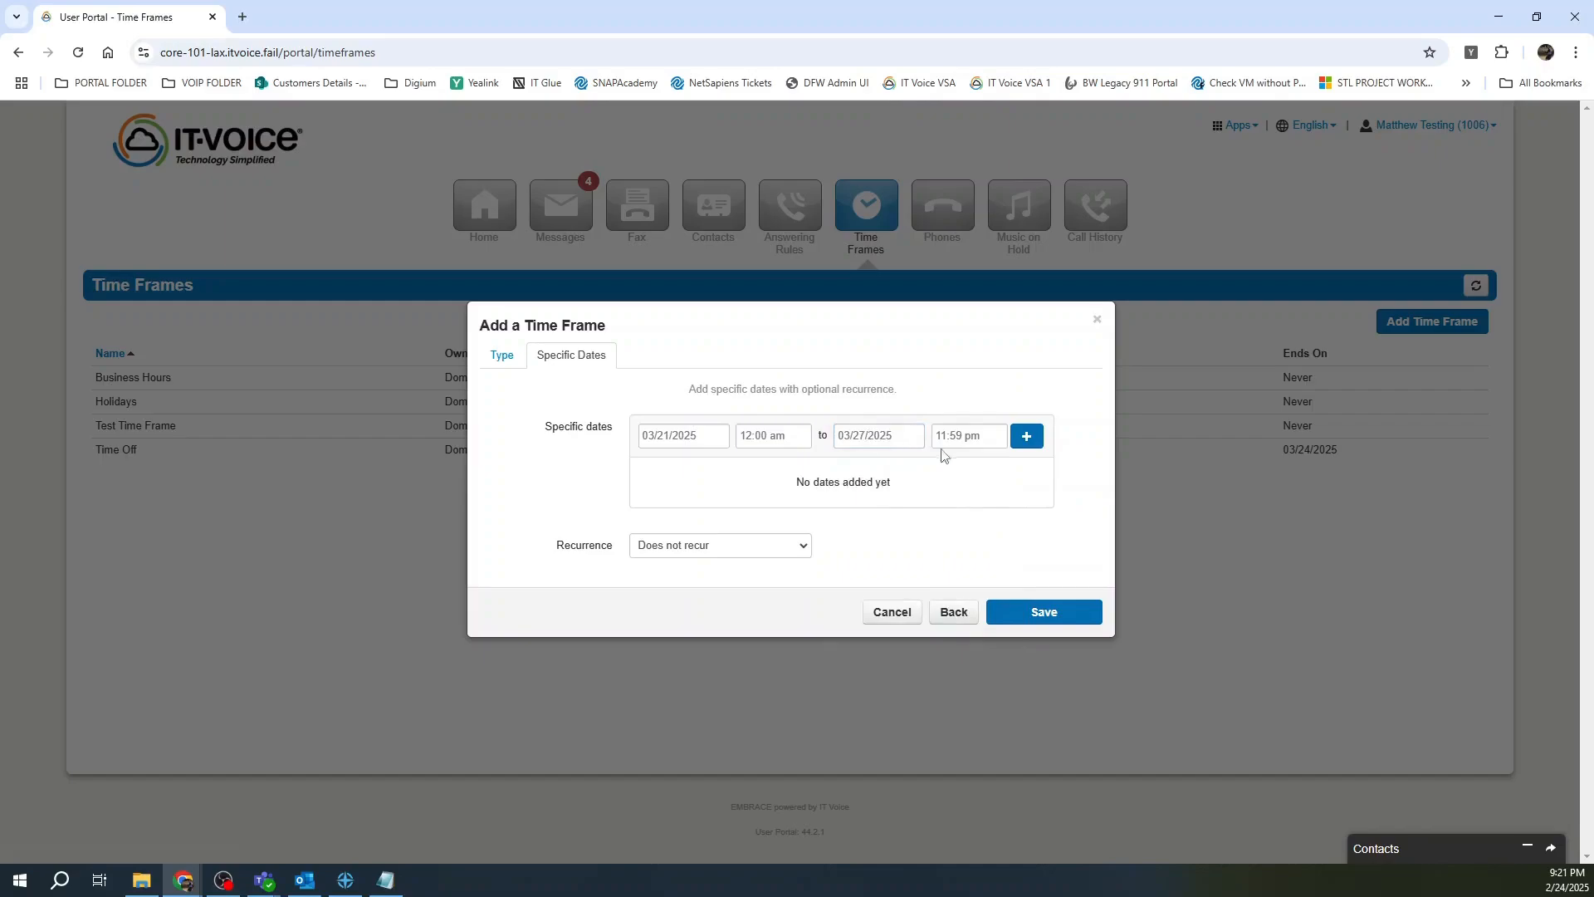
# Set times to 12:06 am and 11:53 pm, add the range, and keep Does not recur.
pyautogui.click(766, 434)
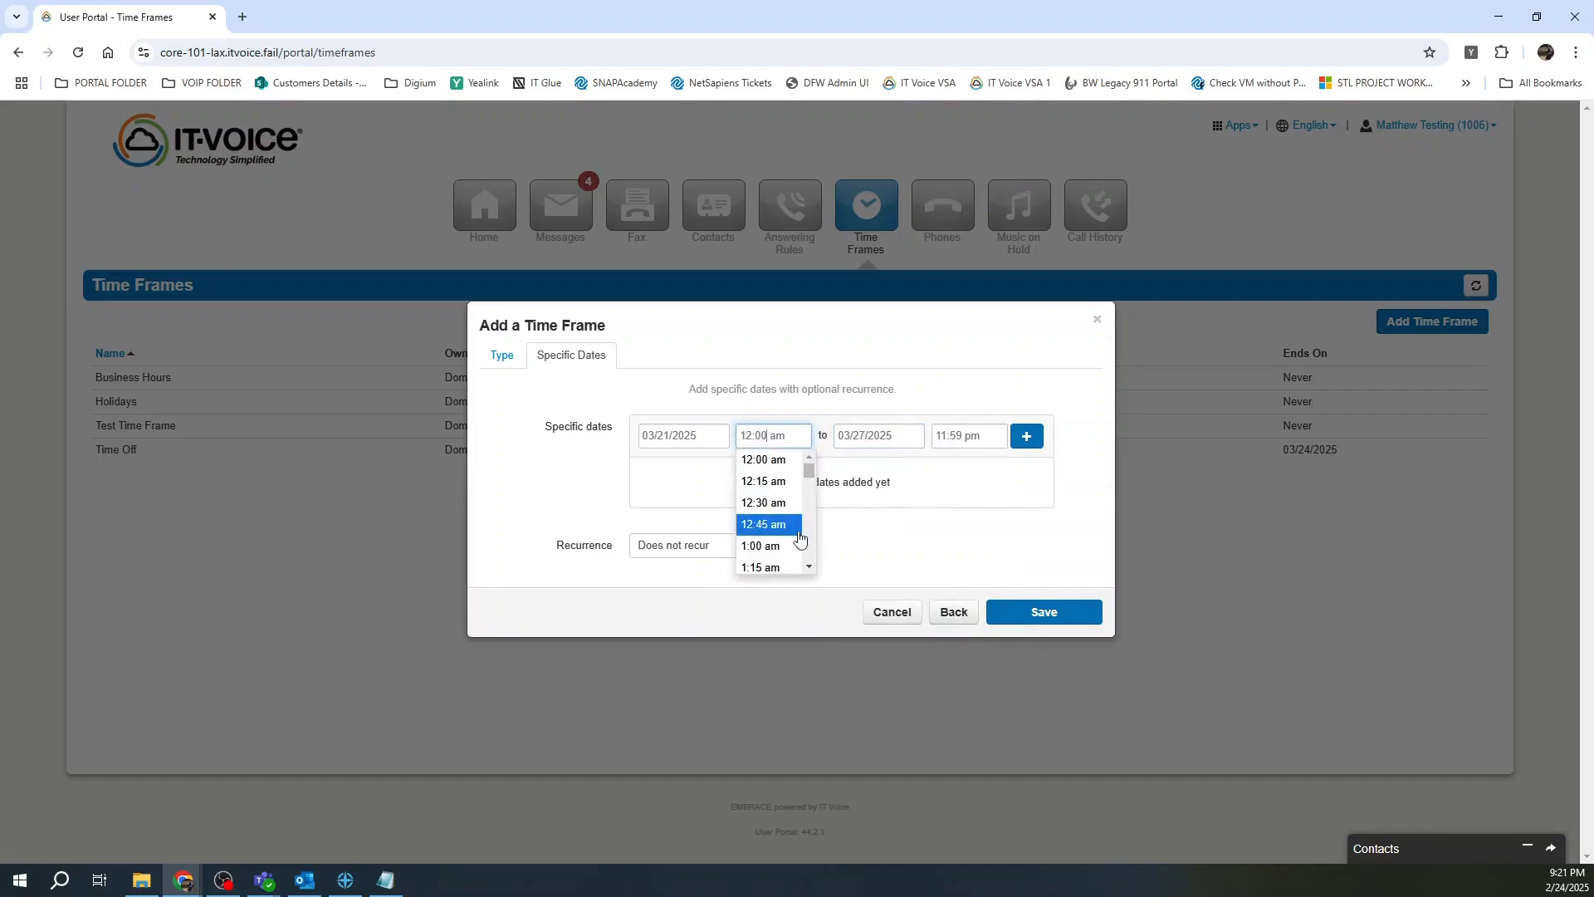
pyautogui.moveTo(809, 470); pyautogui.dragTo(803, 453)
pyautogui.click(773, 435)
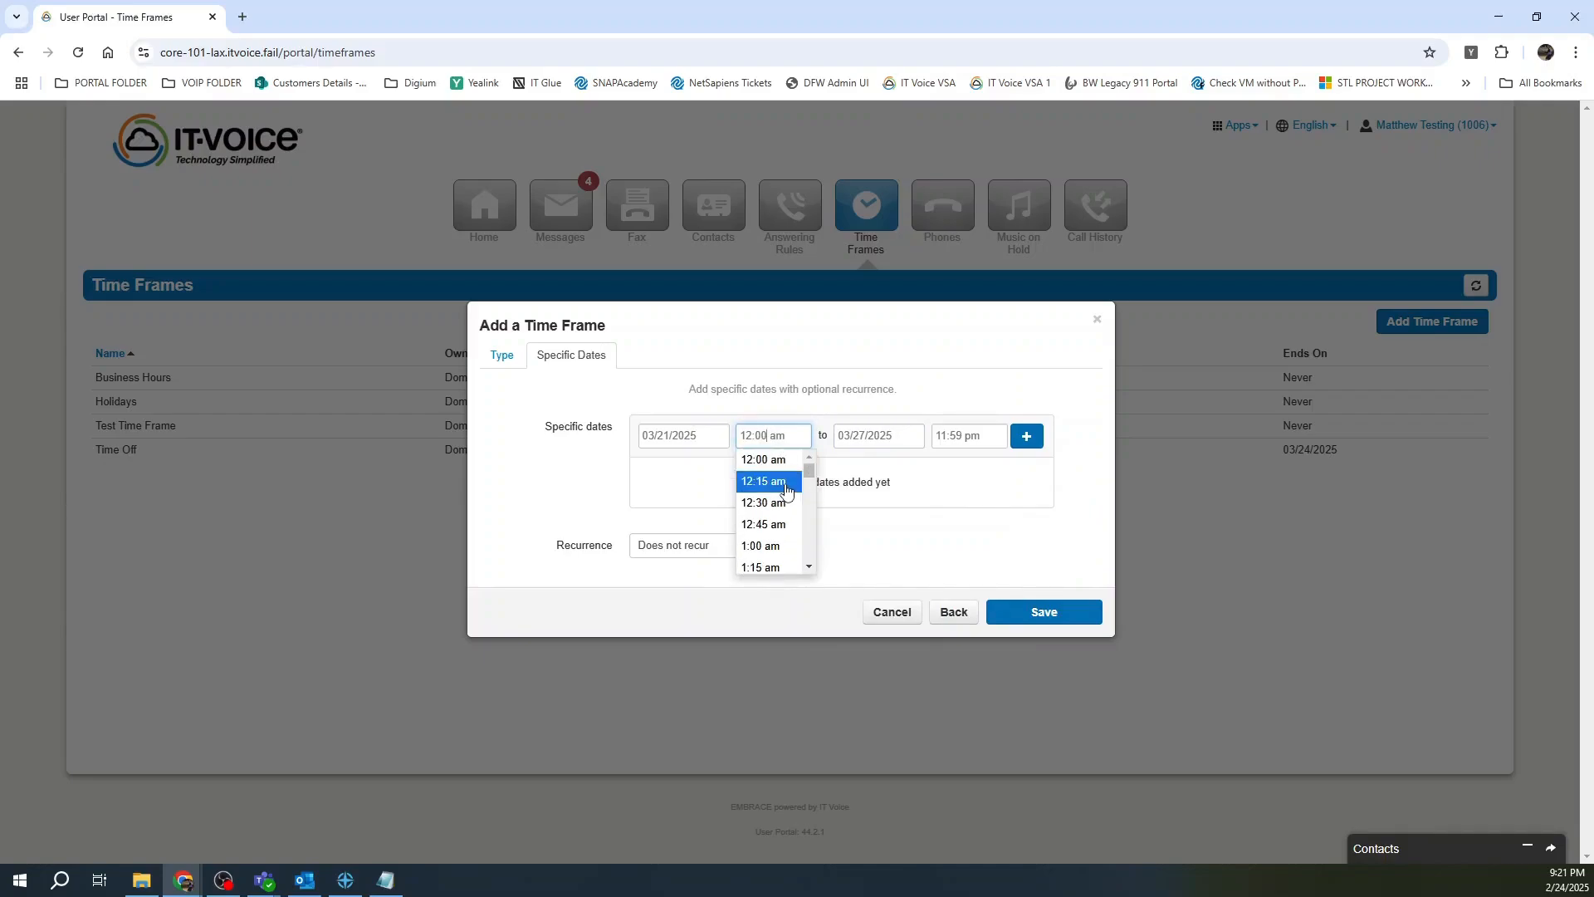
pyautogui.press('BackSpace')
pyautogui.write('6')
pyautogui.click(964, 435)
pyautogui.press('BackSpace')
pyautogui.write('3')
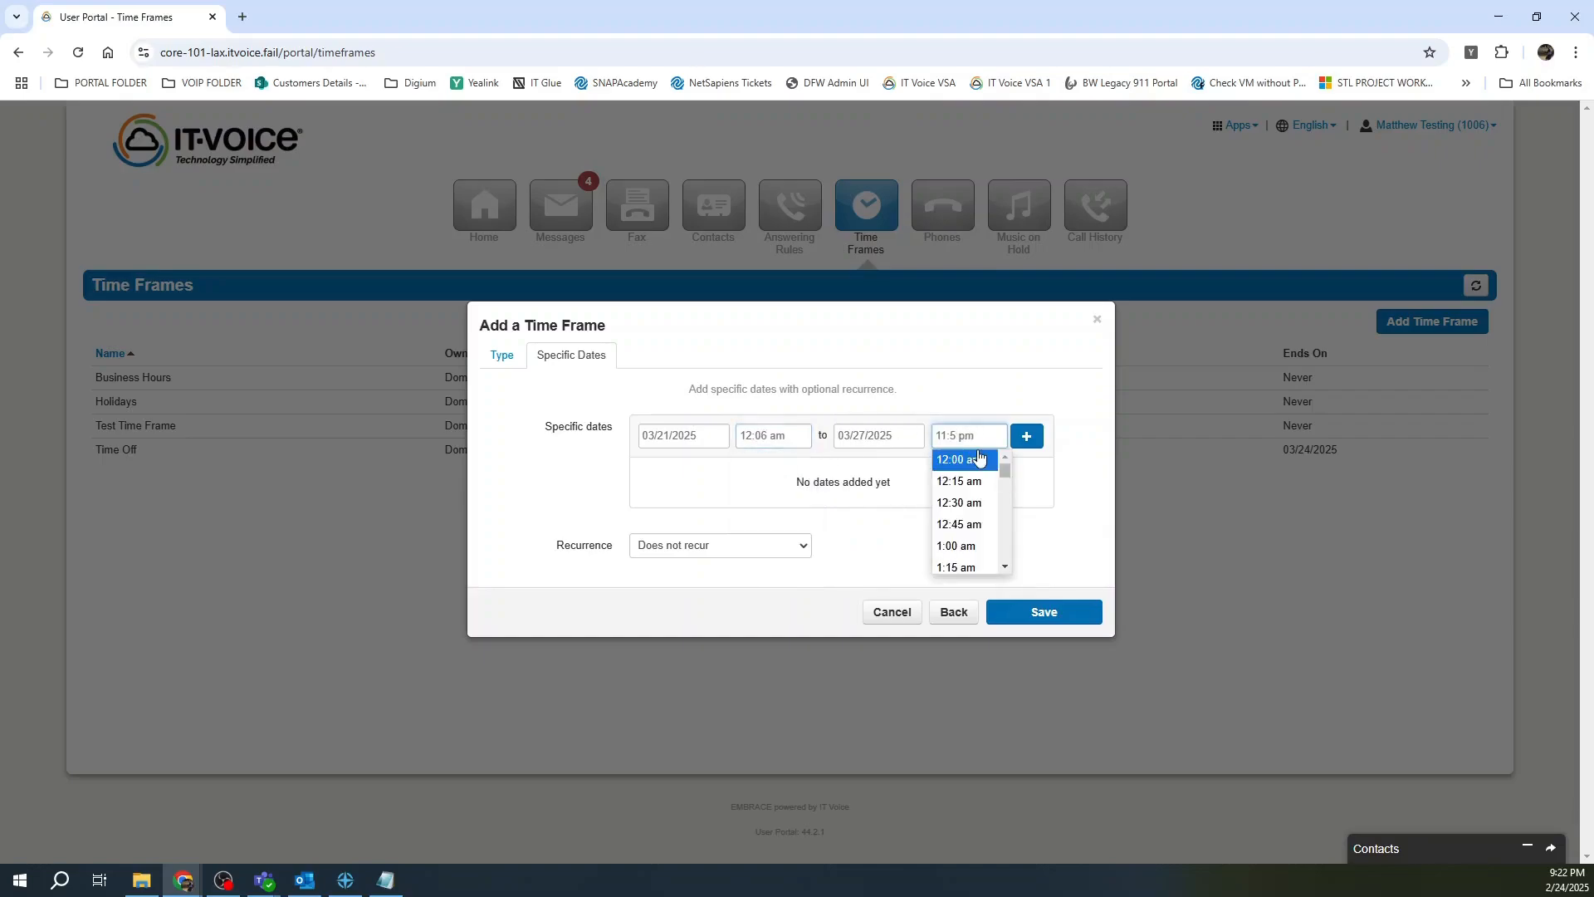
pyautogui.click(1015, 401)
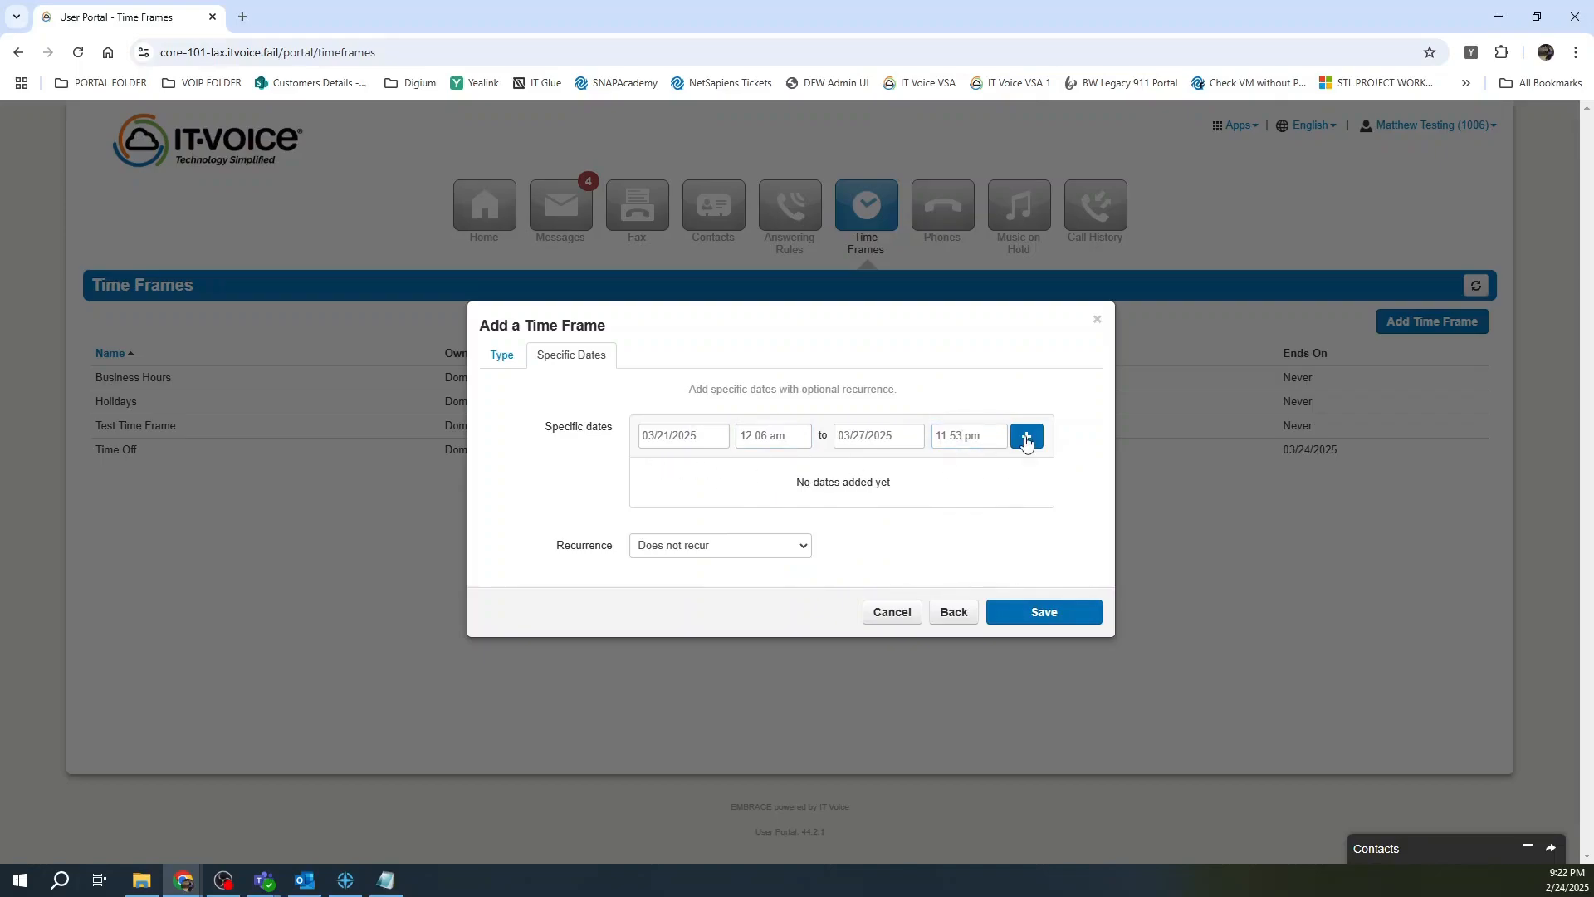
pyautogui.click(1026, 437)
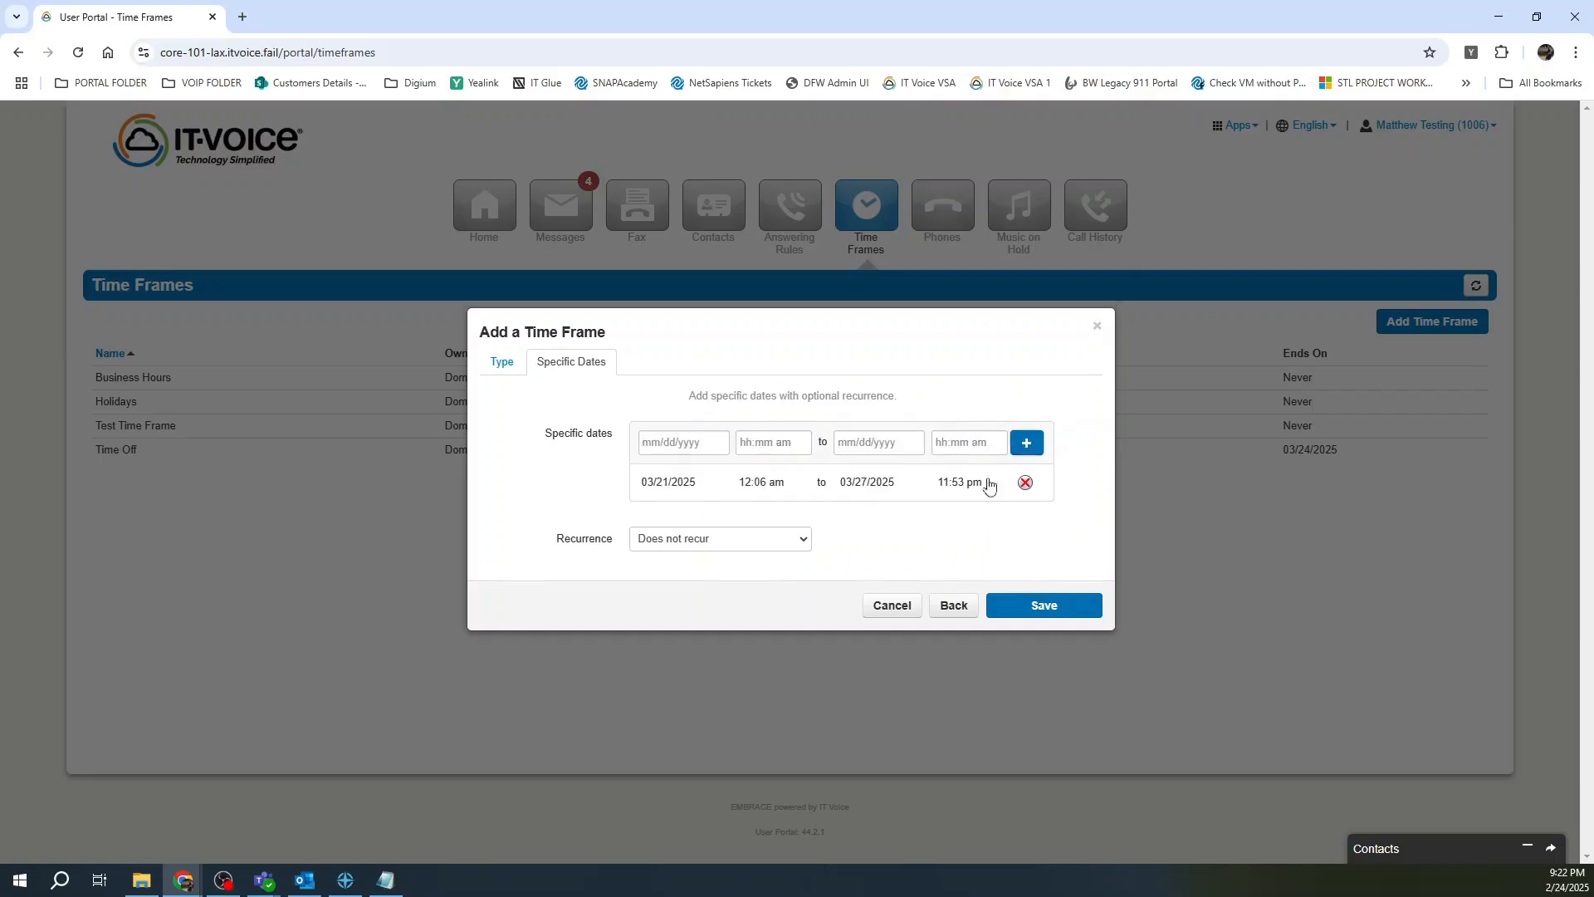
pyautogui.click(748, 543)
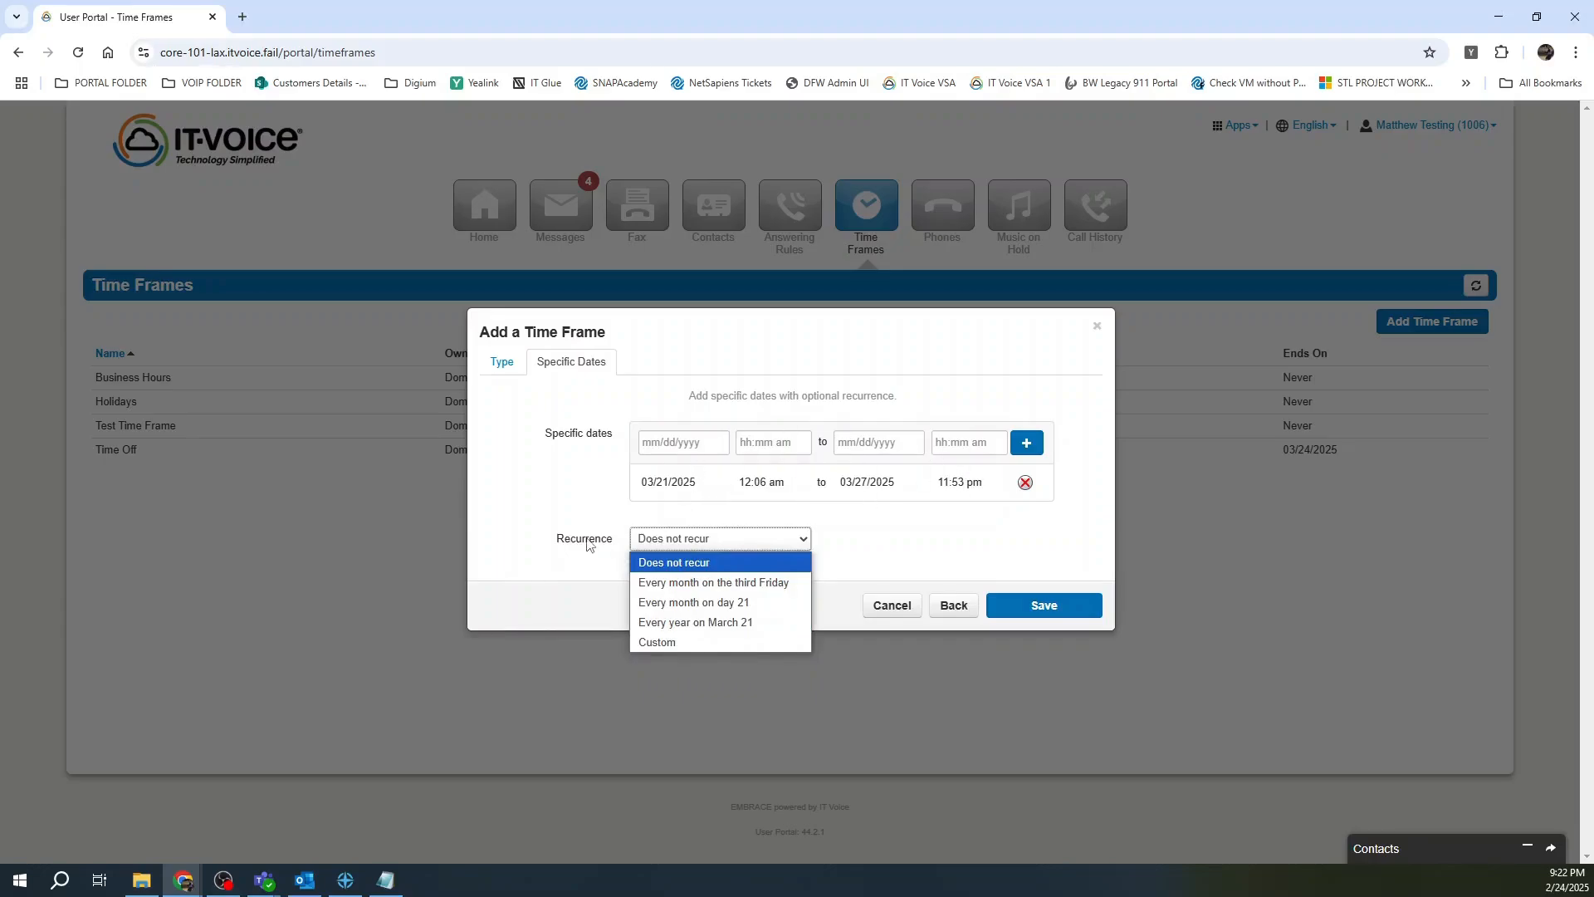
pyautogui.click(977, 545)
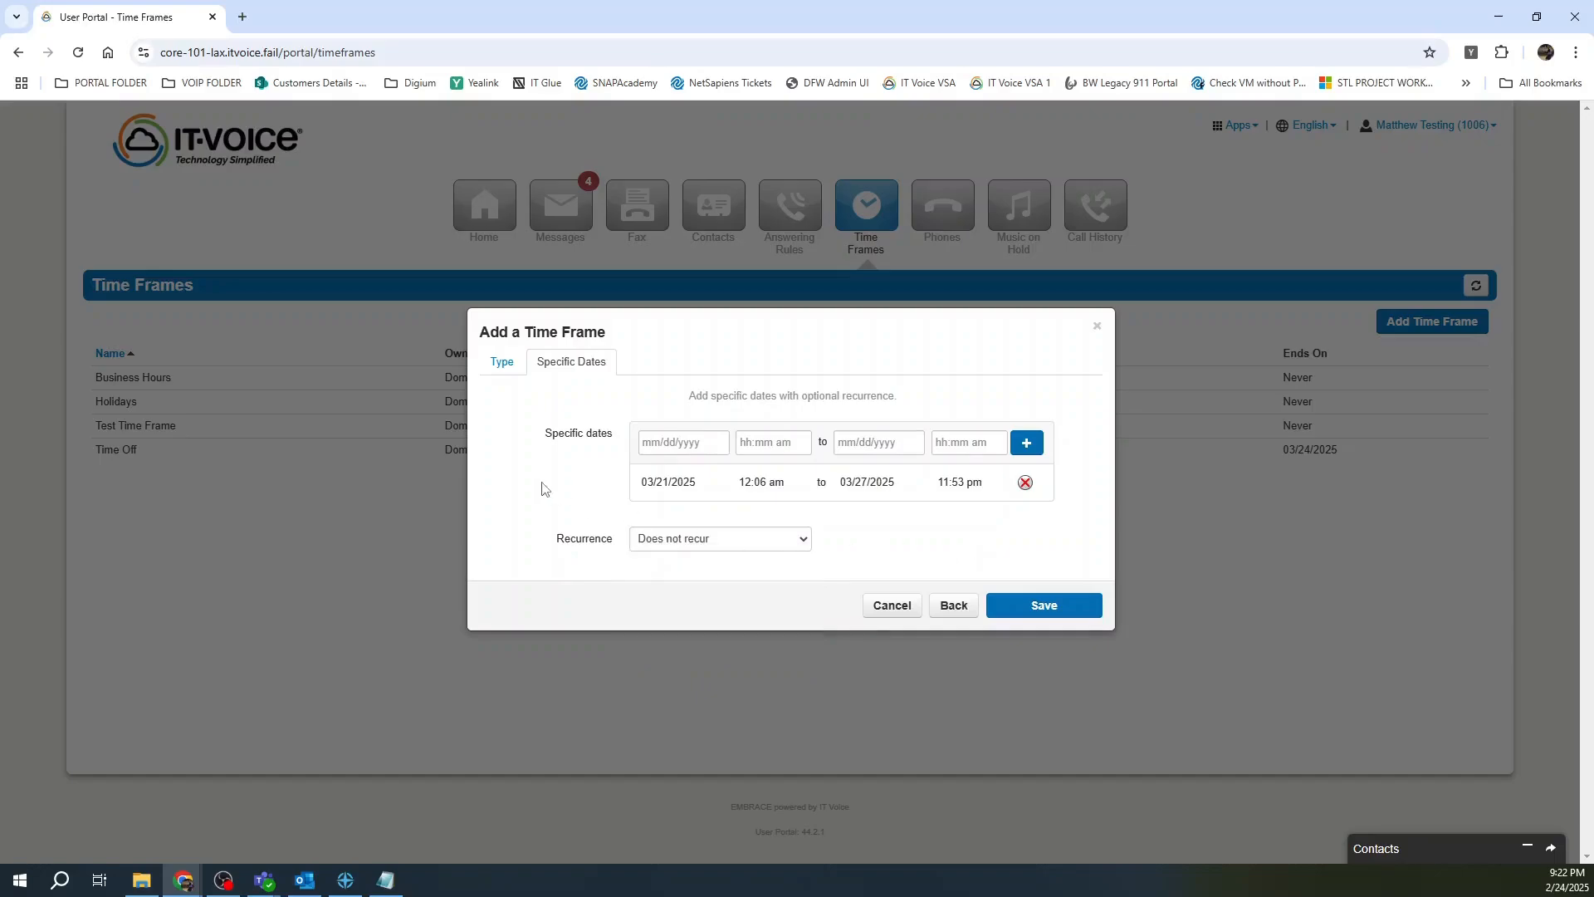
# Switch Out of Office to a yearly Thanksgiving Day holiday, then cancel the new time frame.
pyautogui.click(954, 605)
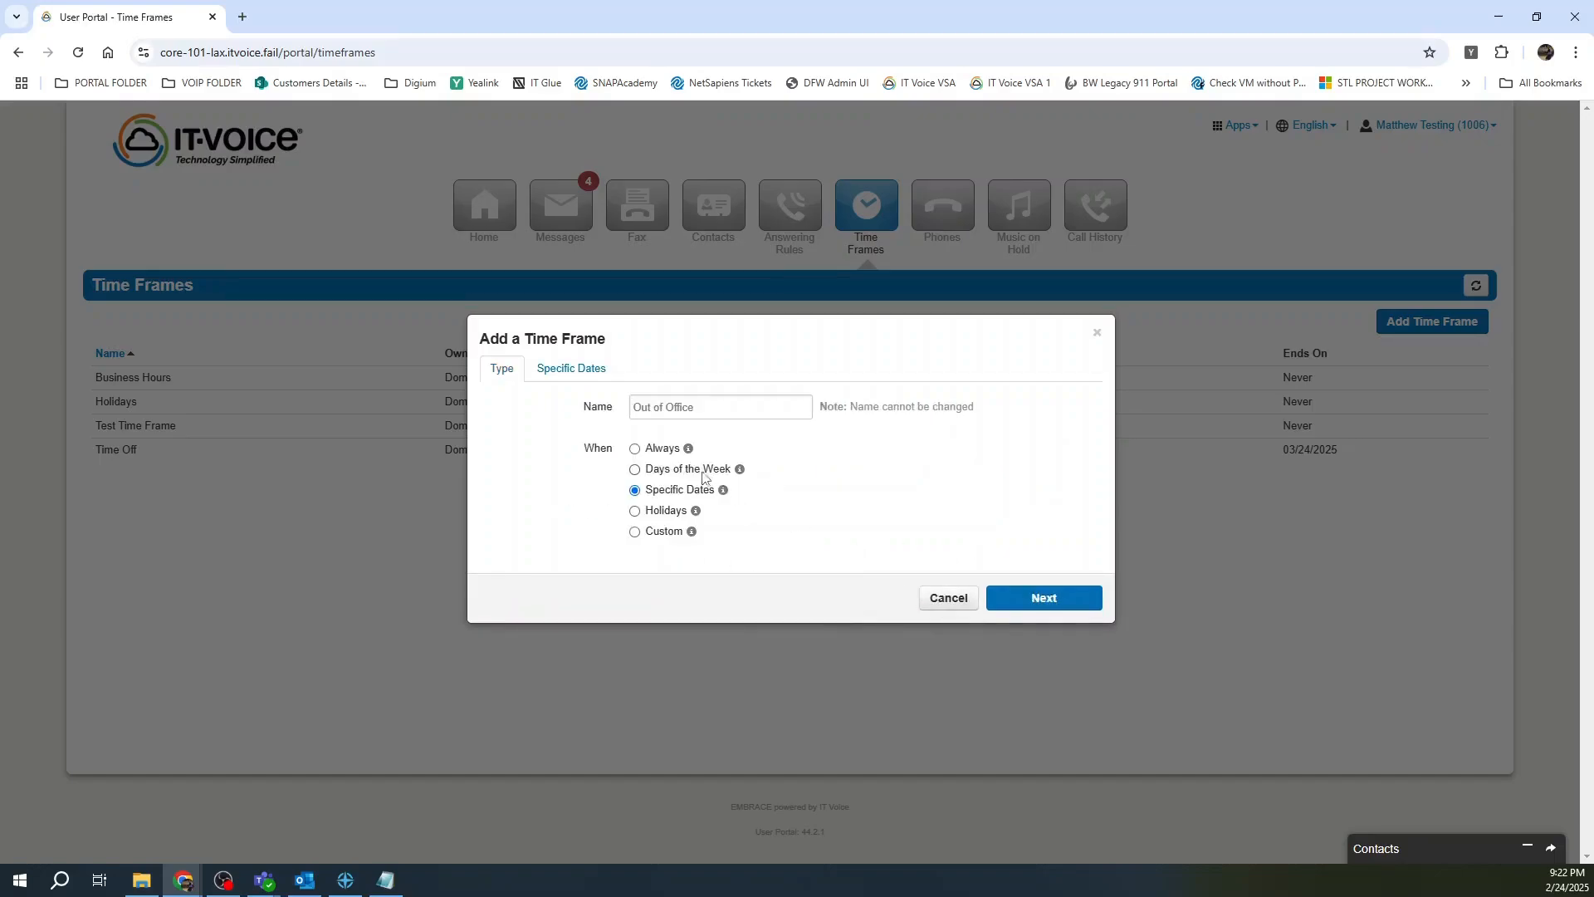
pyautogui.click(661, 514)
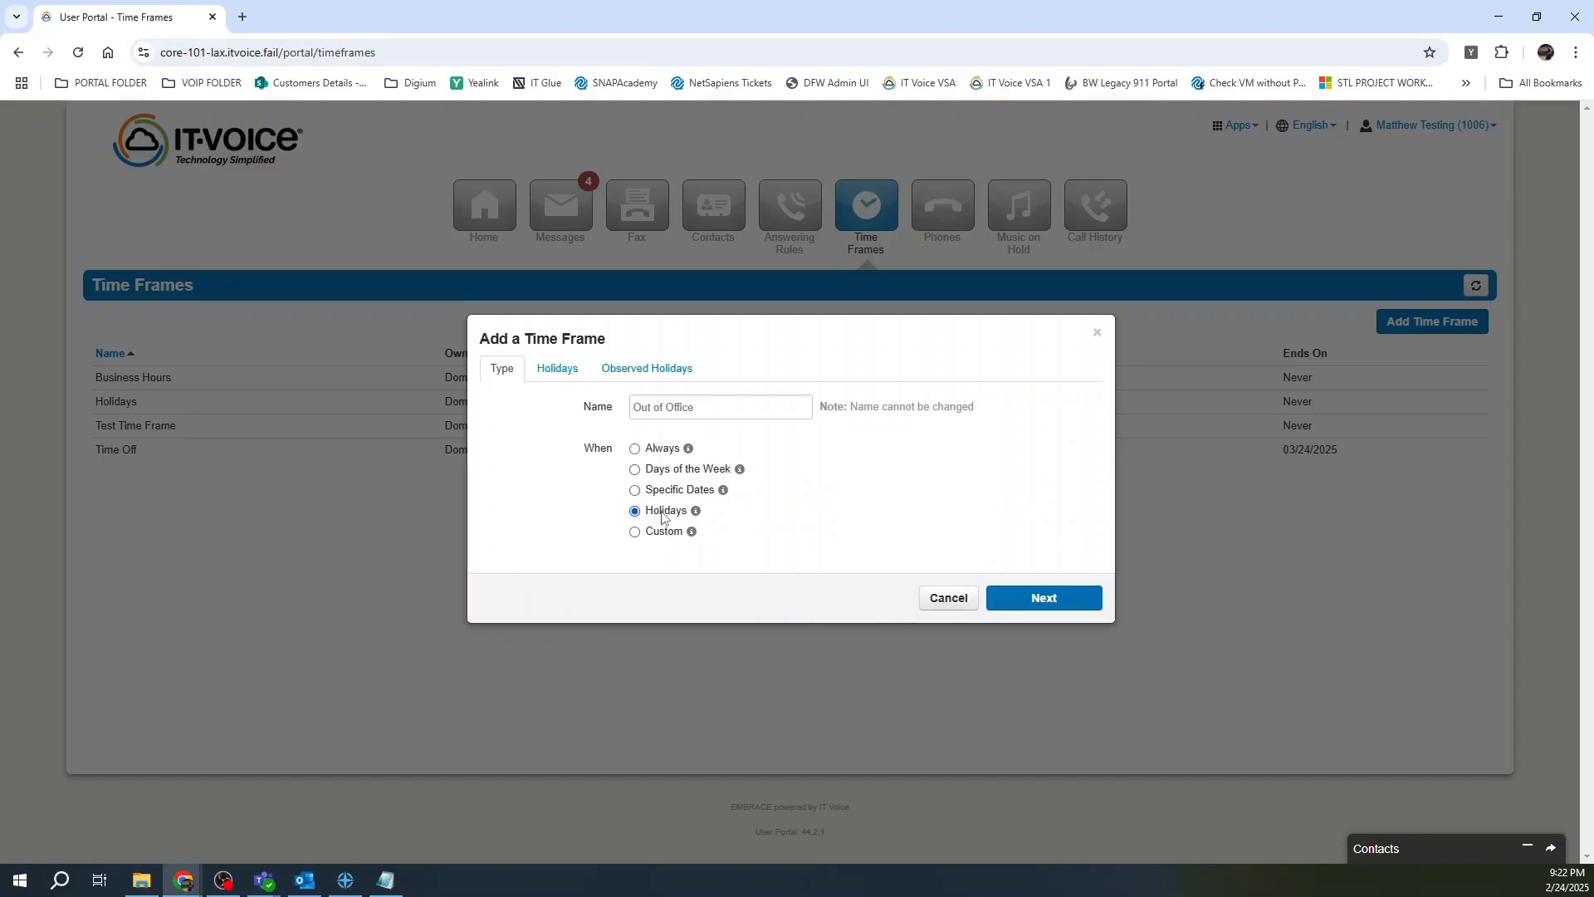
pyautogui.click(575, 370)
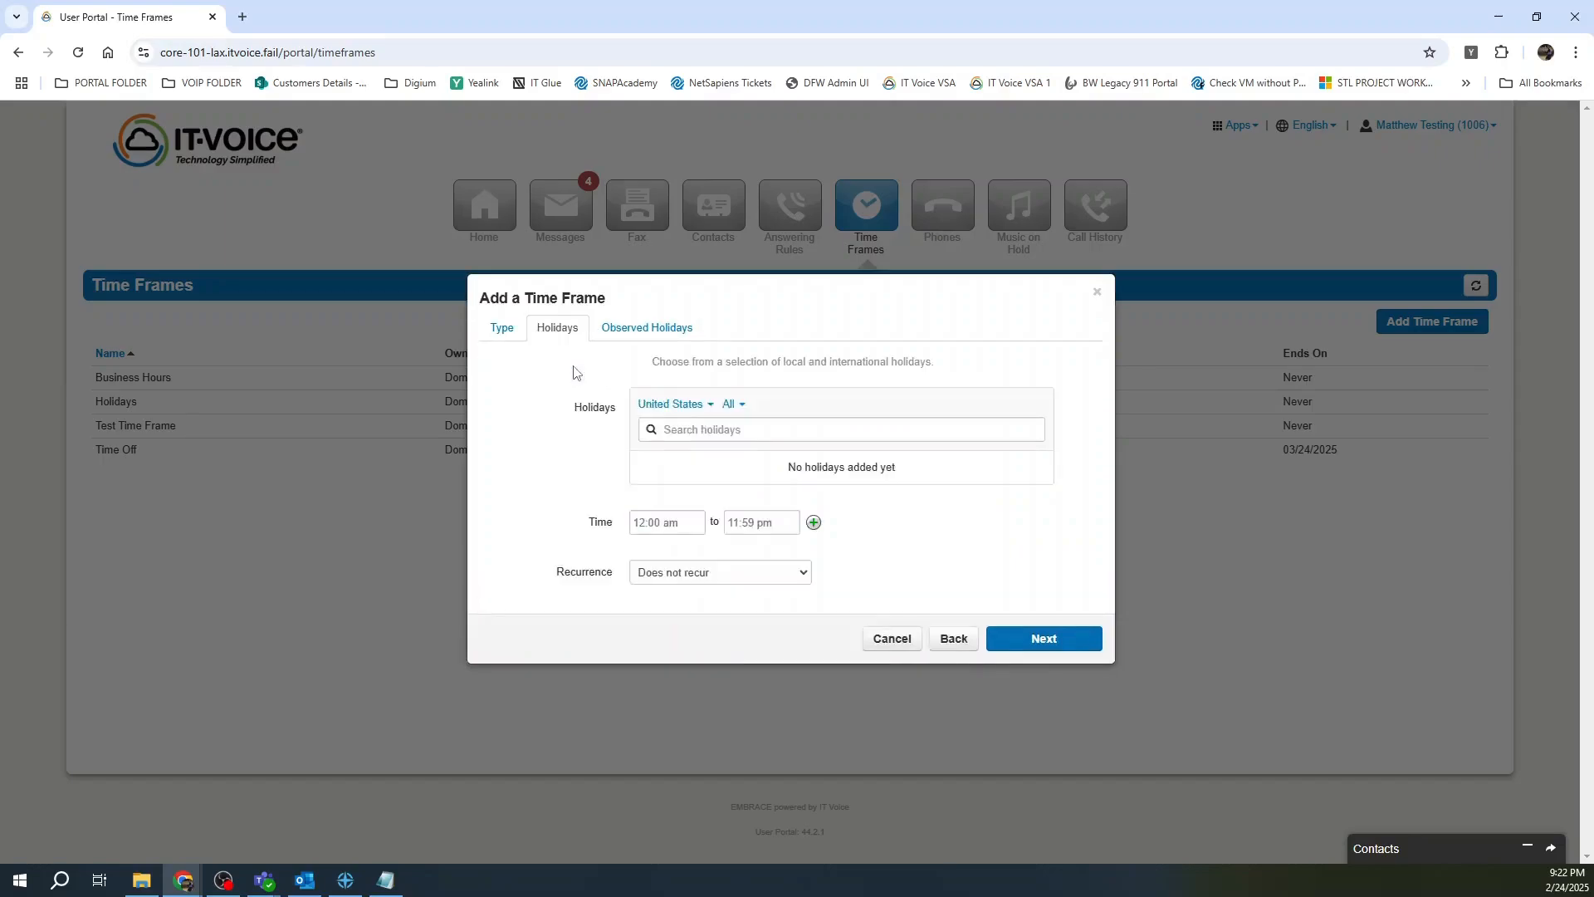
pyautogui.click(829, 436)
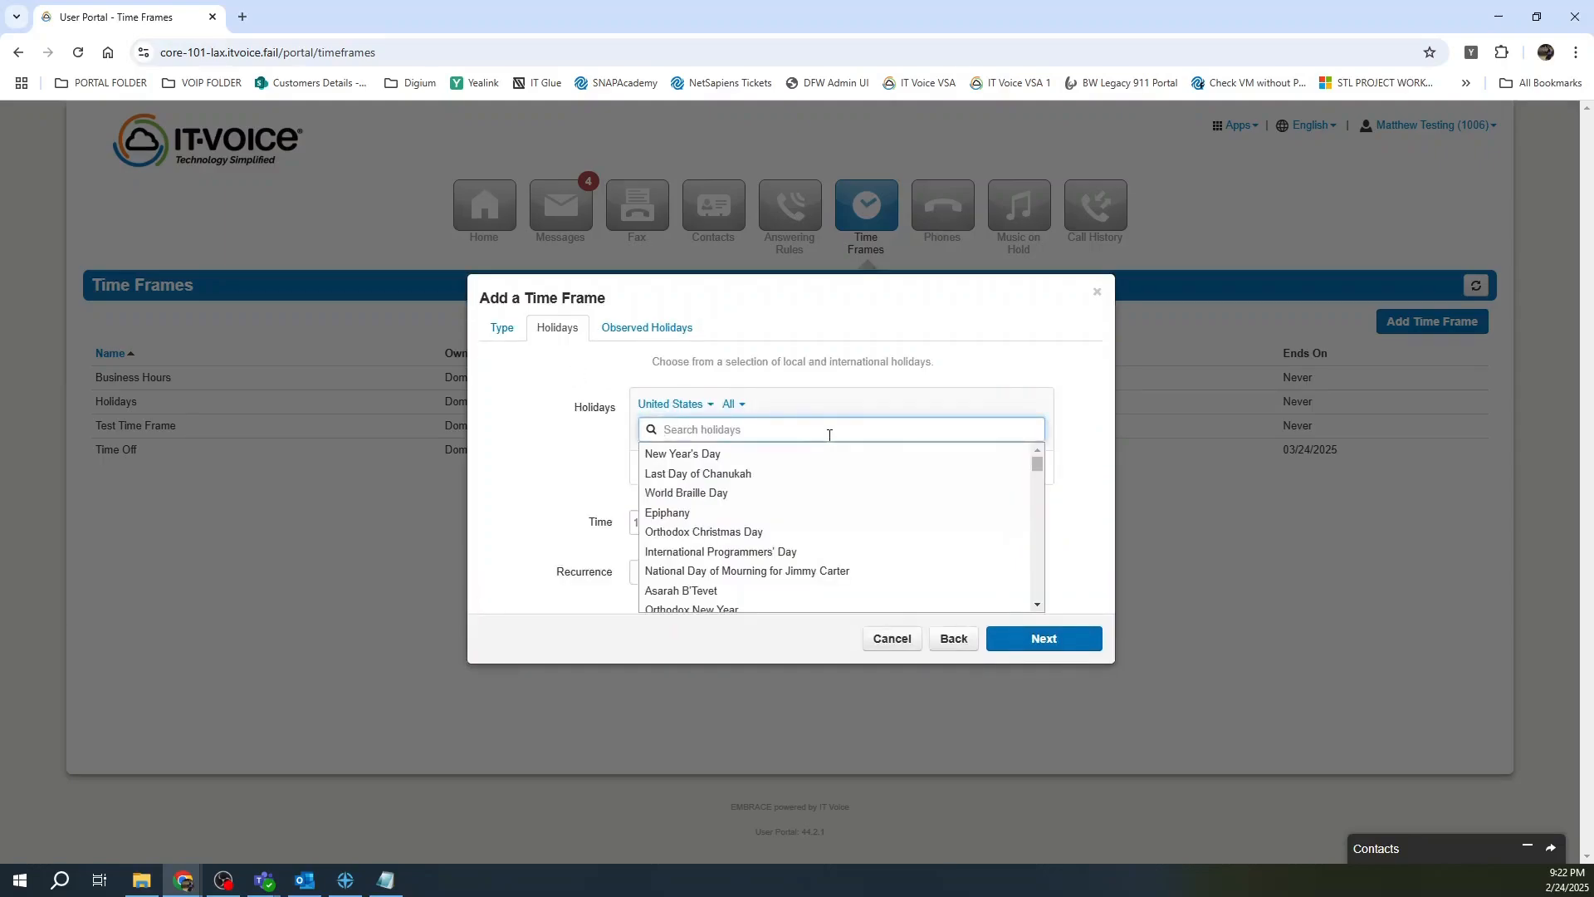
pyautogui.write('Thanksgiving')
pyautogui.click(695, 463)
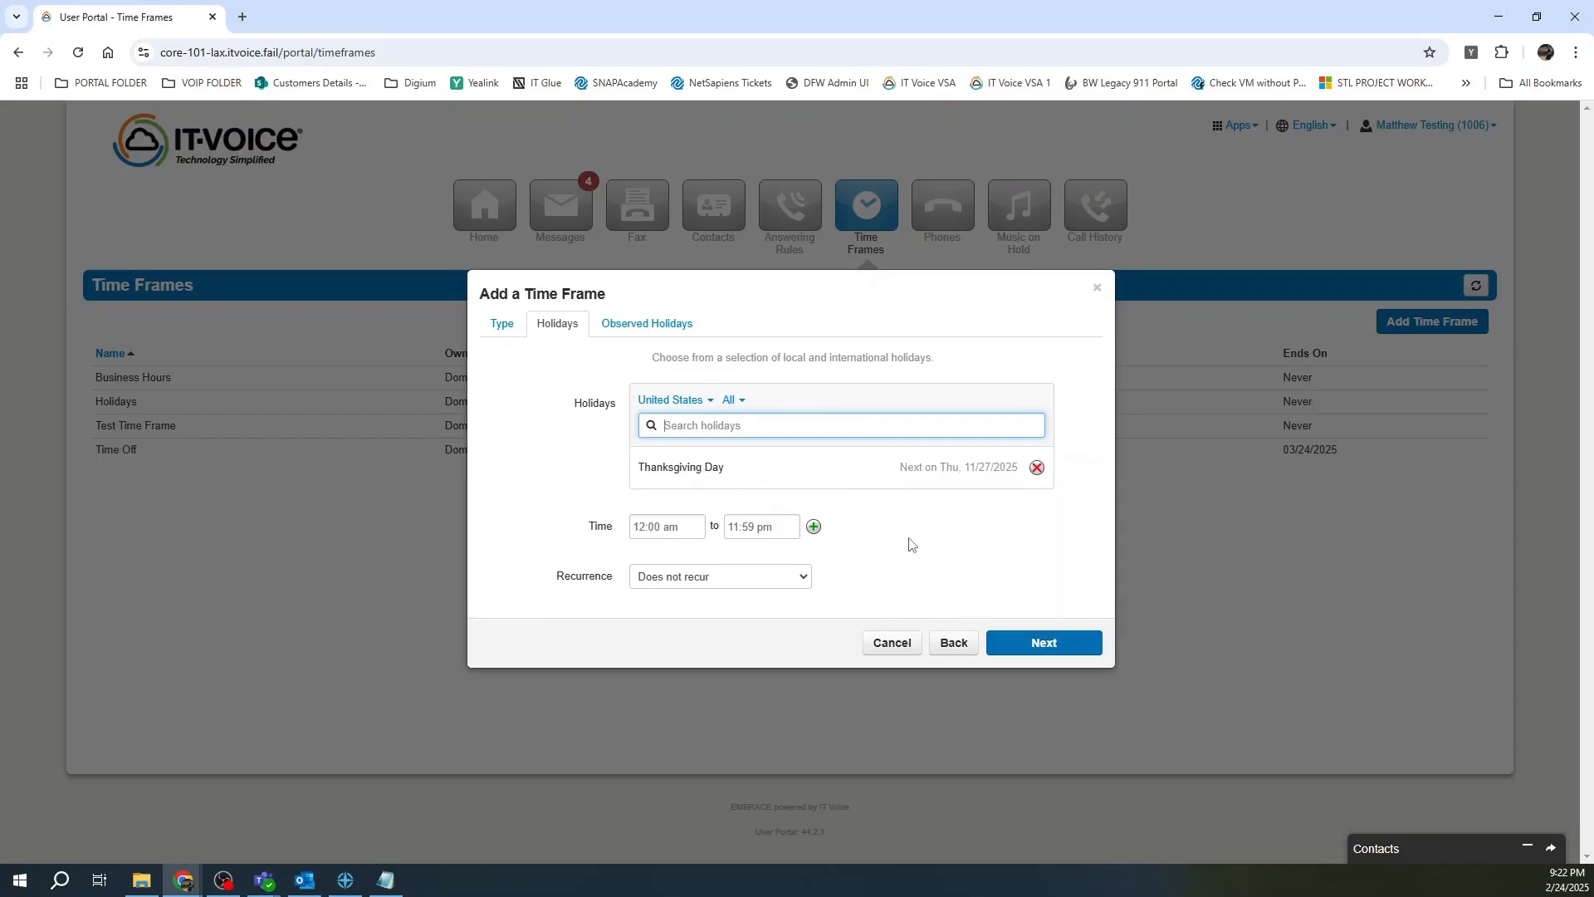
pyautogui.click(705, 581)
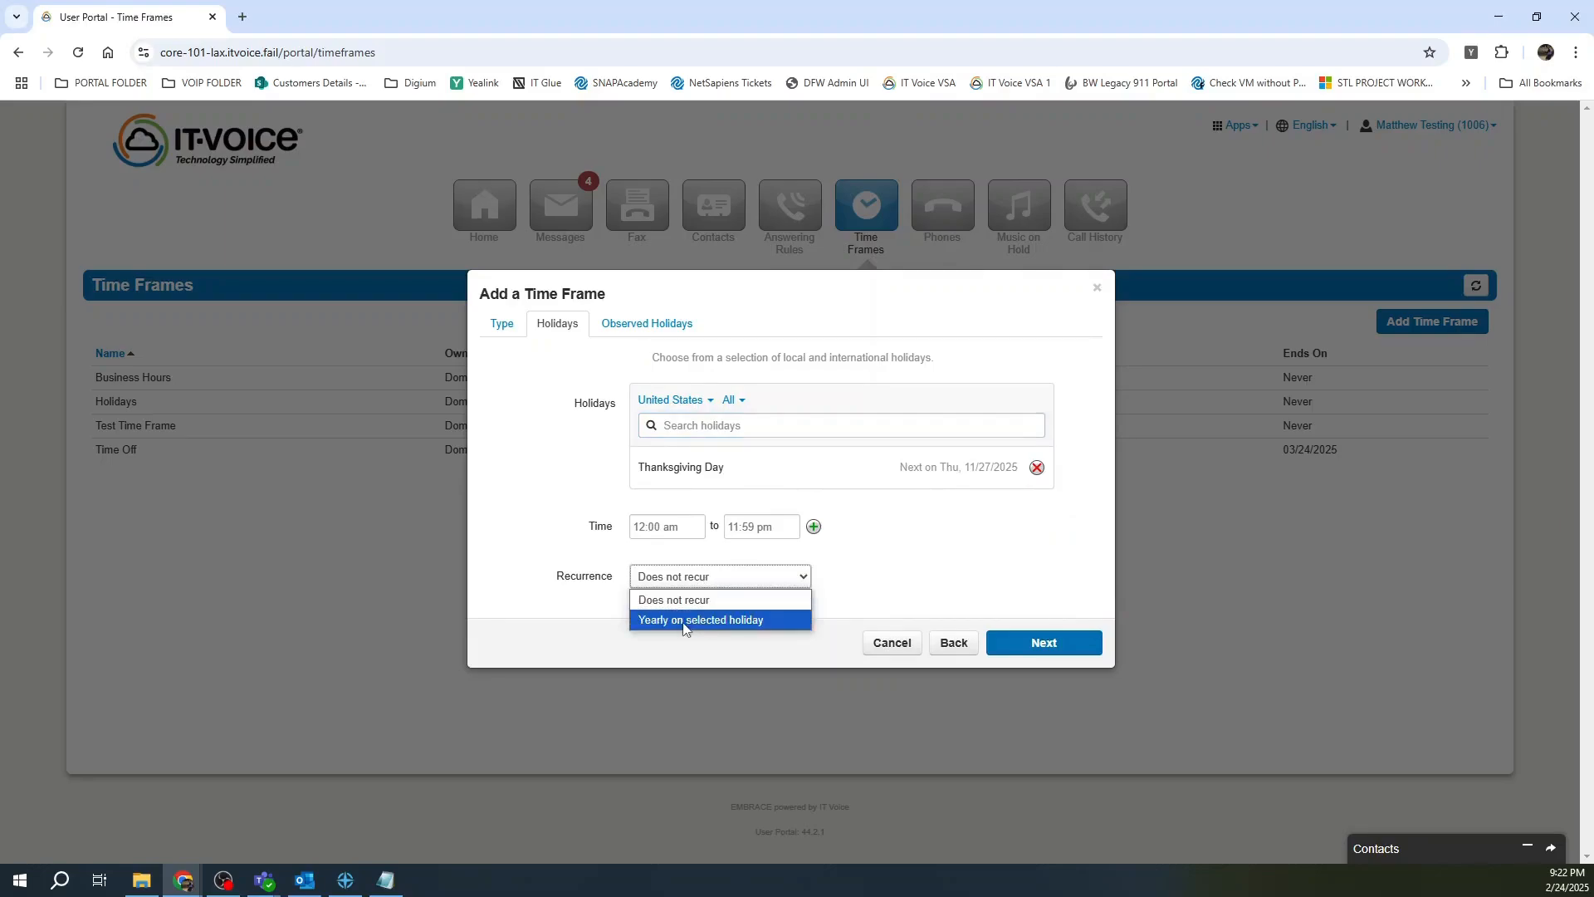
pyautogui.click(684, 622)
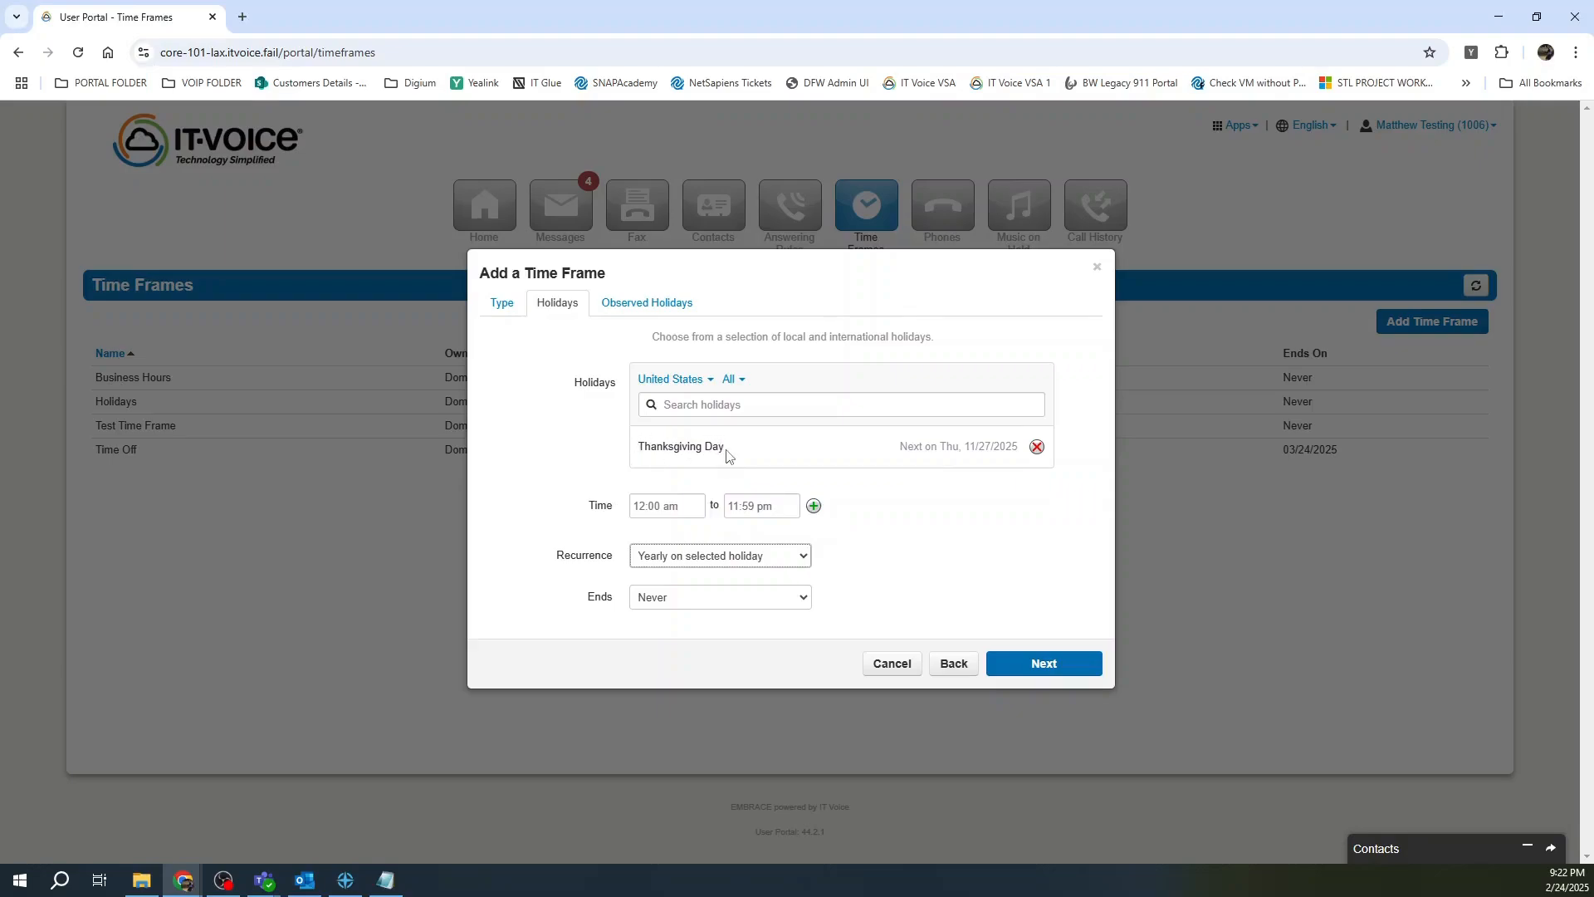
pyautogui.click(900, 674)
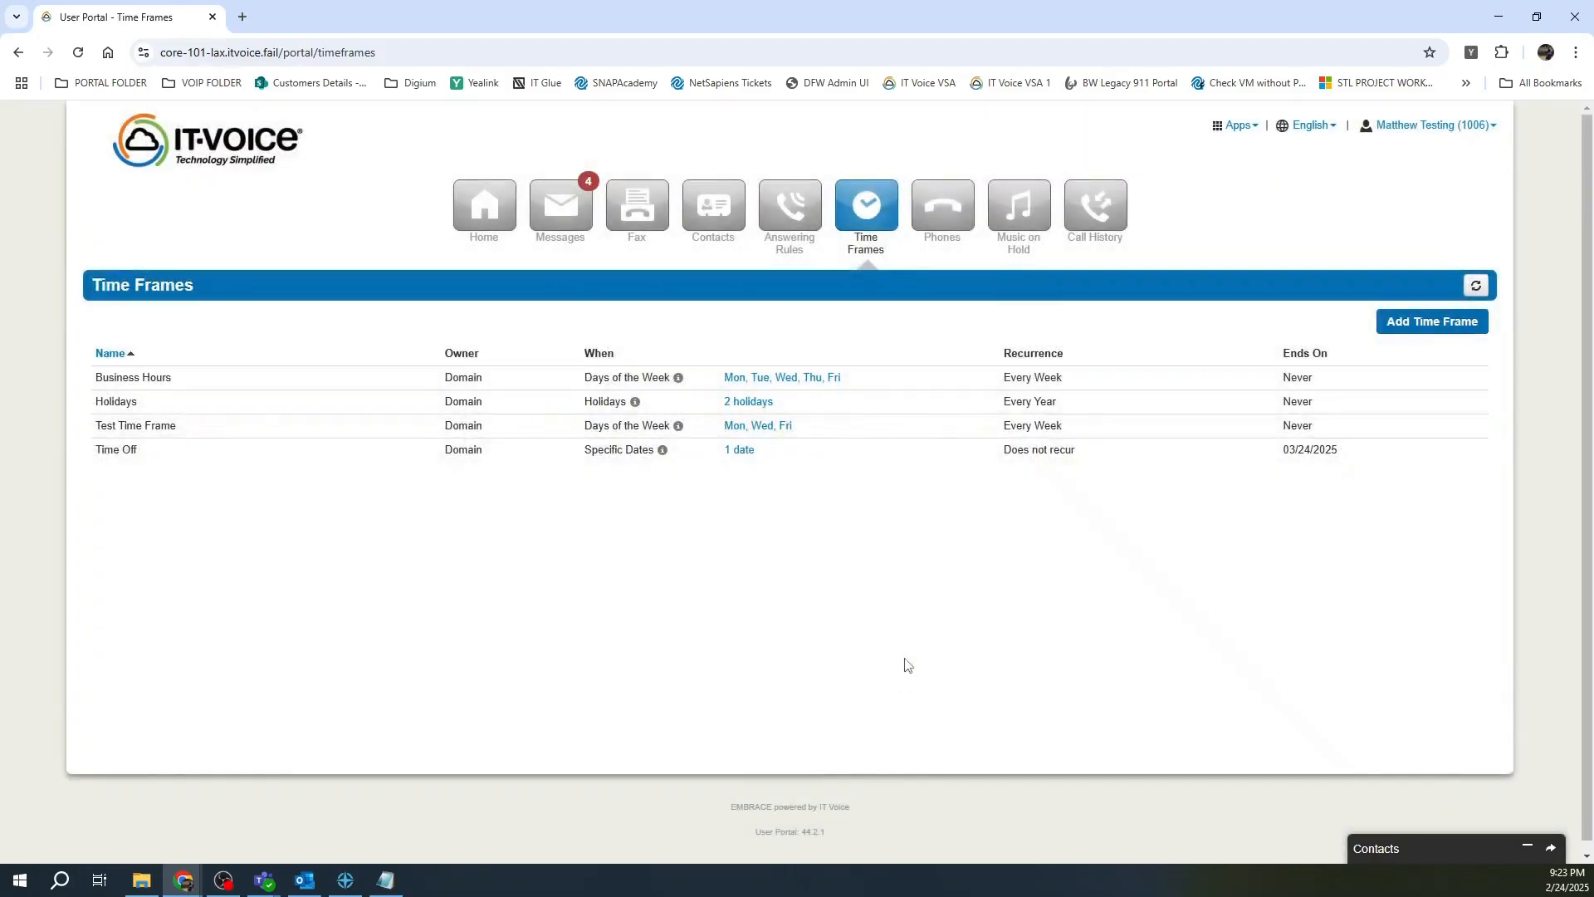
# Open the Phones page for extension 1006 and start editing the Yealink phone's keys.
pyautogui.click(948, 214)
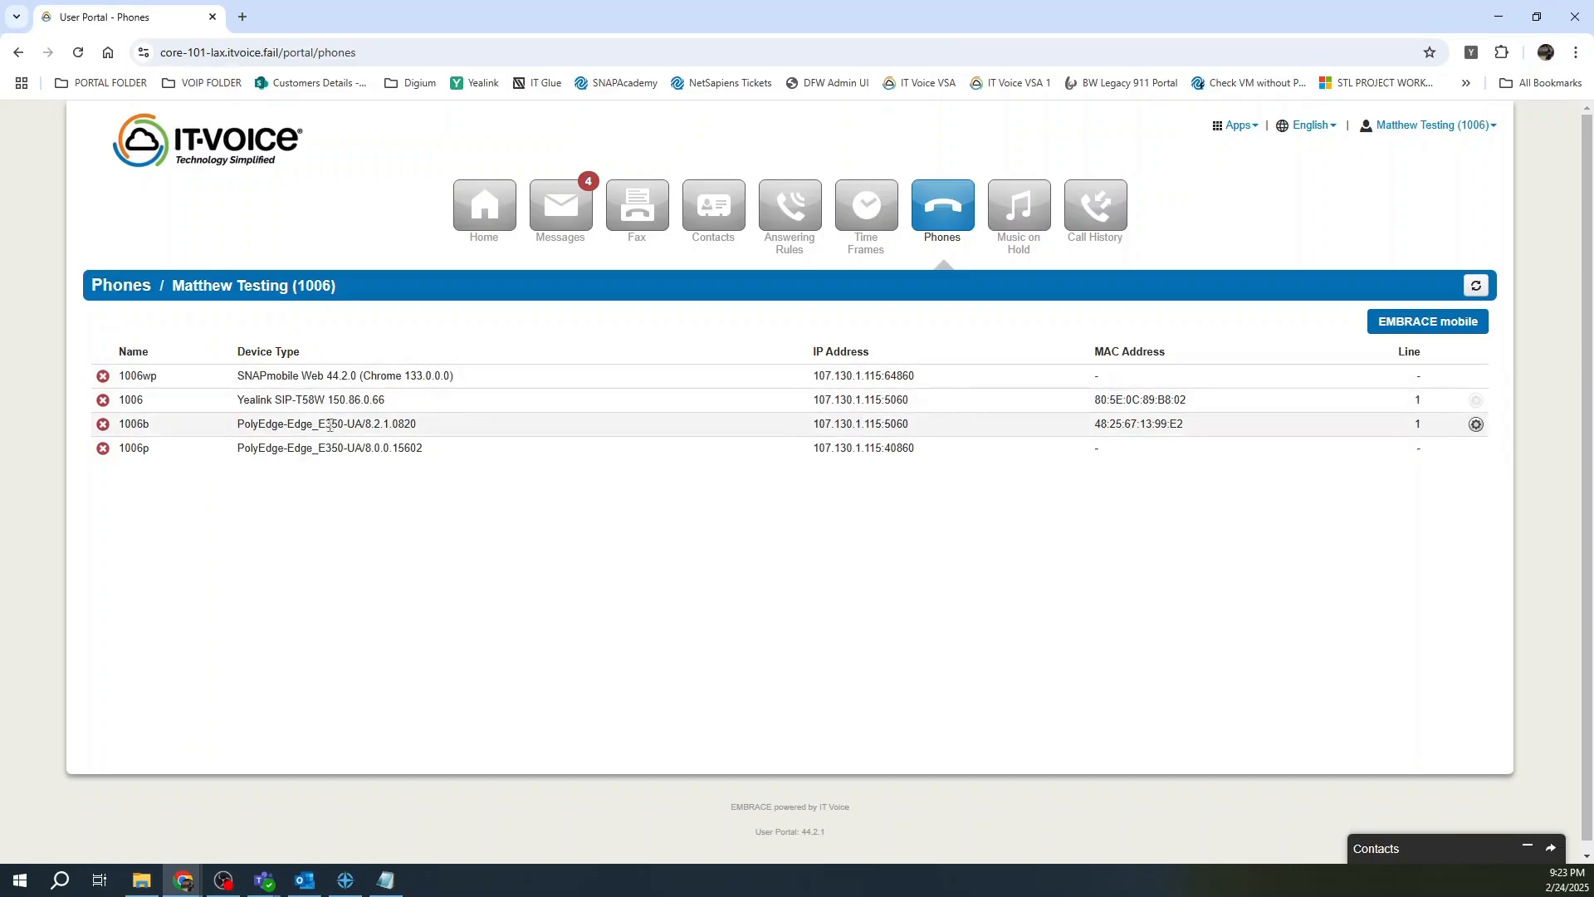
pyautogui.click(1477, 401)
# Make key 12 on the Yealink T58W an IT Voice speed dial to 1205, then save and resync.
pyautogui.click(1312, 417)
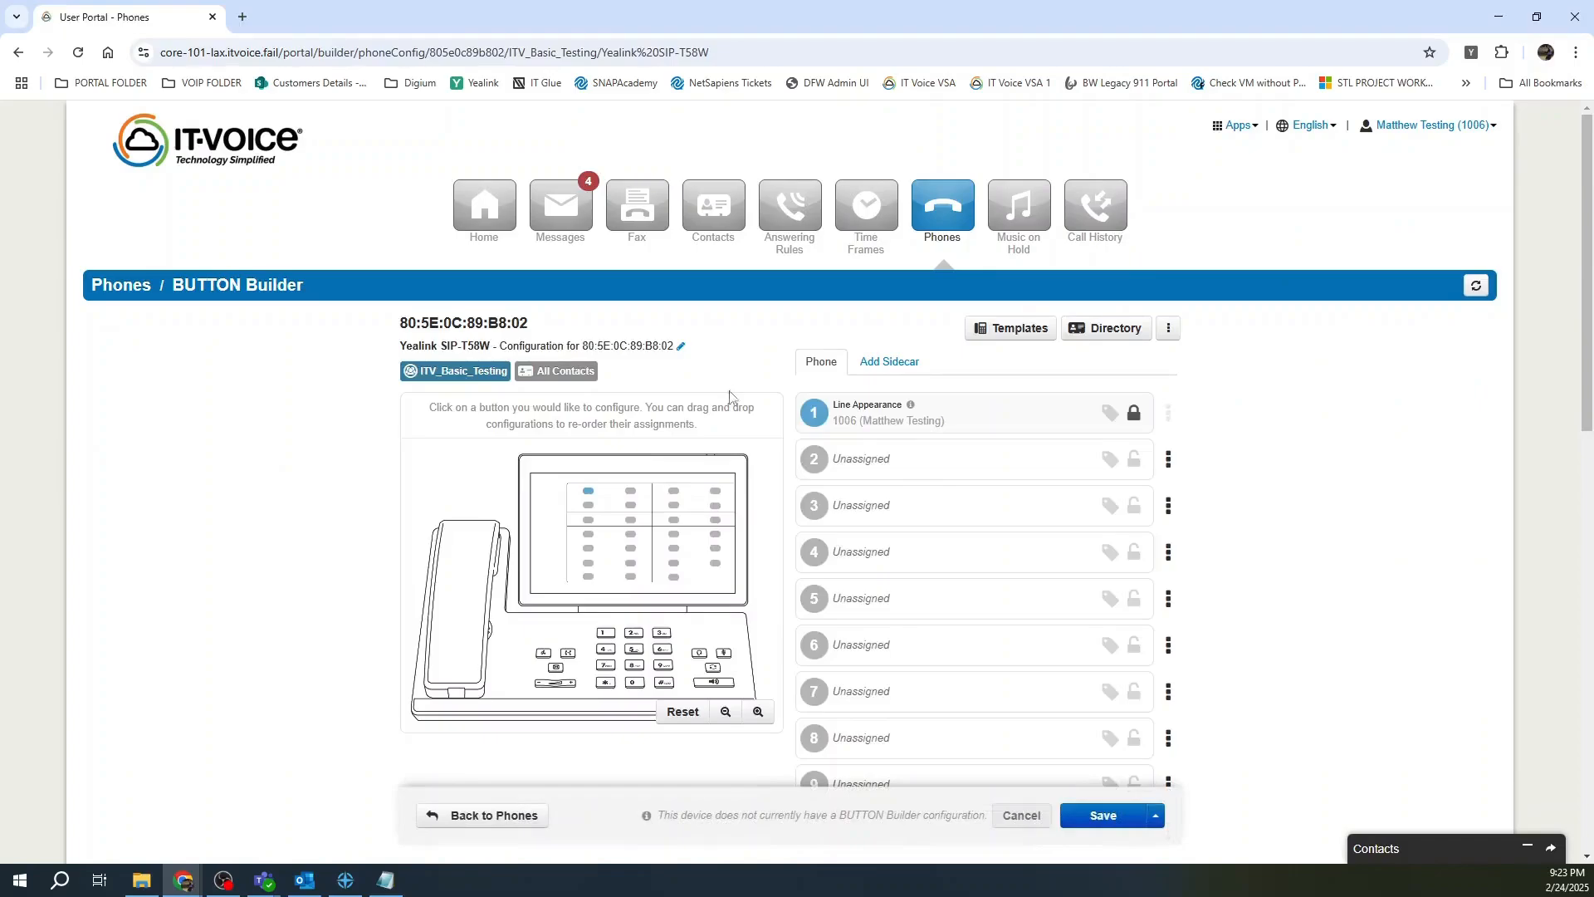
pyautogui.click(631, 551)
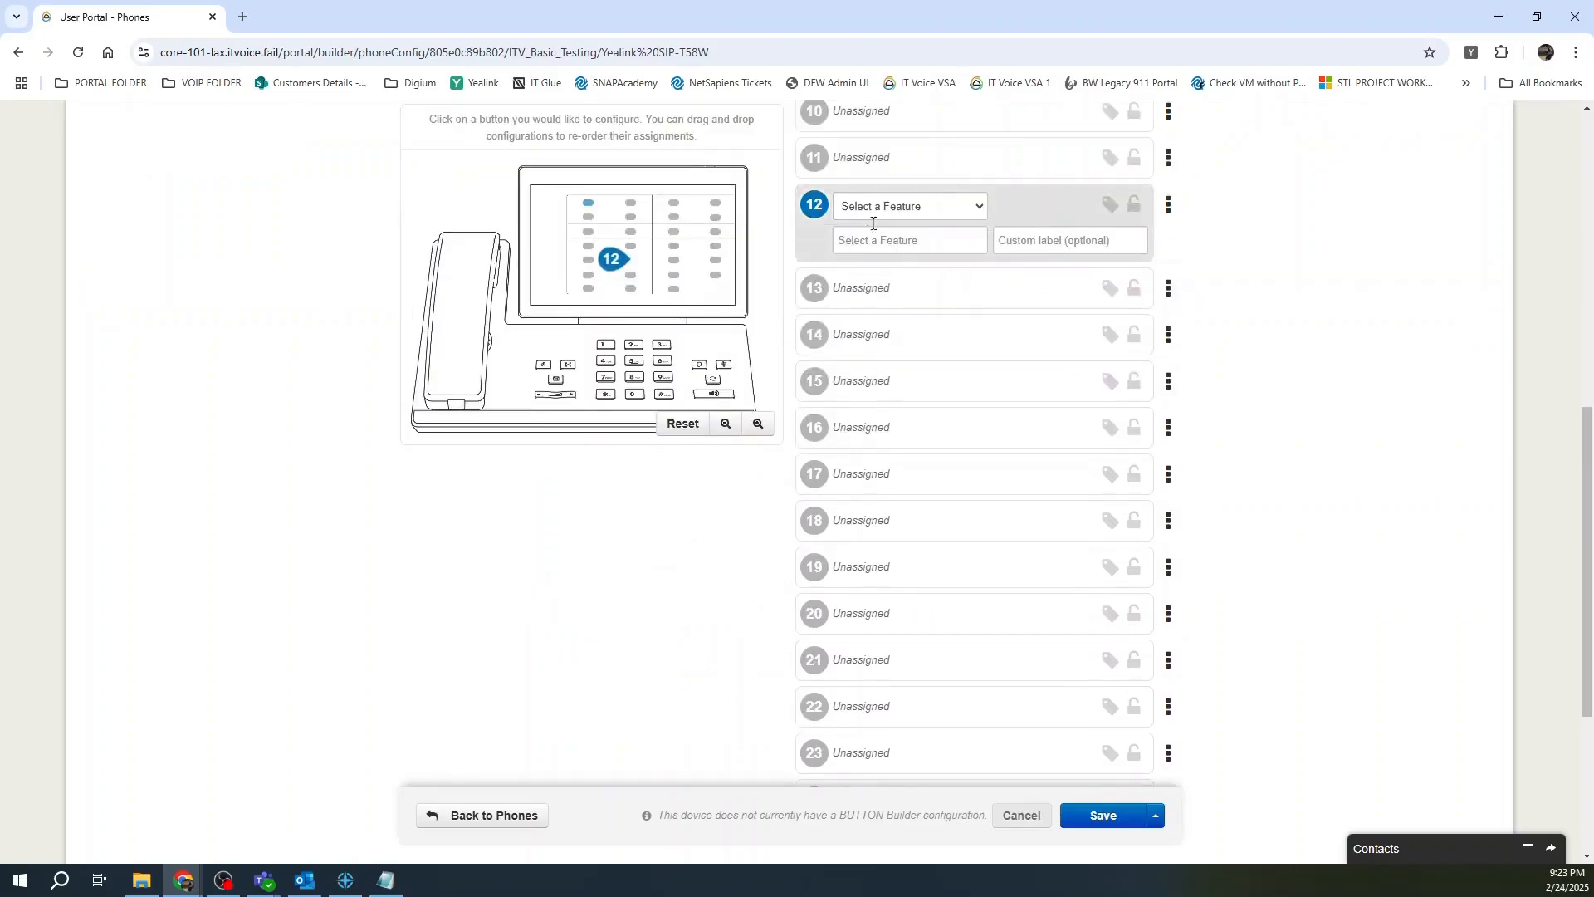
pyautogui.click(897, 208)
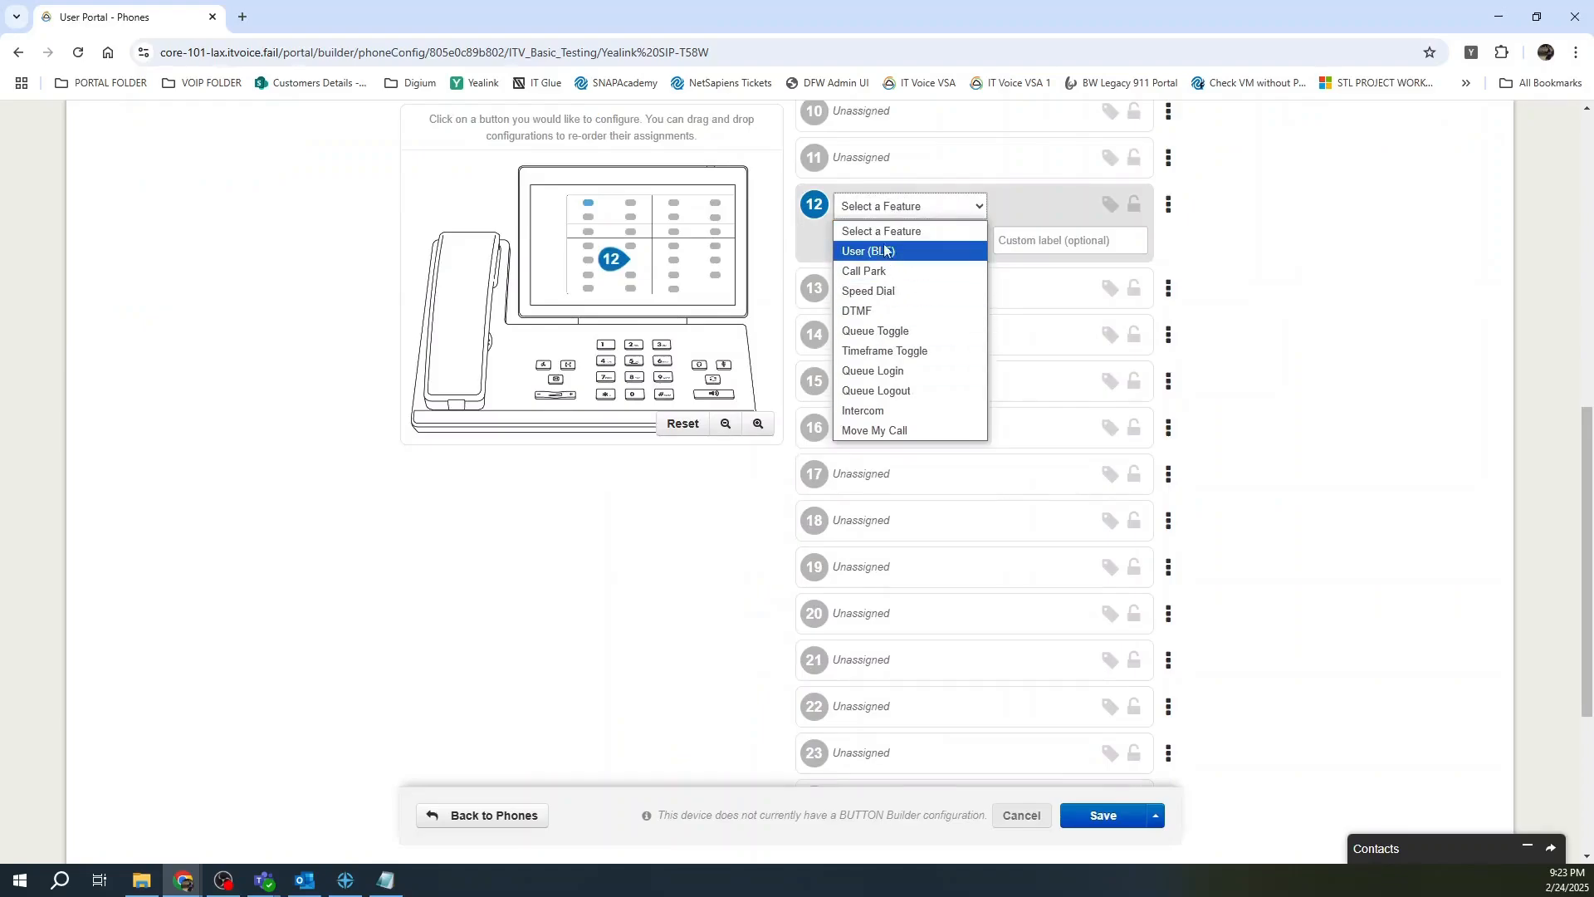
pyautogui.click(880, 292)
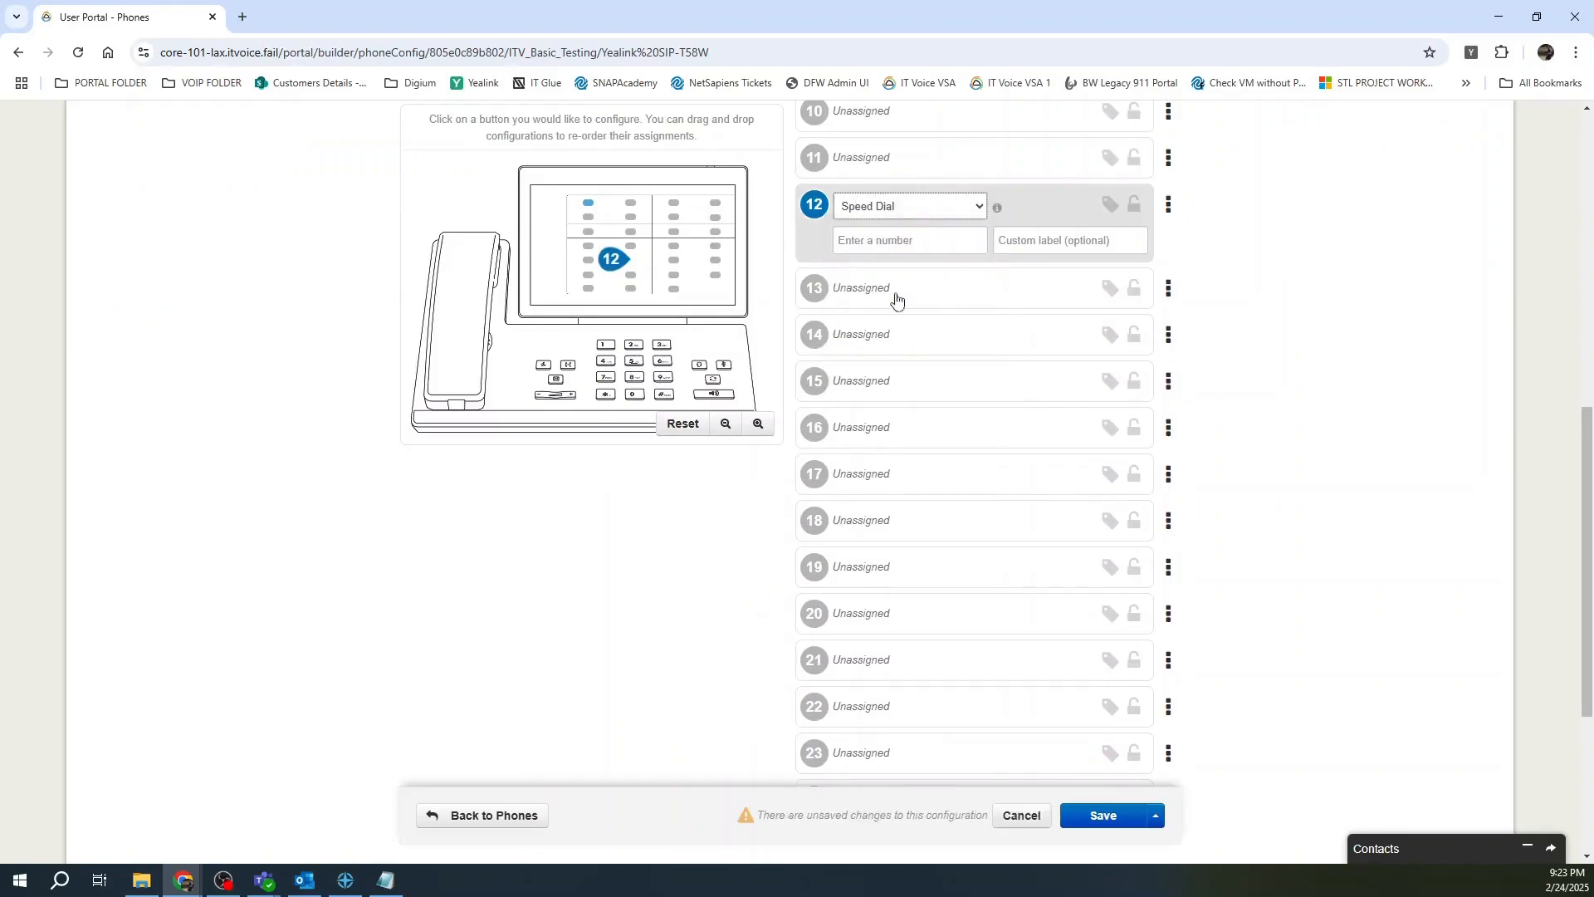
pyautogui.click(889, 237)
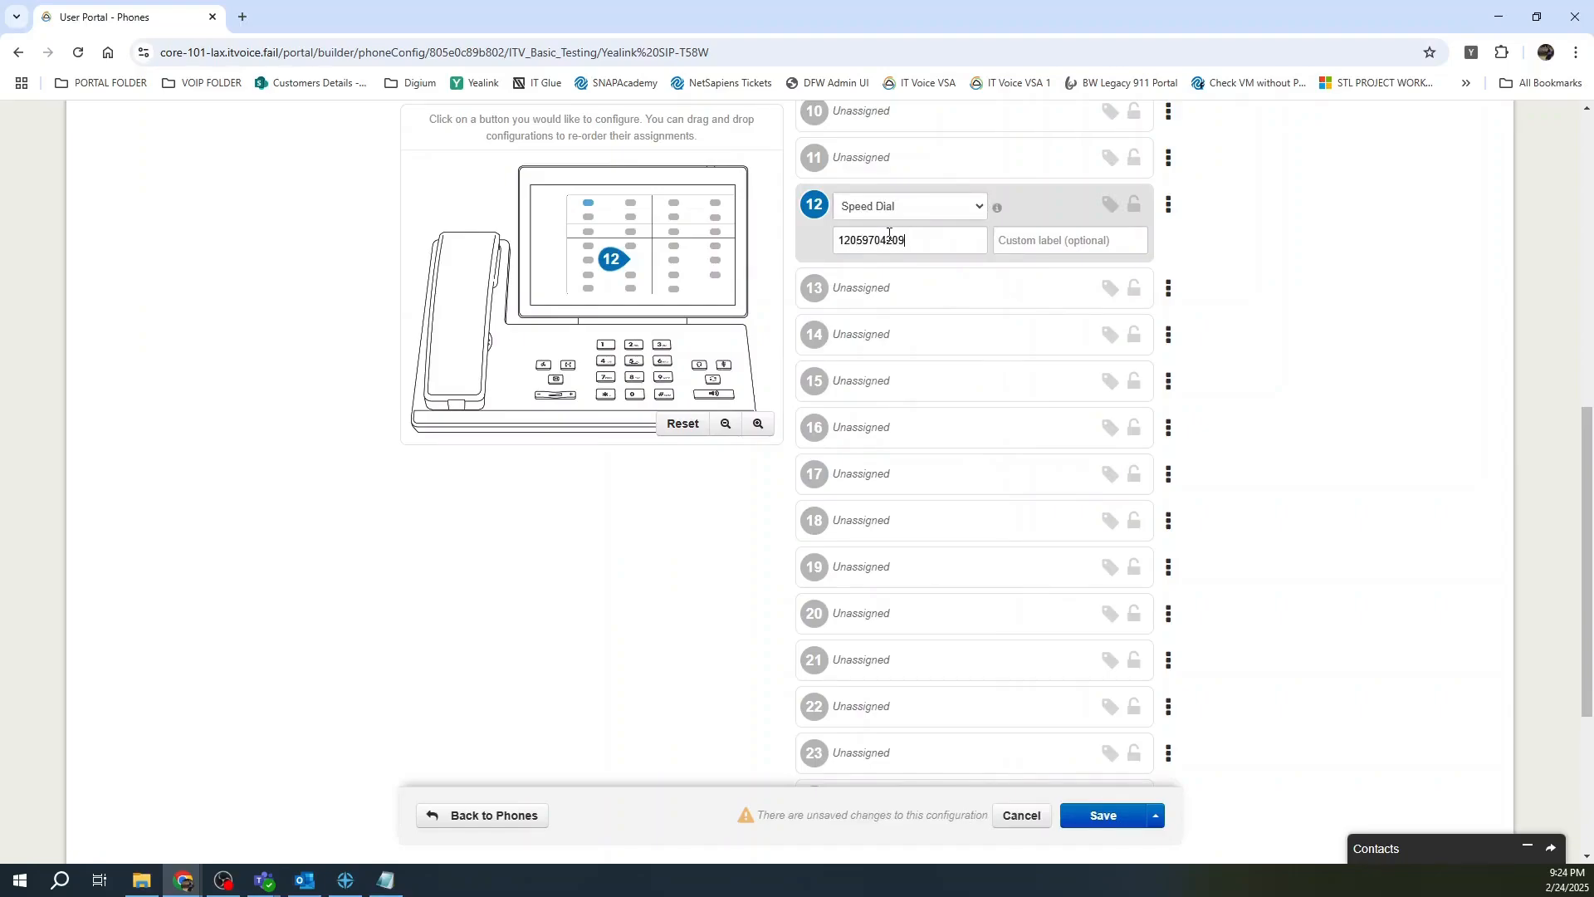
pyautogui.write('IT Voice')
pyautogui.click(1157, 817)
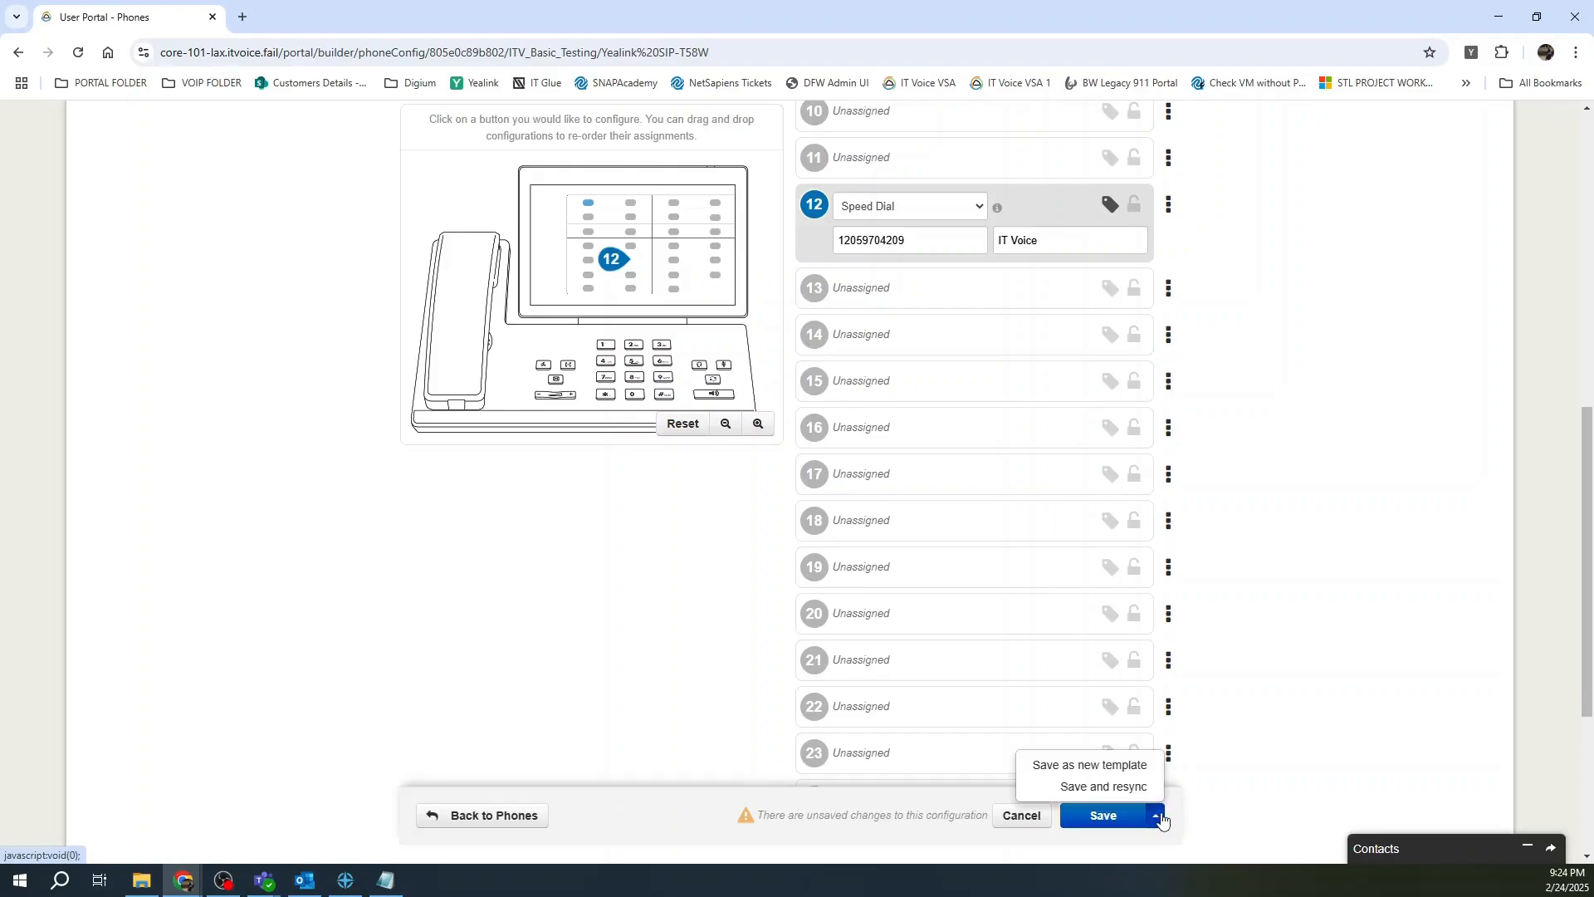
pyautogui.click(1105, 788)
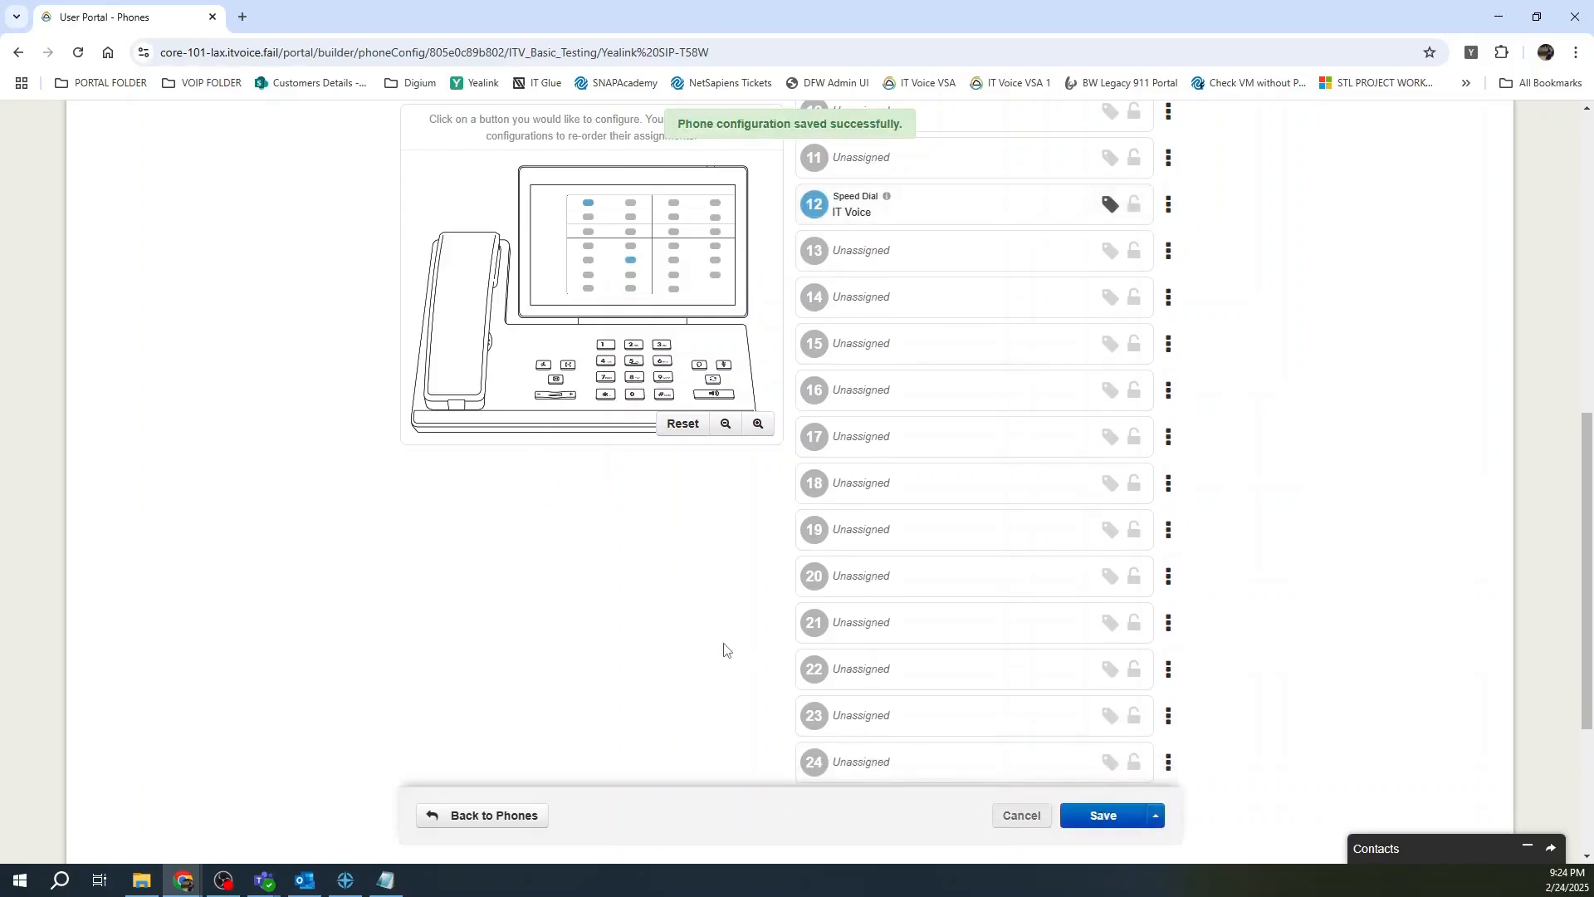
pyautogui.scroll(2, 724, 649)
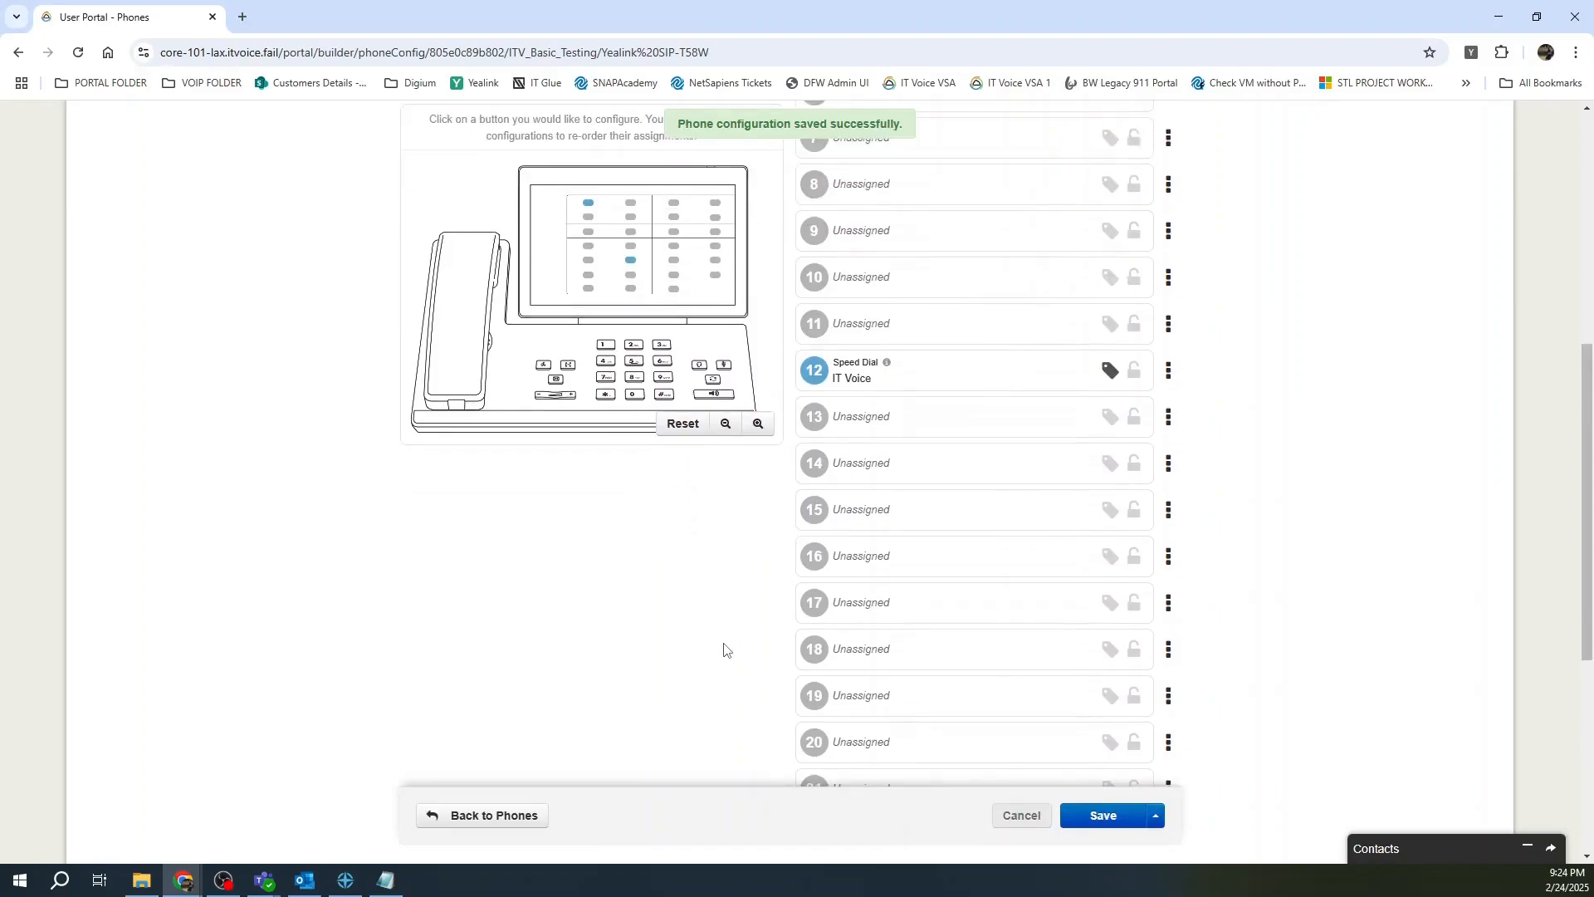
pyautogui.scroll(4, 1345, 507)
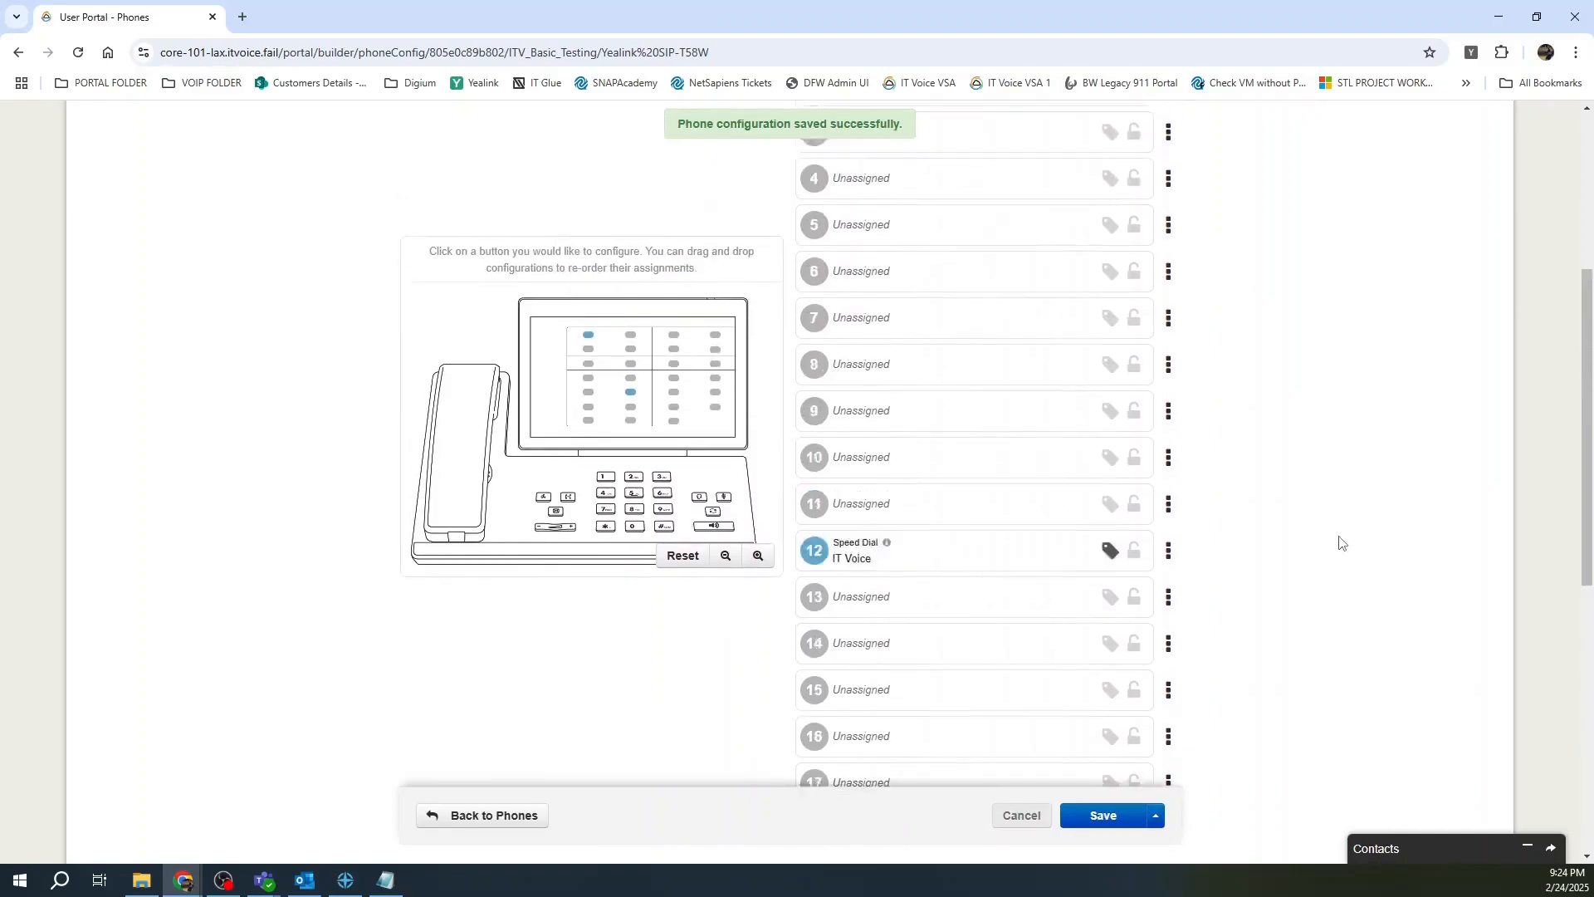
# Make key 3 a speed dial to 1205 labelled Test Line, then save and resync.
pyautogui.click(879, 282)
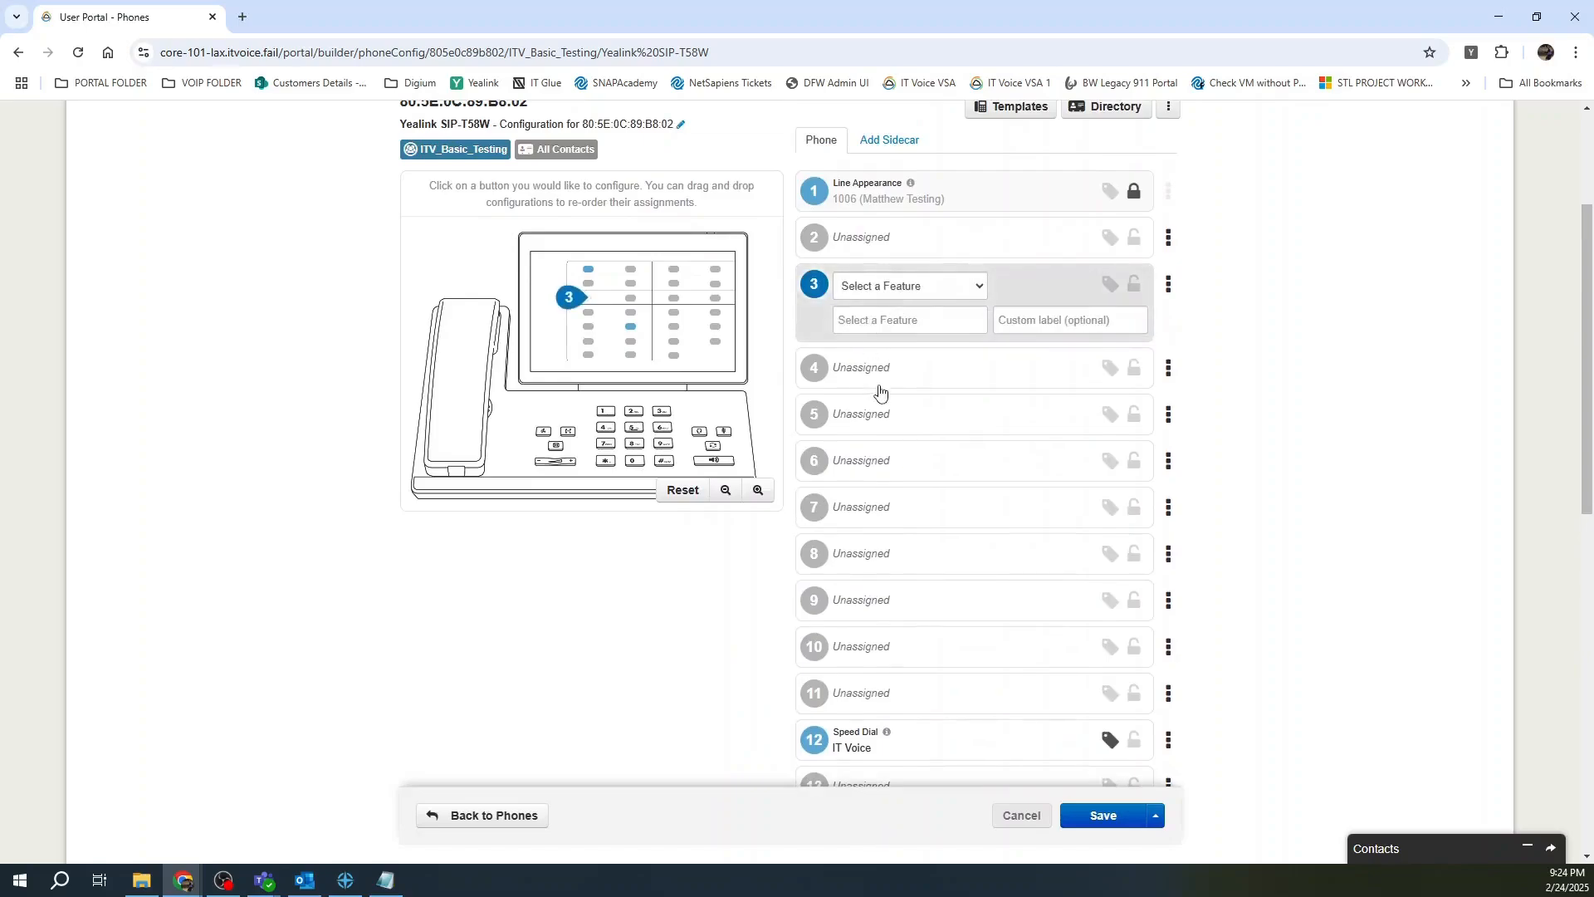
pyautogui.click(940, 289)
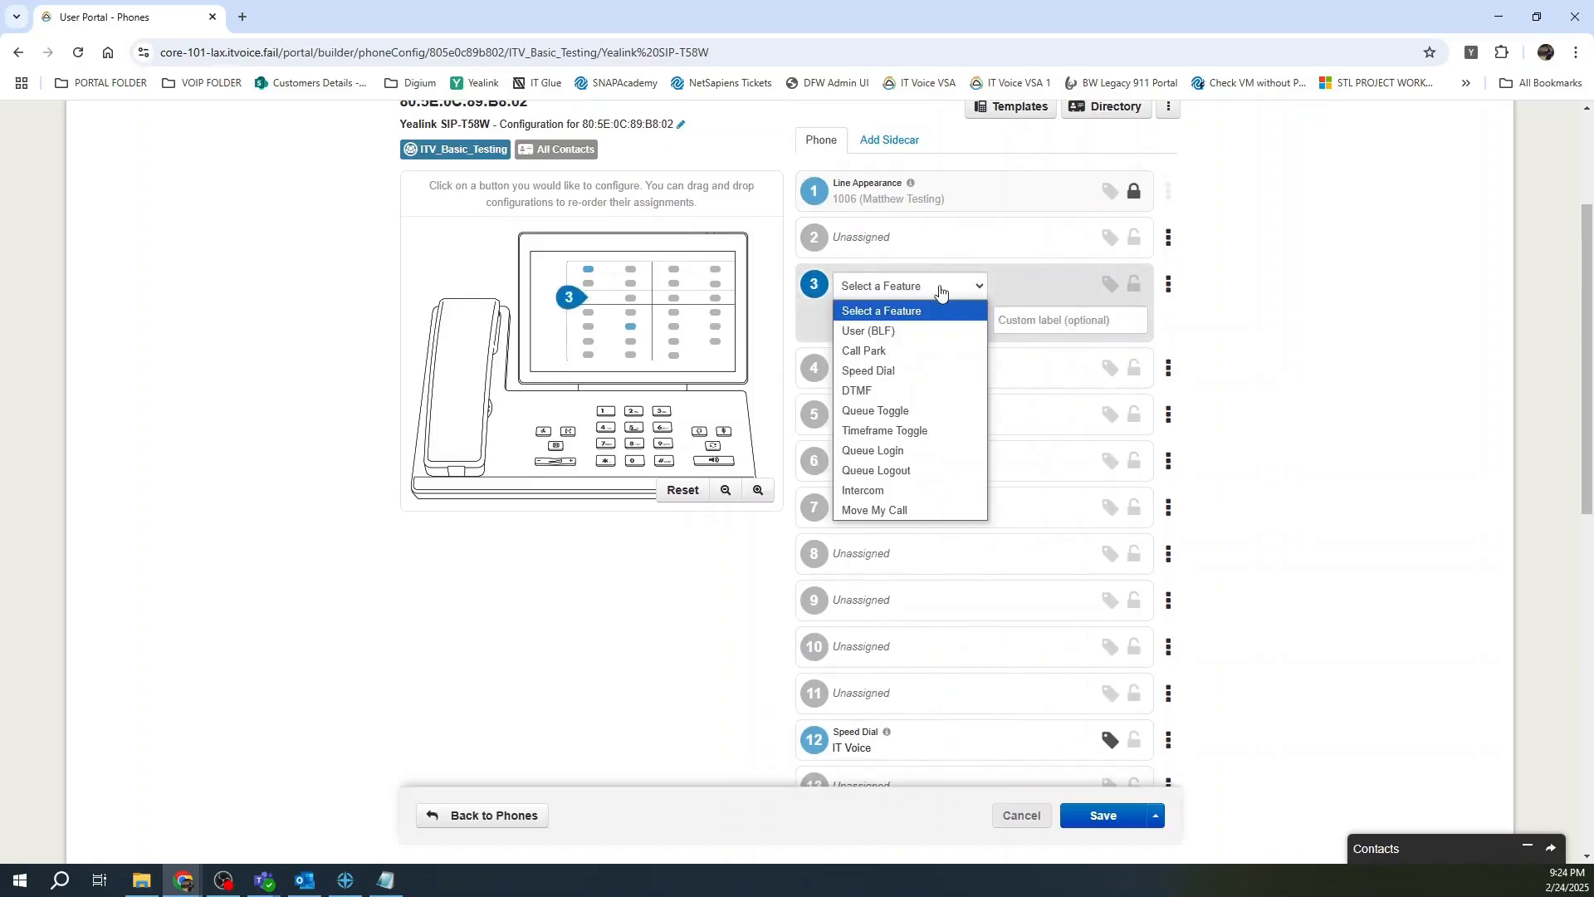
pyautogui.click(896, 370)
pyautogui.click(897, 324)
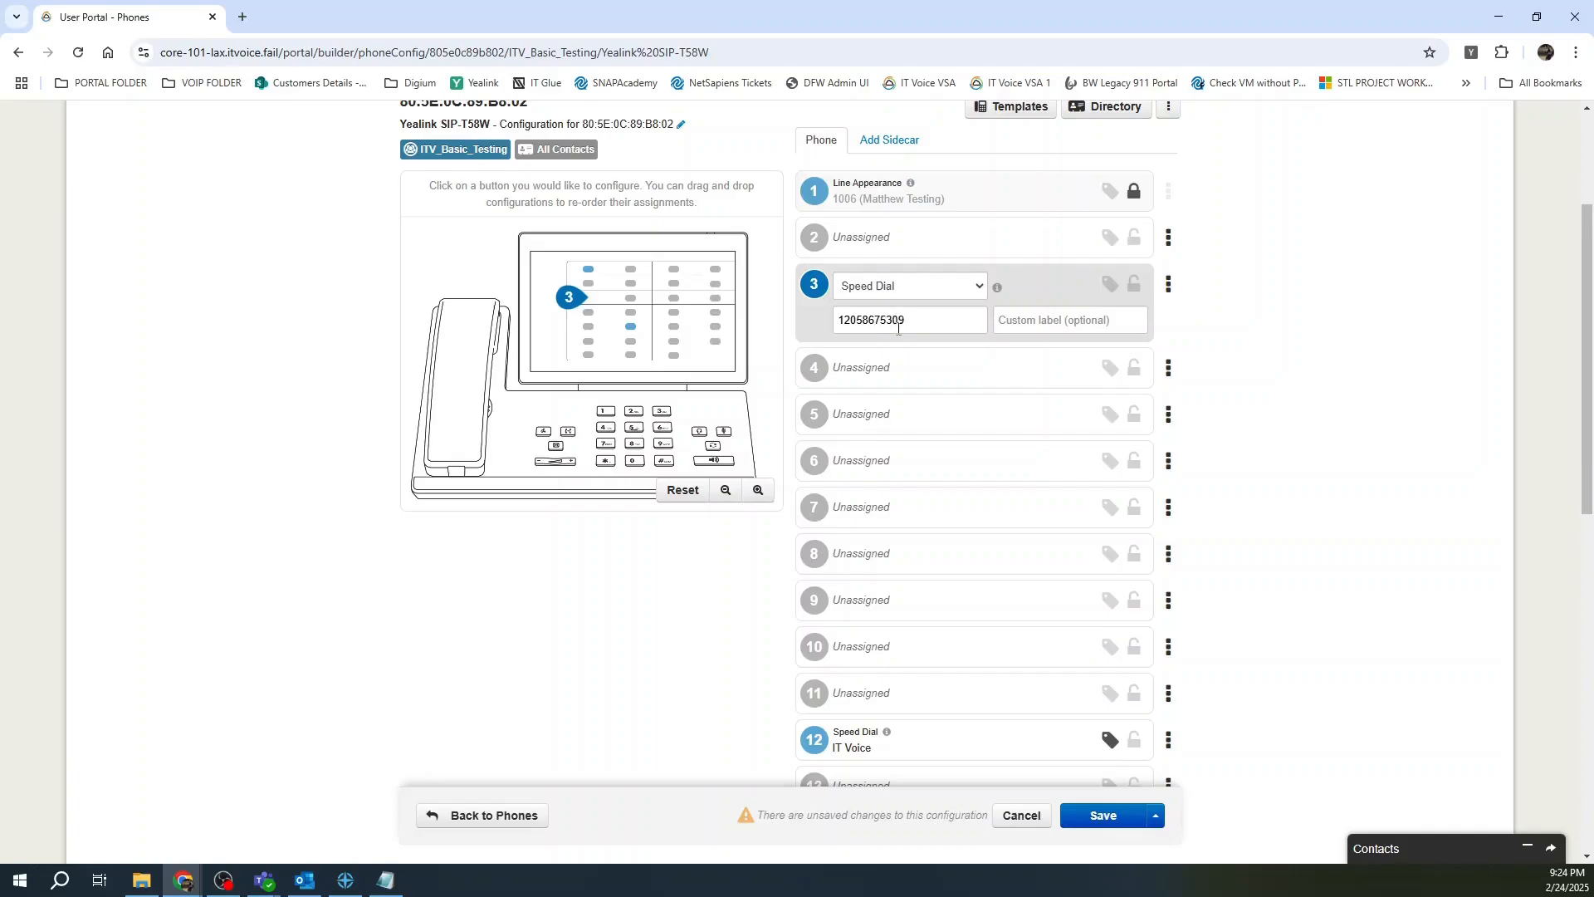
pyautogui.click(1047, 320)
pyautogui.write('Test Line')
pyautogui.click(1156, 820)
pyautogui.click(1103, 787)
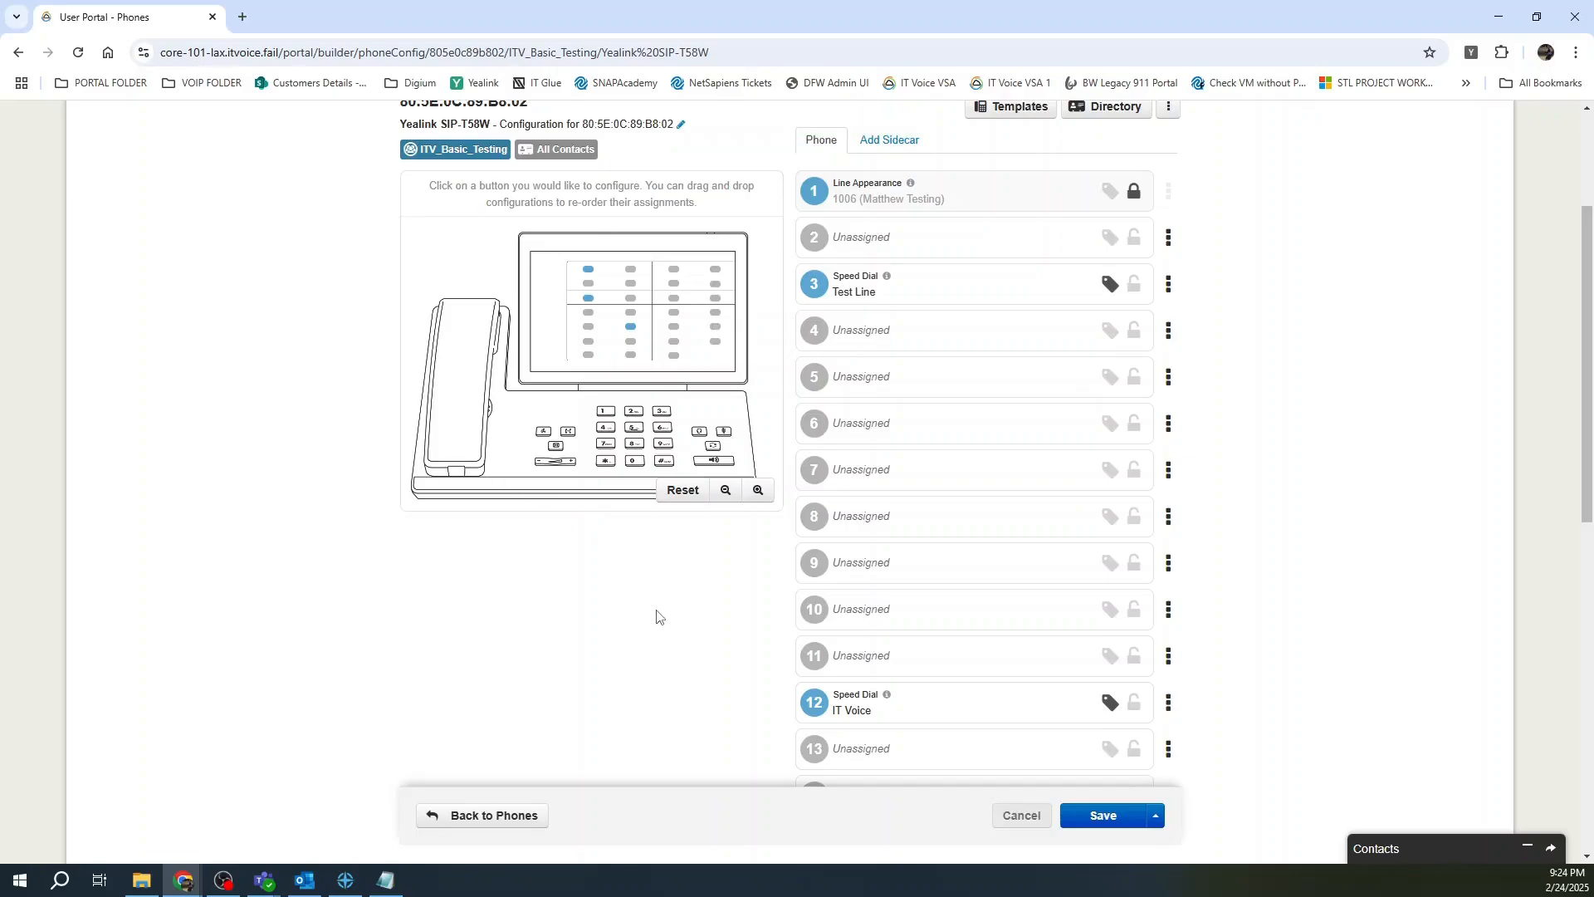
pyautogui.scroll(1, 1372, 579)
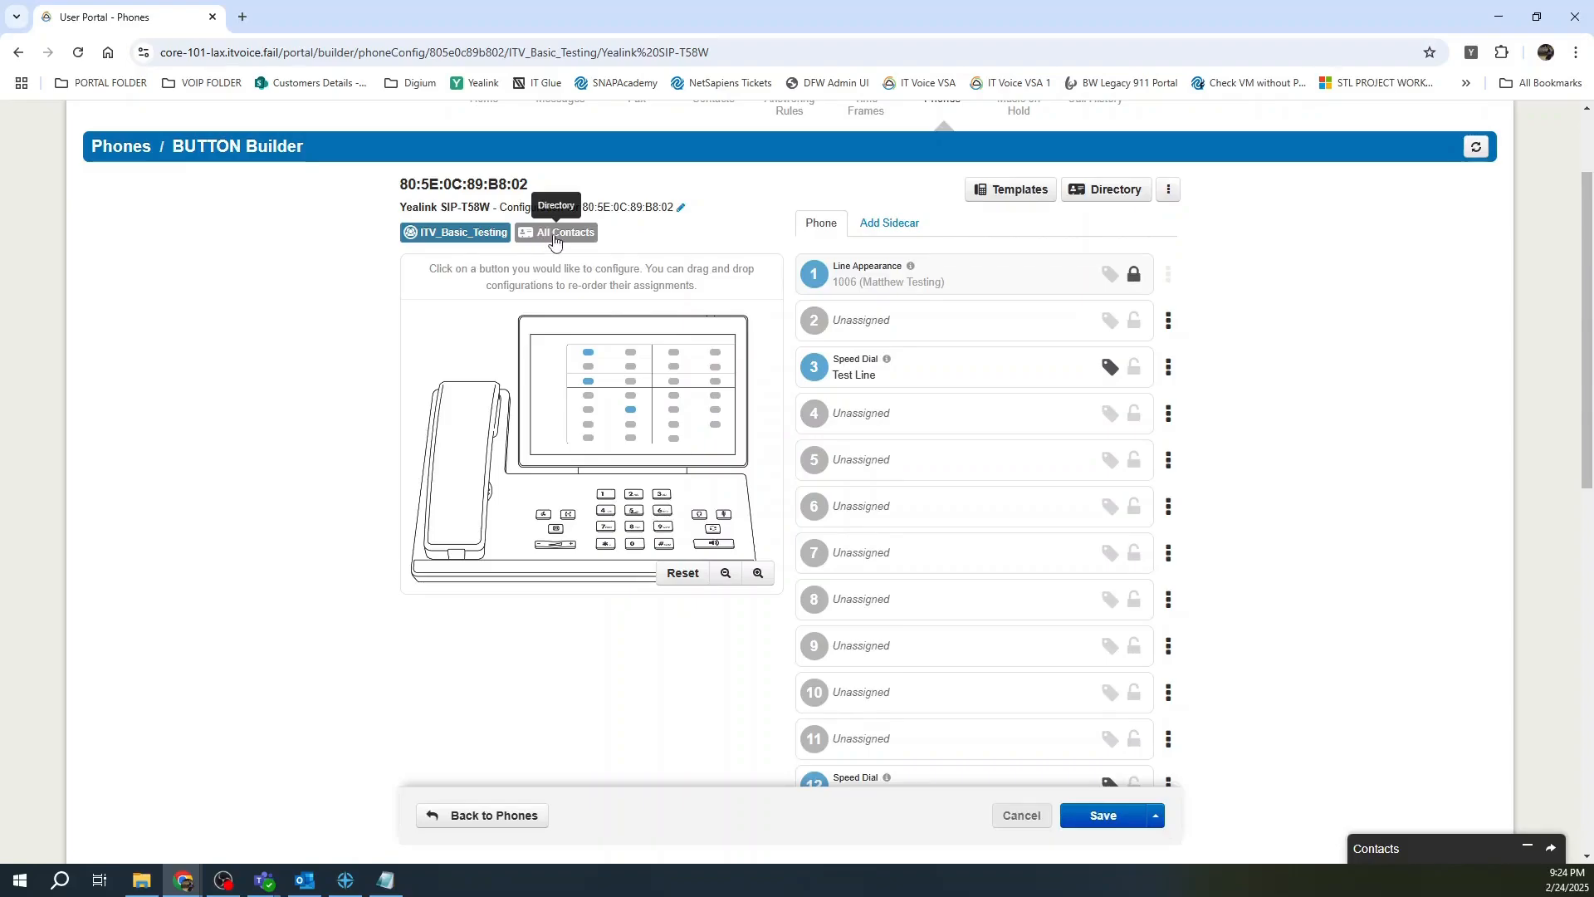
# In the All Contacts directory, hide extension 1002, then save and resync the phone.
pyautogui.click(555, 236)
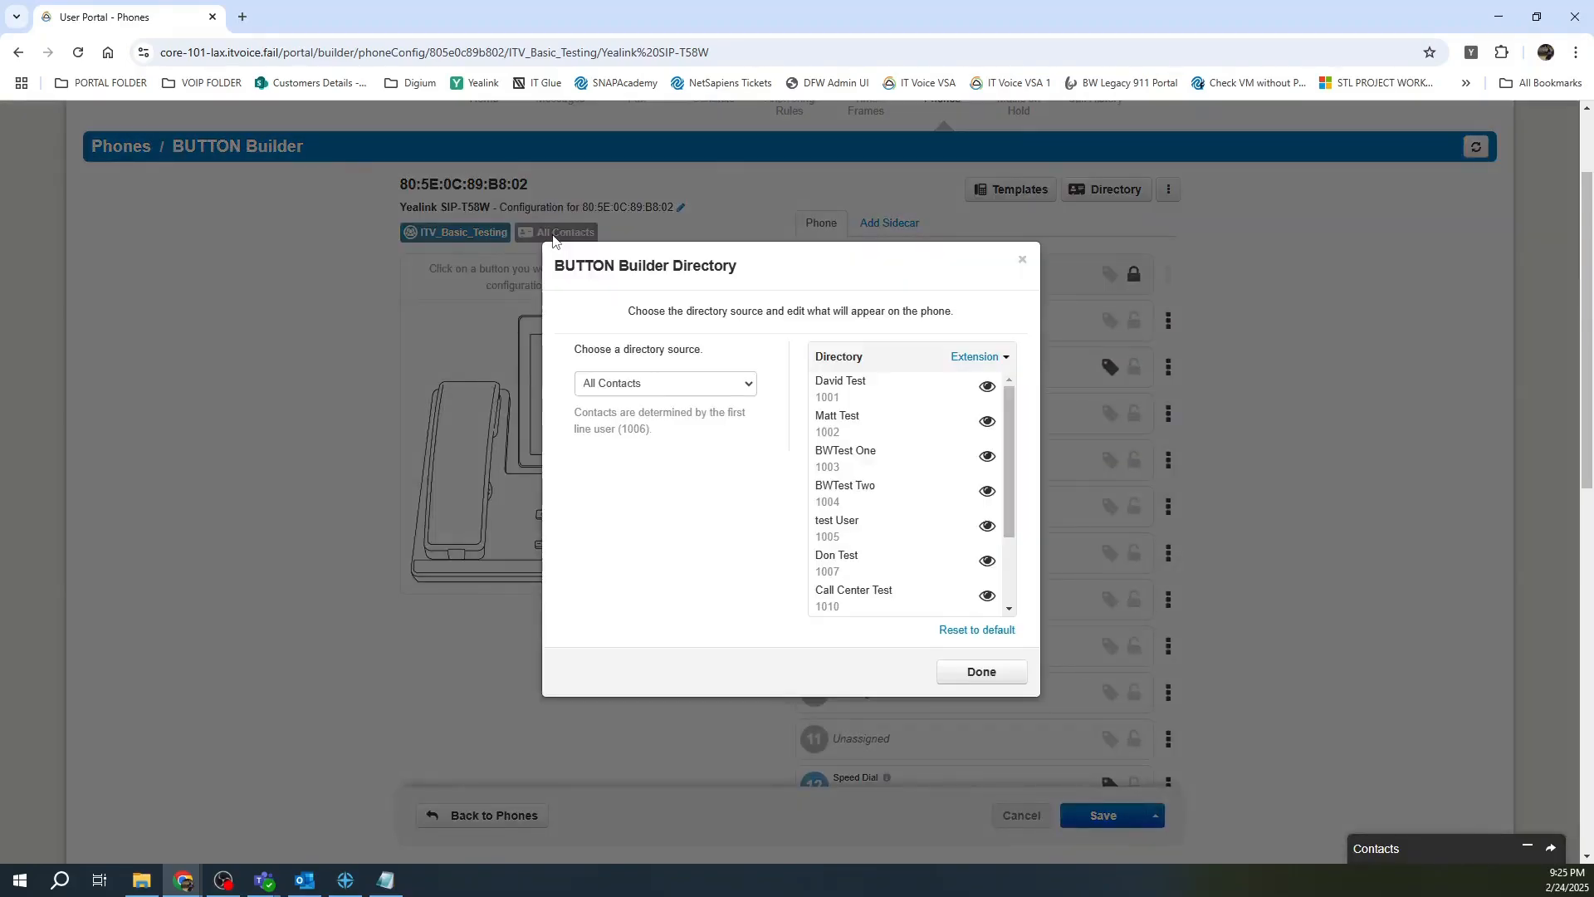
pyautogui.click(747, 382)
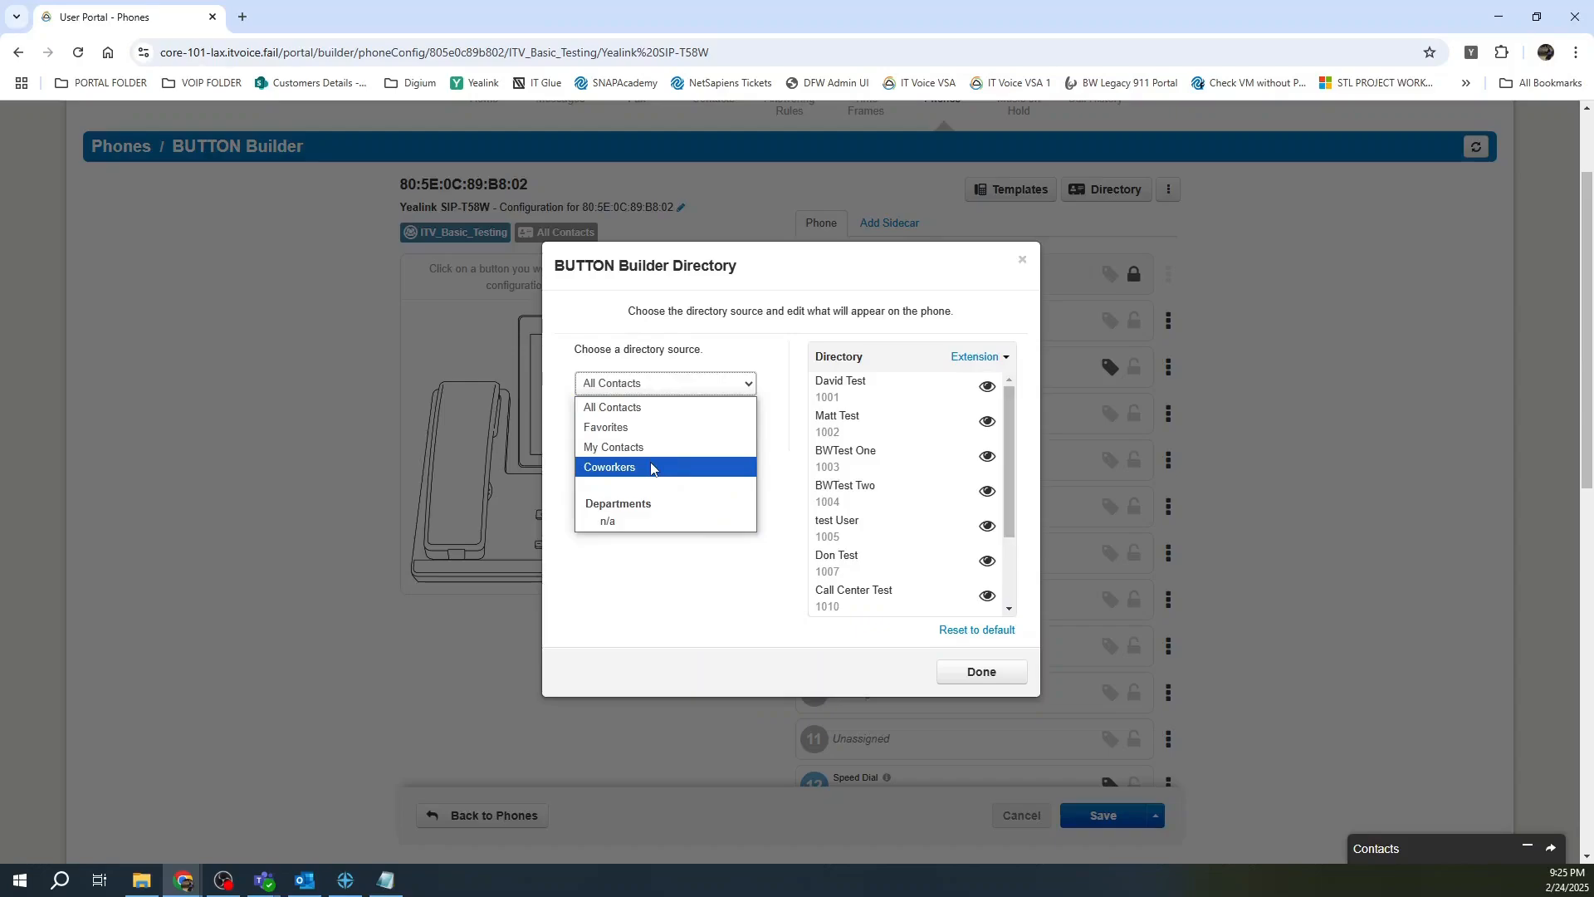
pyautogui.click(653, 408)
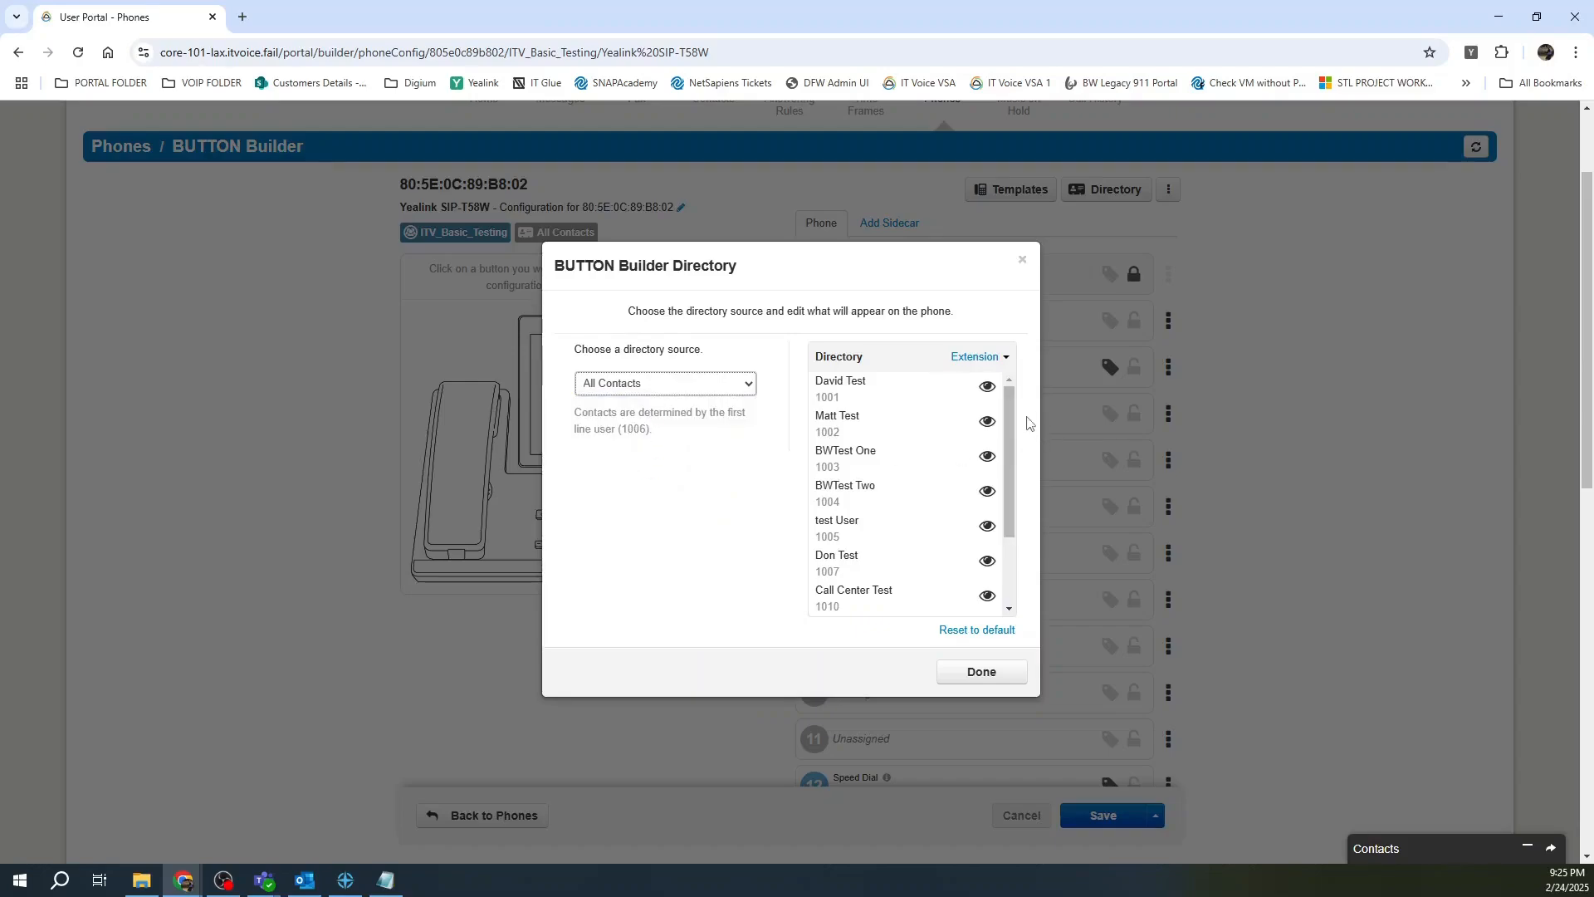
pyautogui.moveTo(1013, 391)
pyautogui.mouseDown()
pyautogui.moveTo(1014, 483)
pyautogui.moveTo(1014, 362)
pyautogui.mouseUp()
pyautogui.click(988, 423)
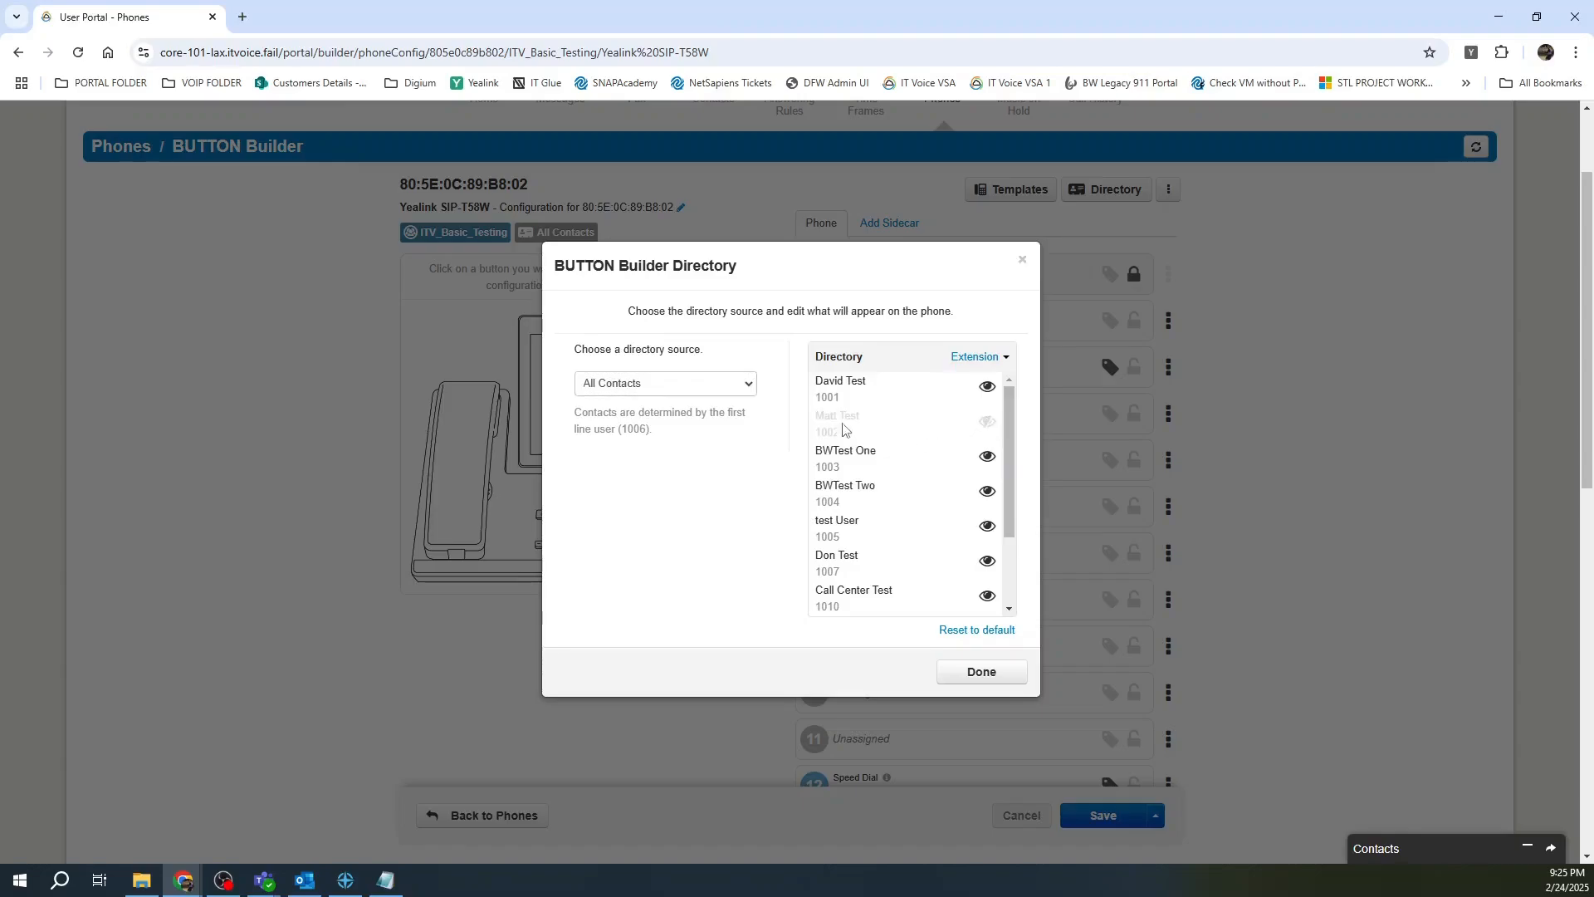
pyautogui.click(980, 673)
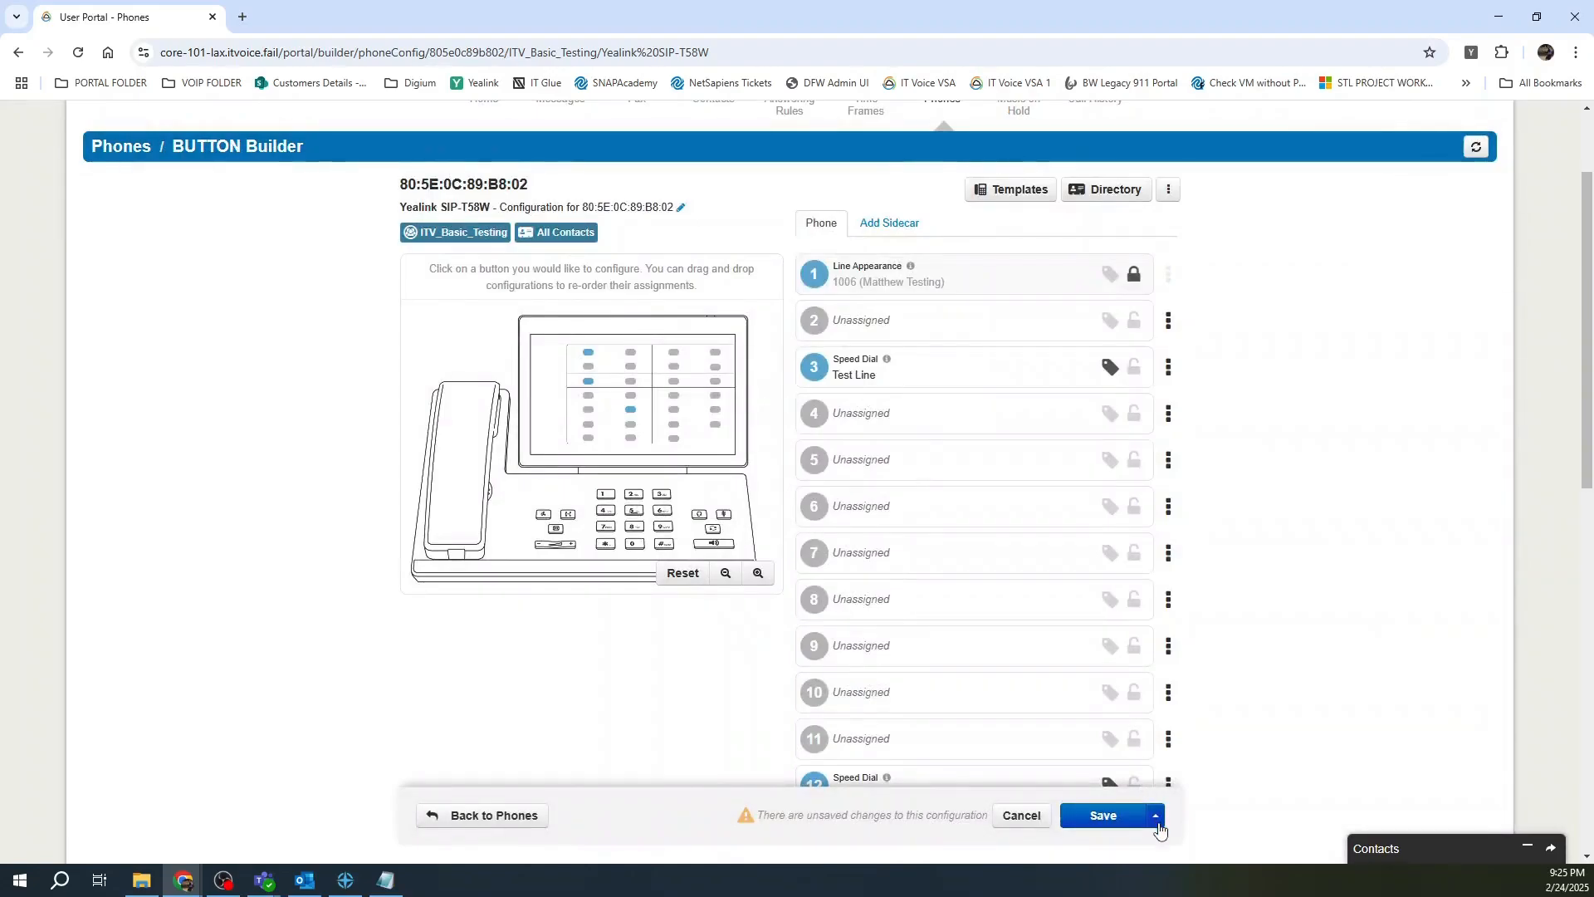
pyautogui.click(1155, 816)
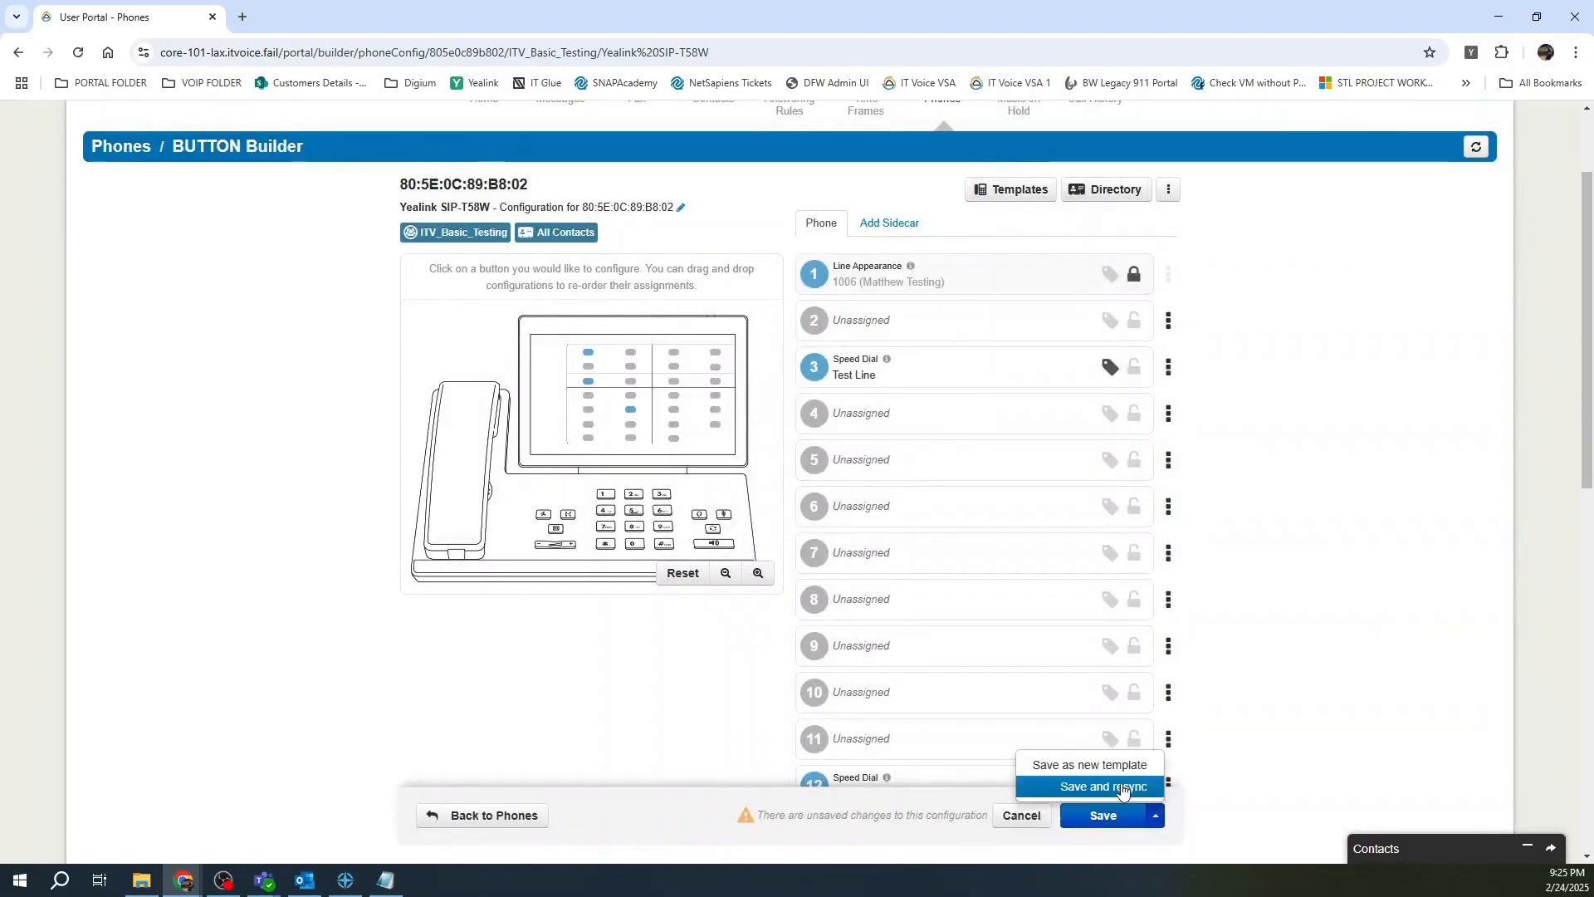
pyautogui.click(1123, 788)
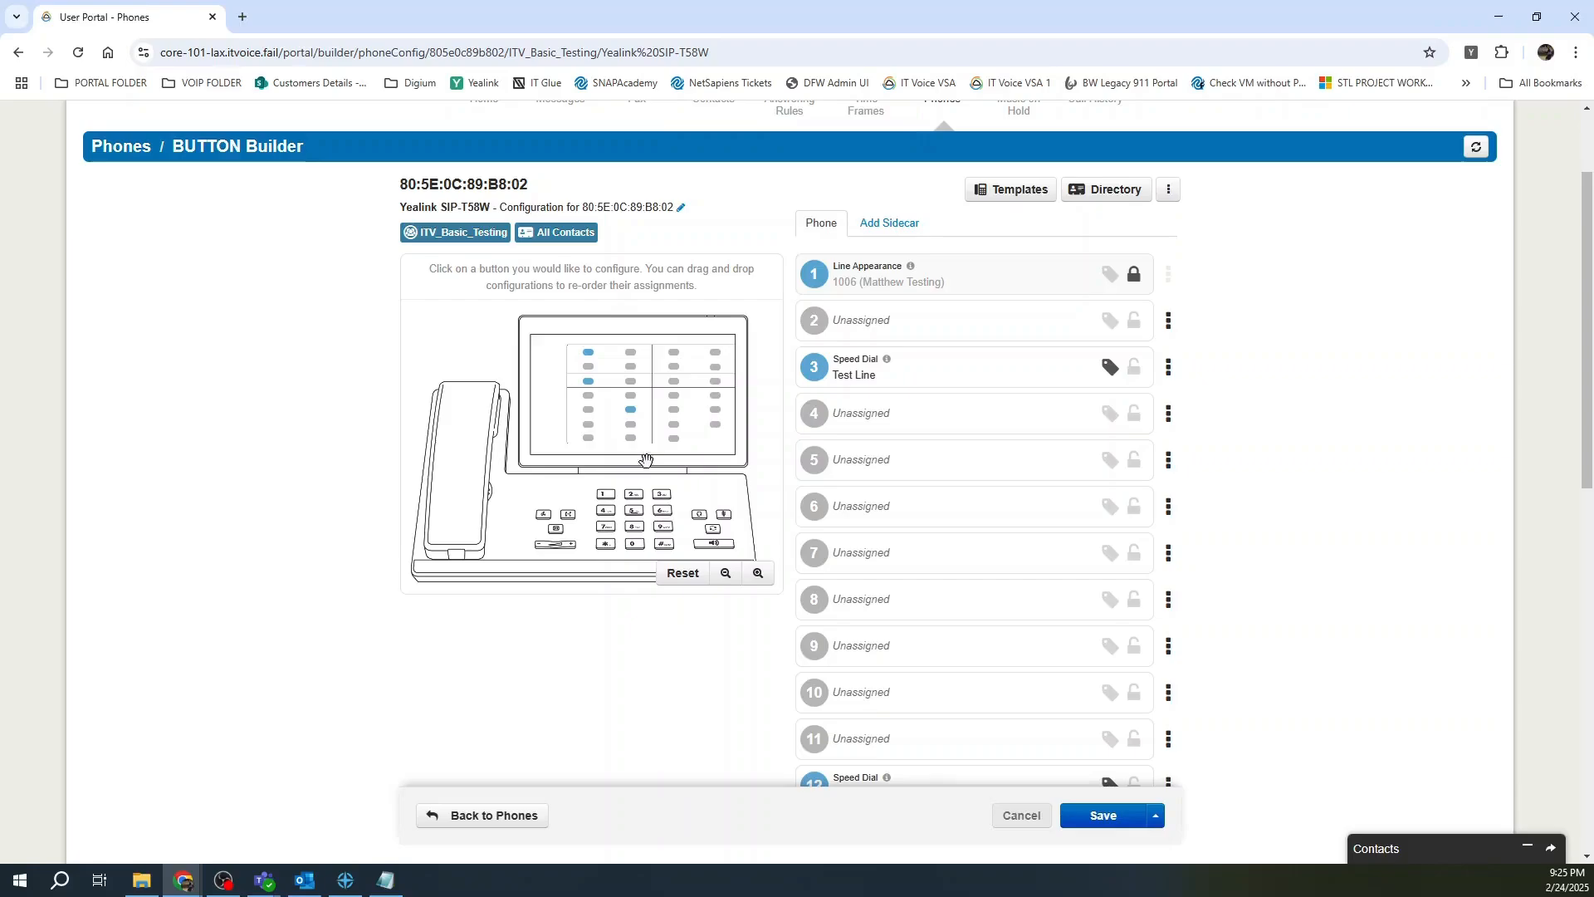
pyautogui.scroll(2, 1328, 573)
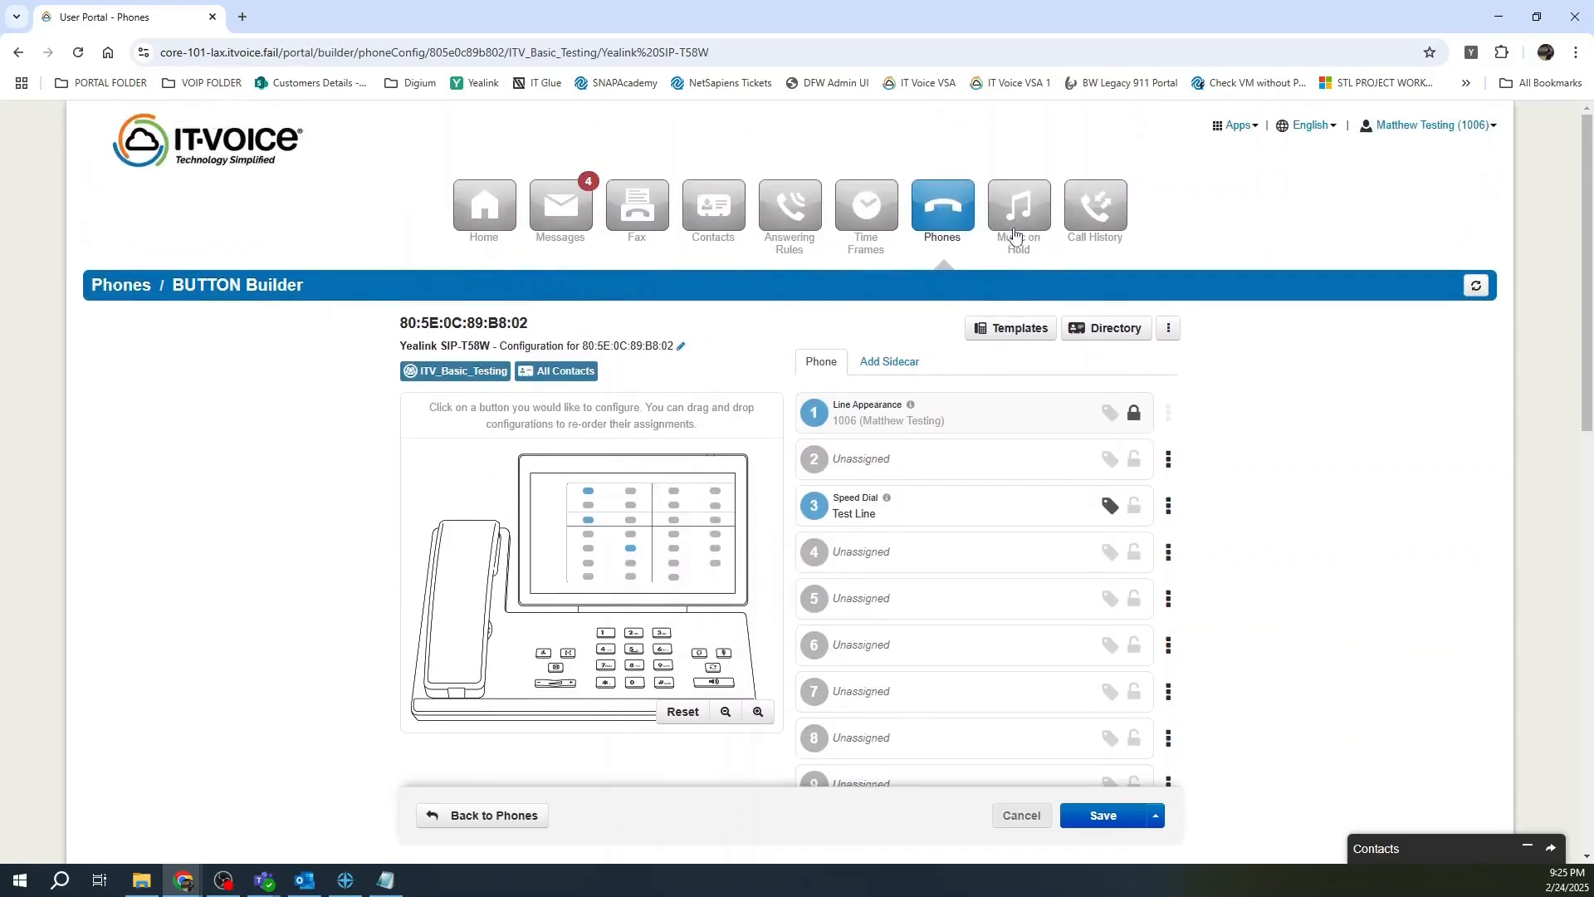
# Open Music on Hold, cancel the Add Music form without uploading, then open Call History.
pyautogui.click(1019, 208)
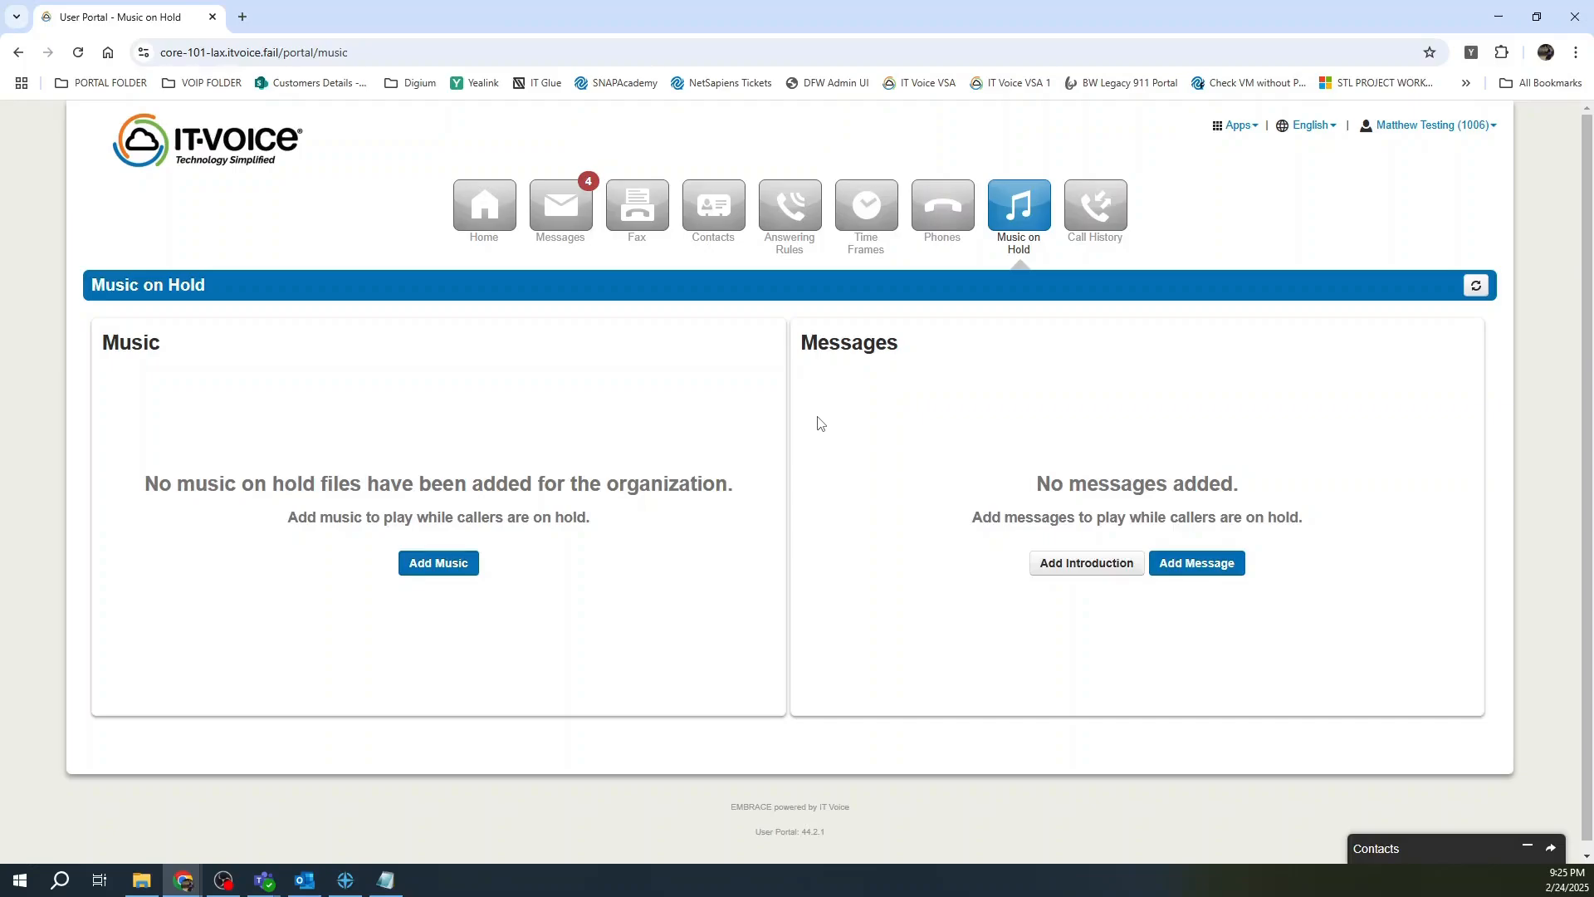
pyautogui.click(423, 571)
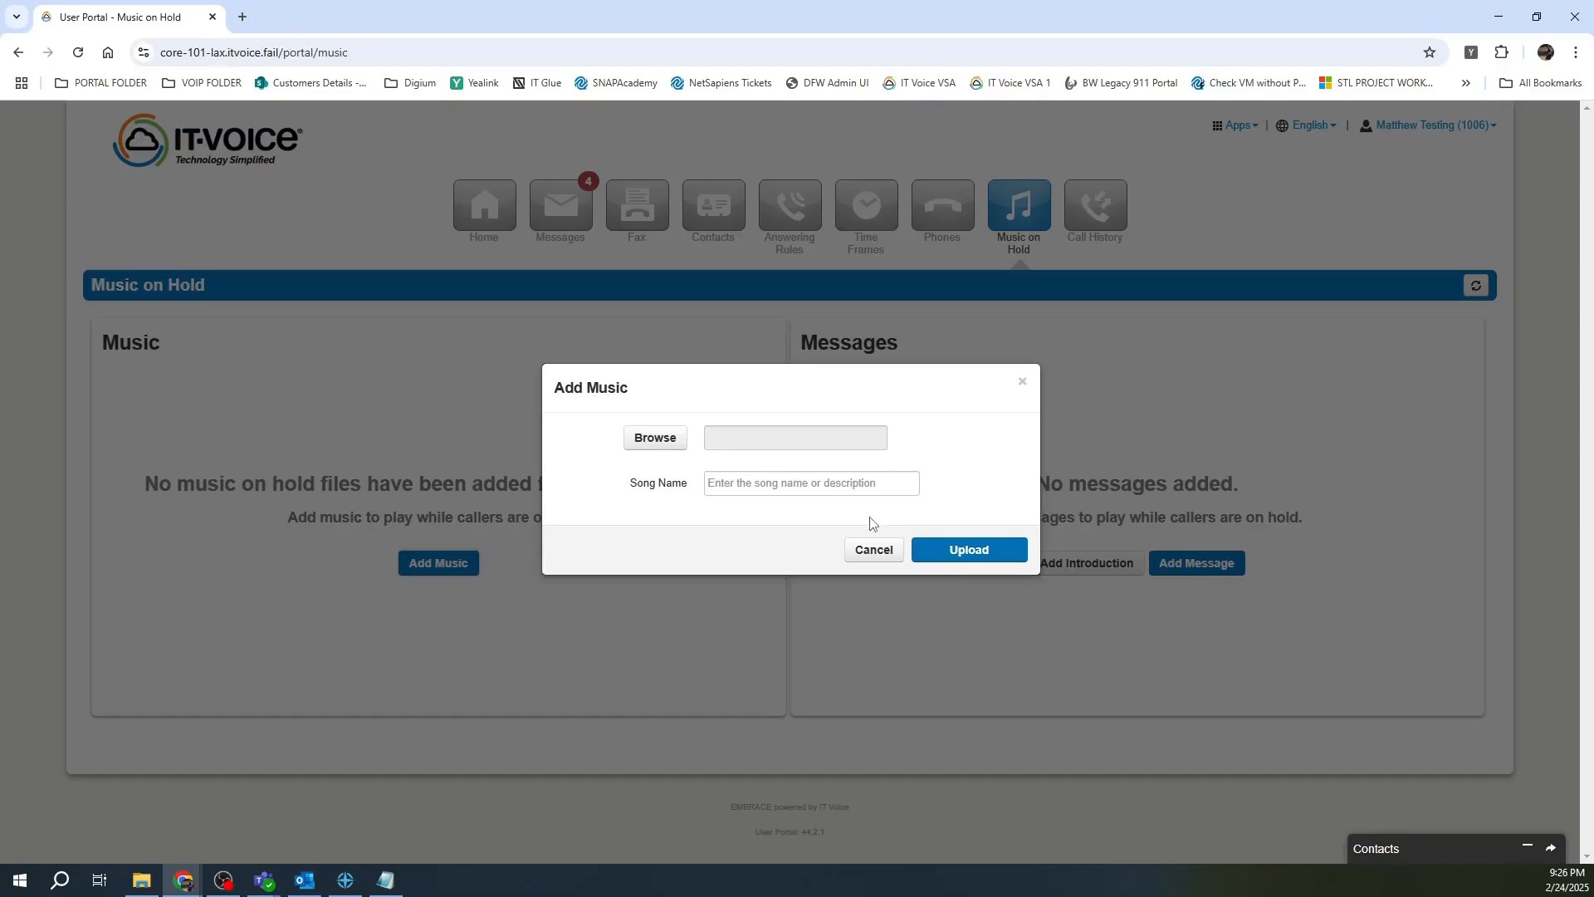
pyautogui.click(866, 549)
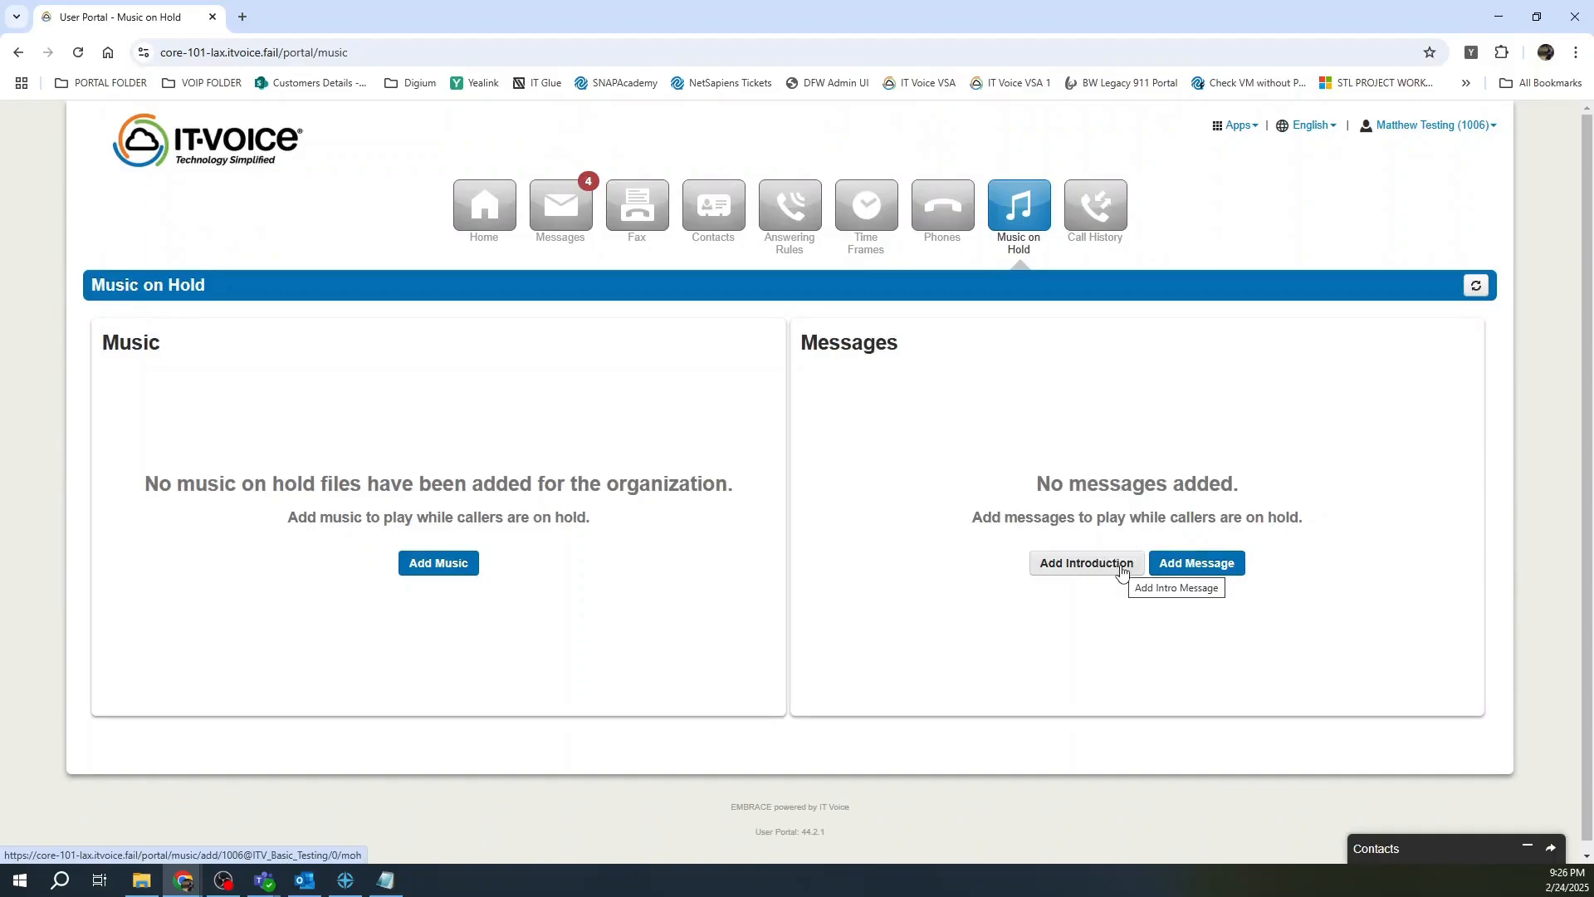
pyautogui.click(1091, 214)
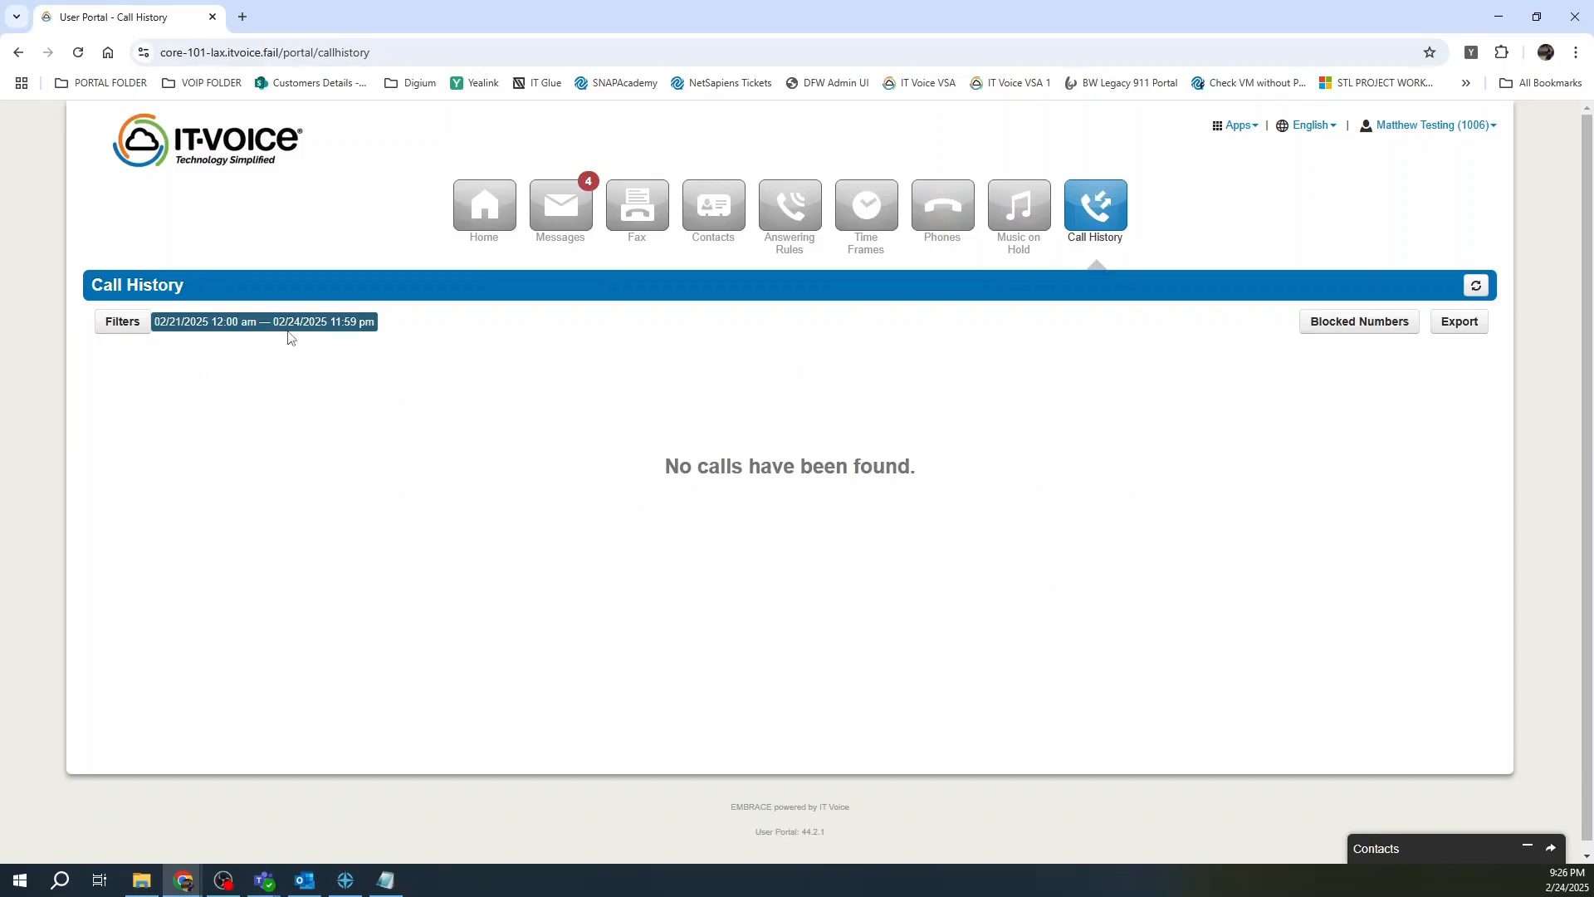
# Filter call history from 02/01/2025, leaving the call type unchanged.
pyautogui.click(123, 319)
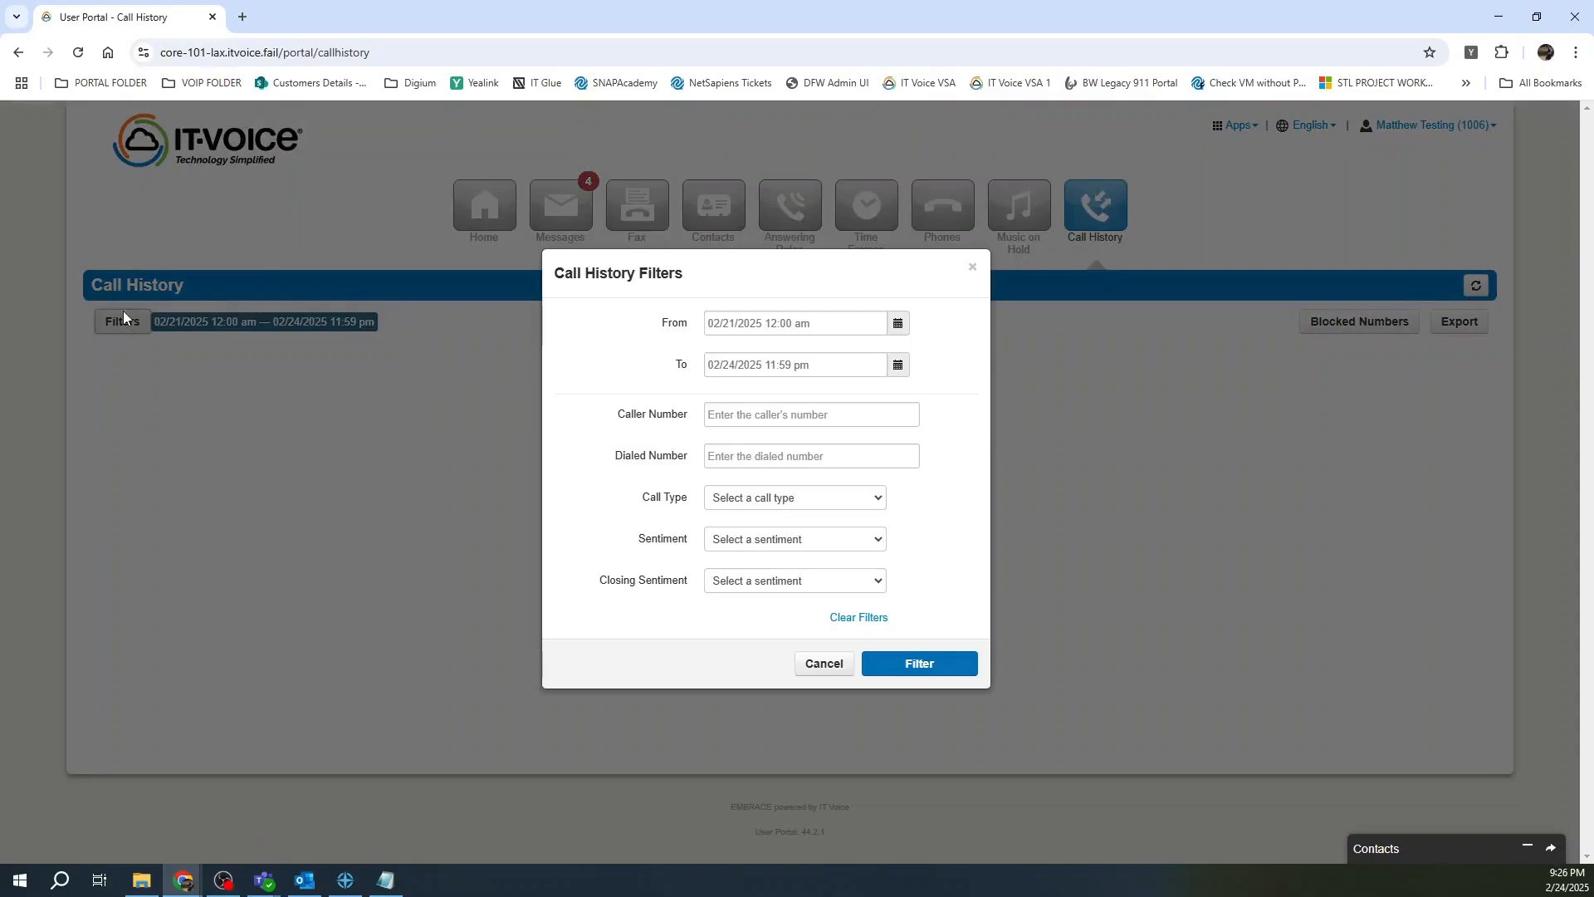
pyautogui.click(898, 325)
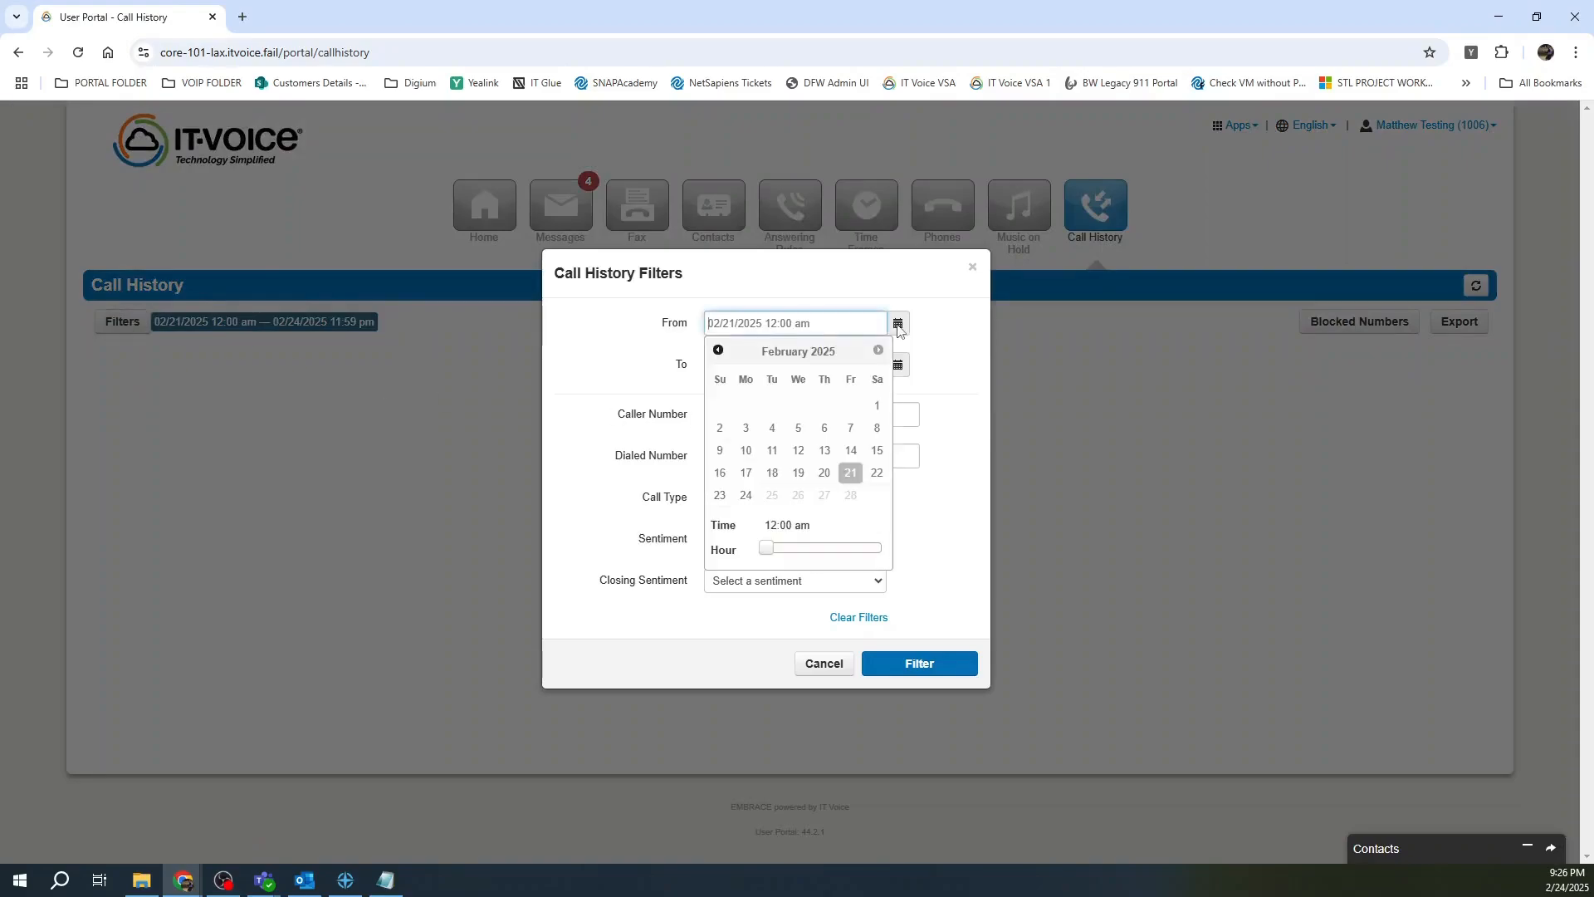
pyautogui.click(877, 409)
pyautogui.click(606, 335)
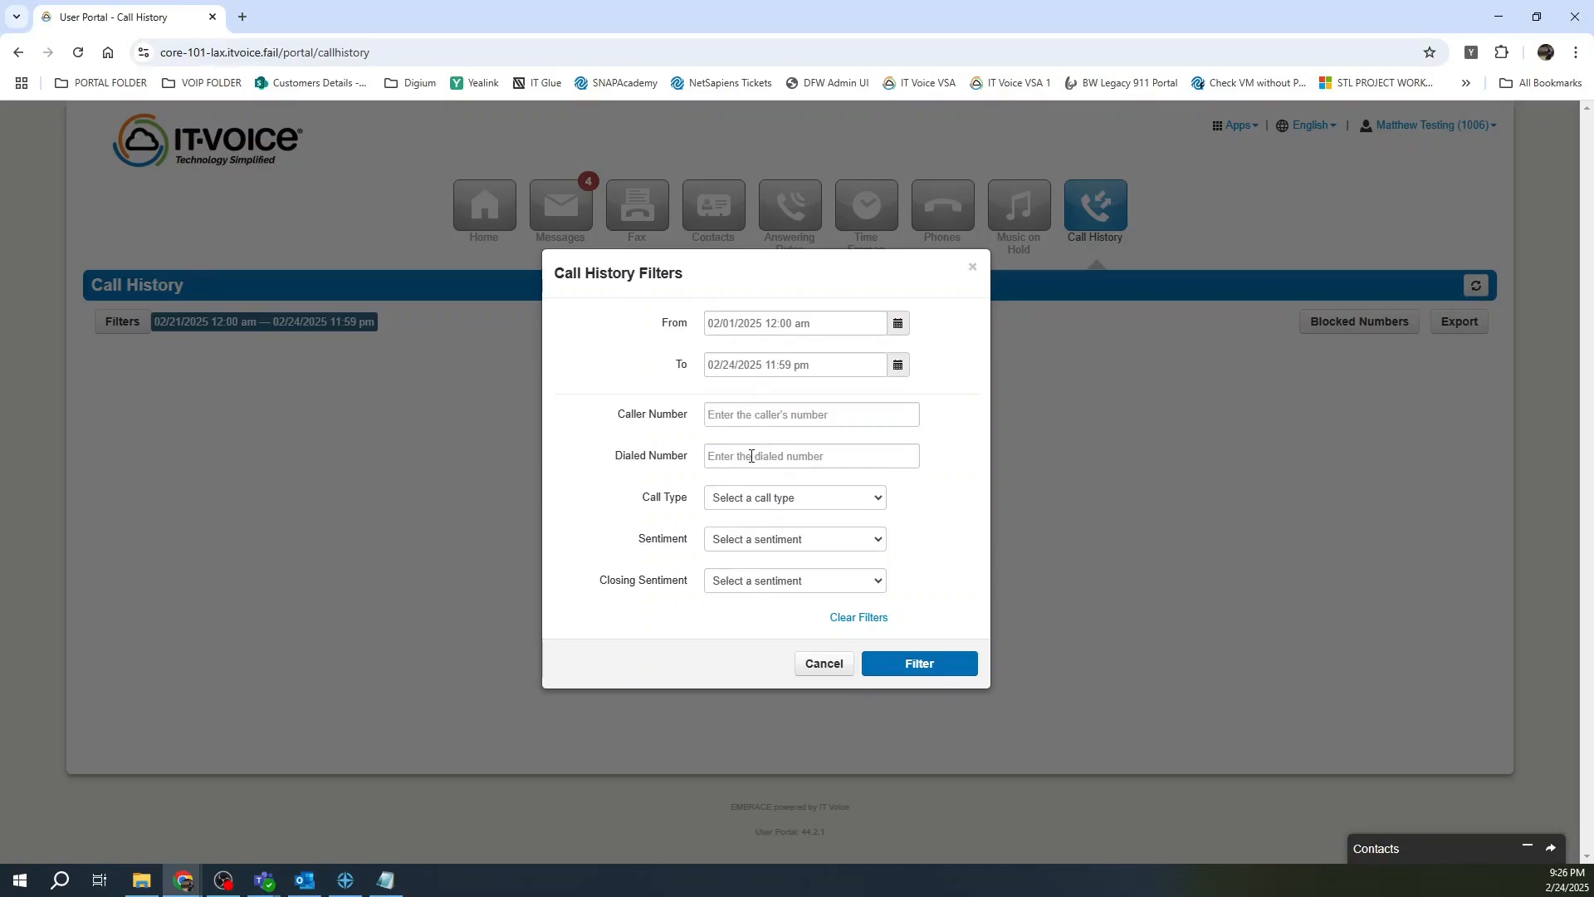
pyautogui.click(772, 503)
pyautogui.click(770, 505)
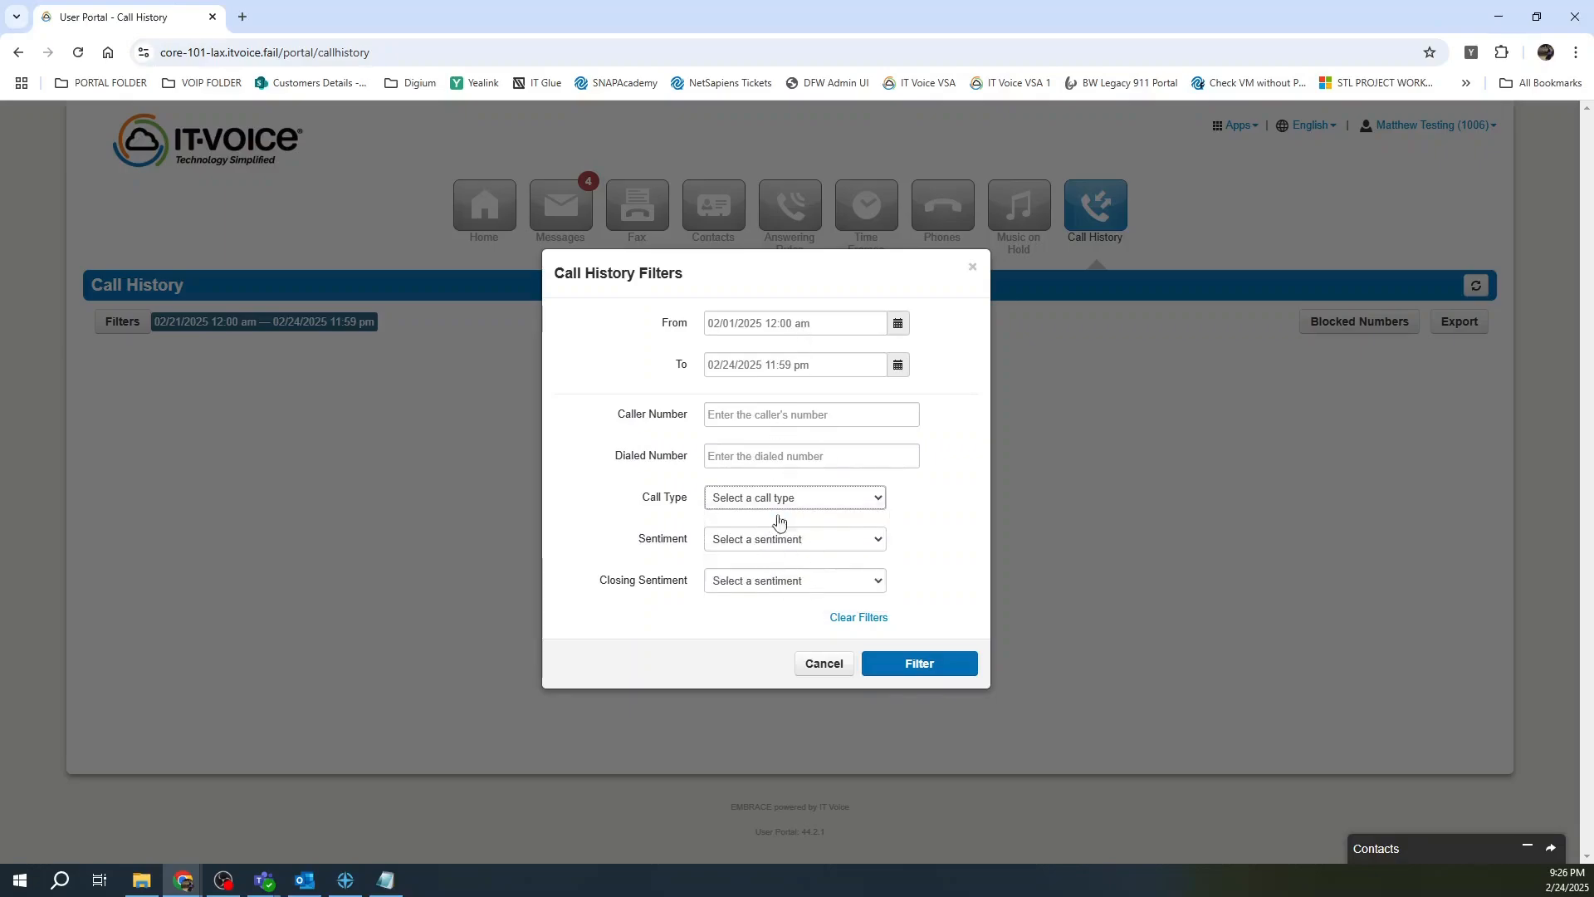
pyautogui.click(919, 663)
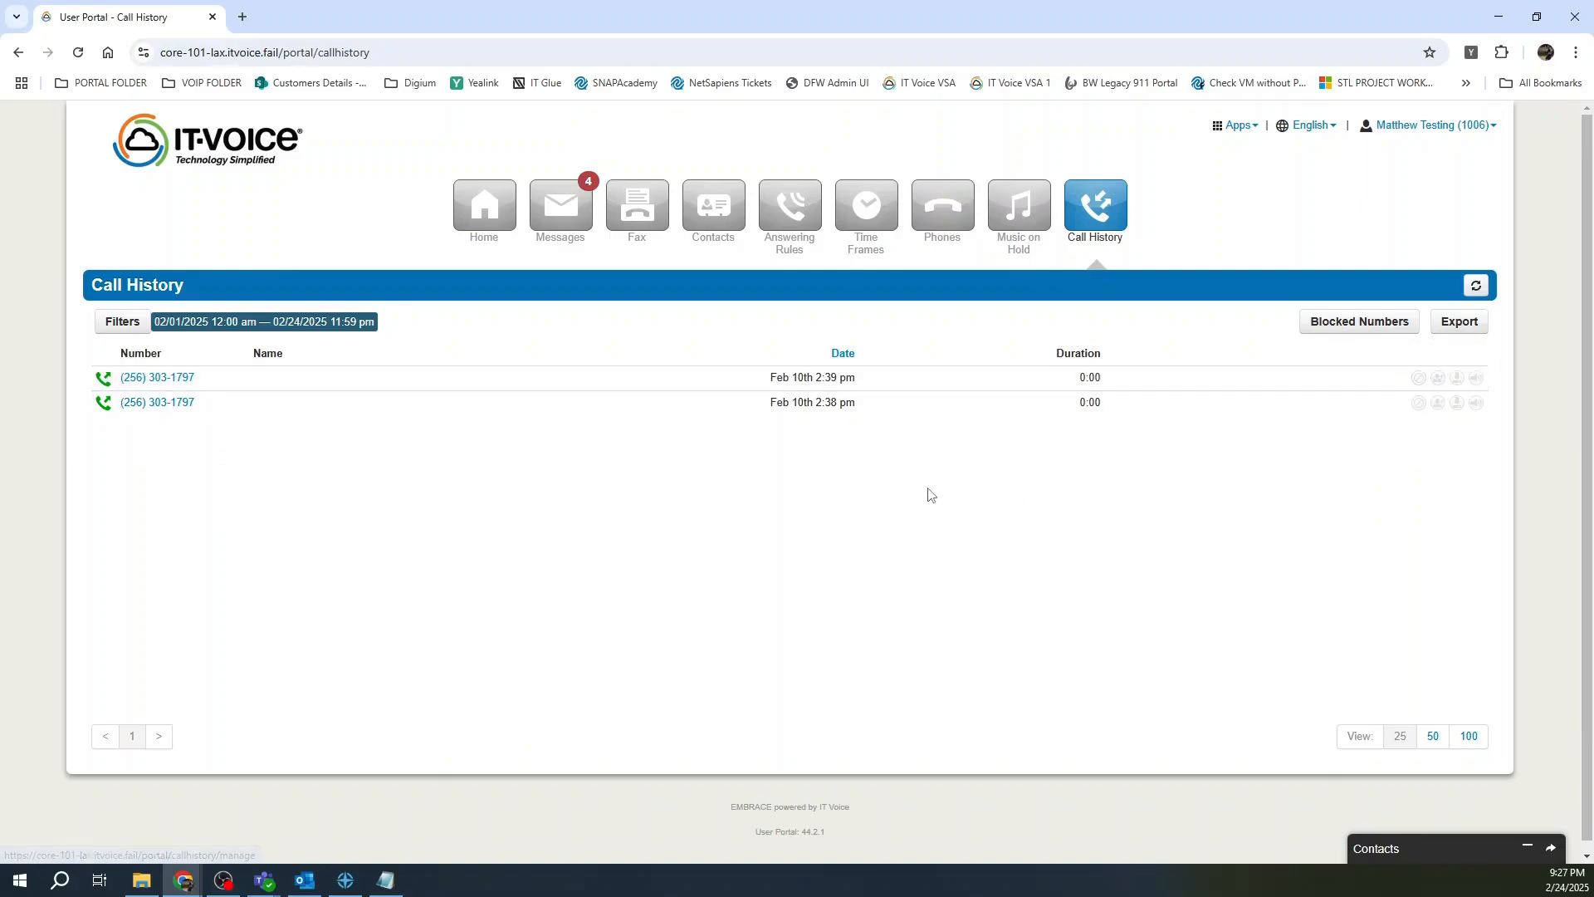
# Launch SNAPmobile Web in a new tab from the Apps menu.
pyautogui.click(1250, 130)
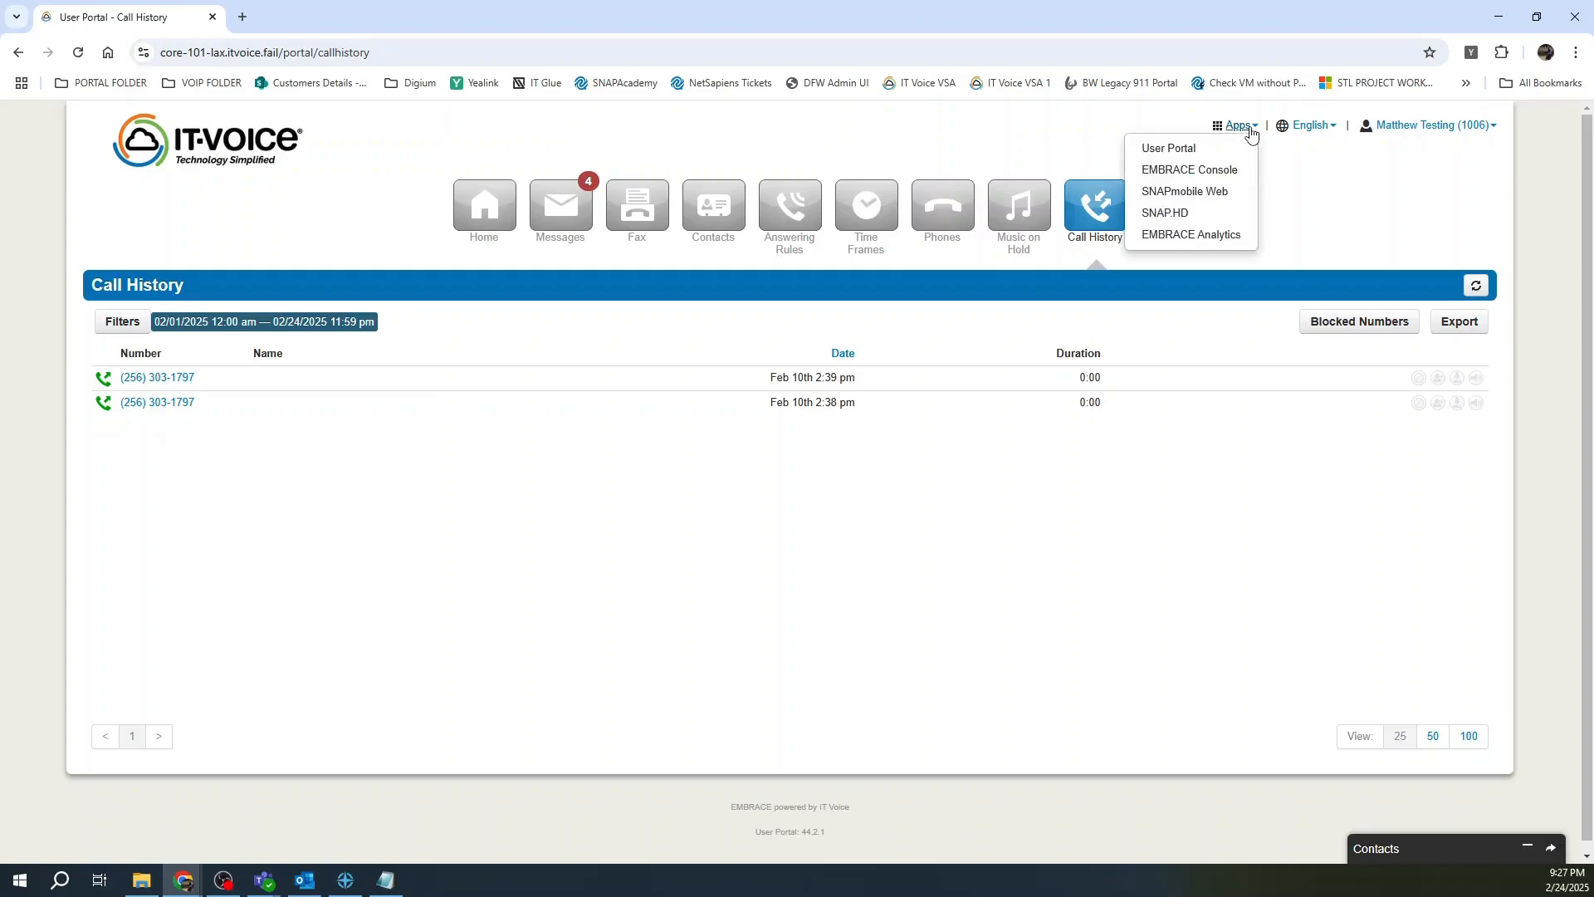
pyautogui.click(1244, 193)
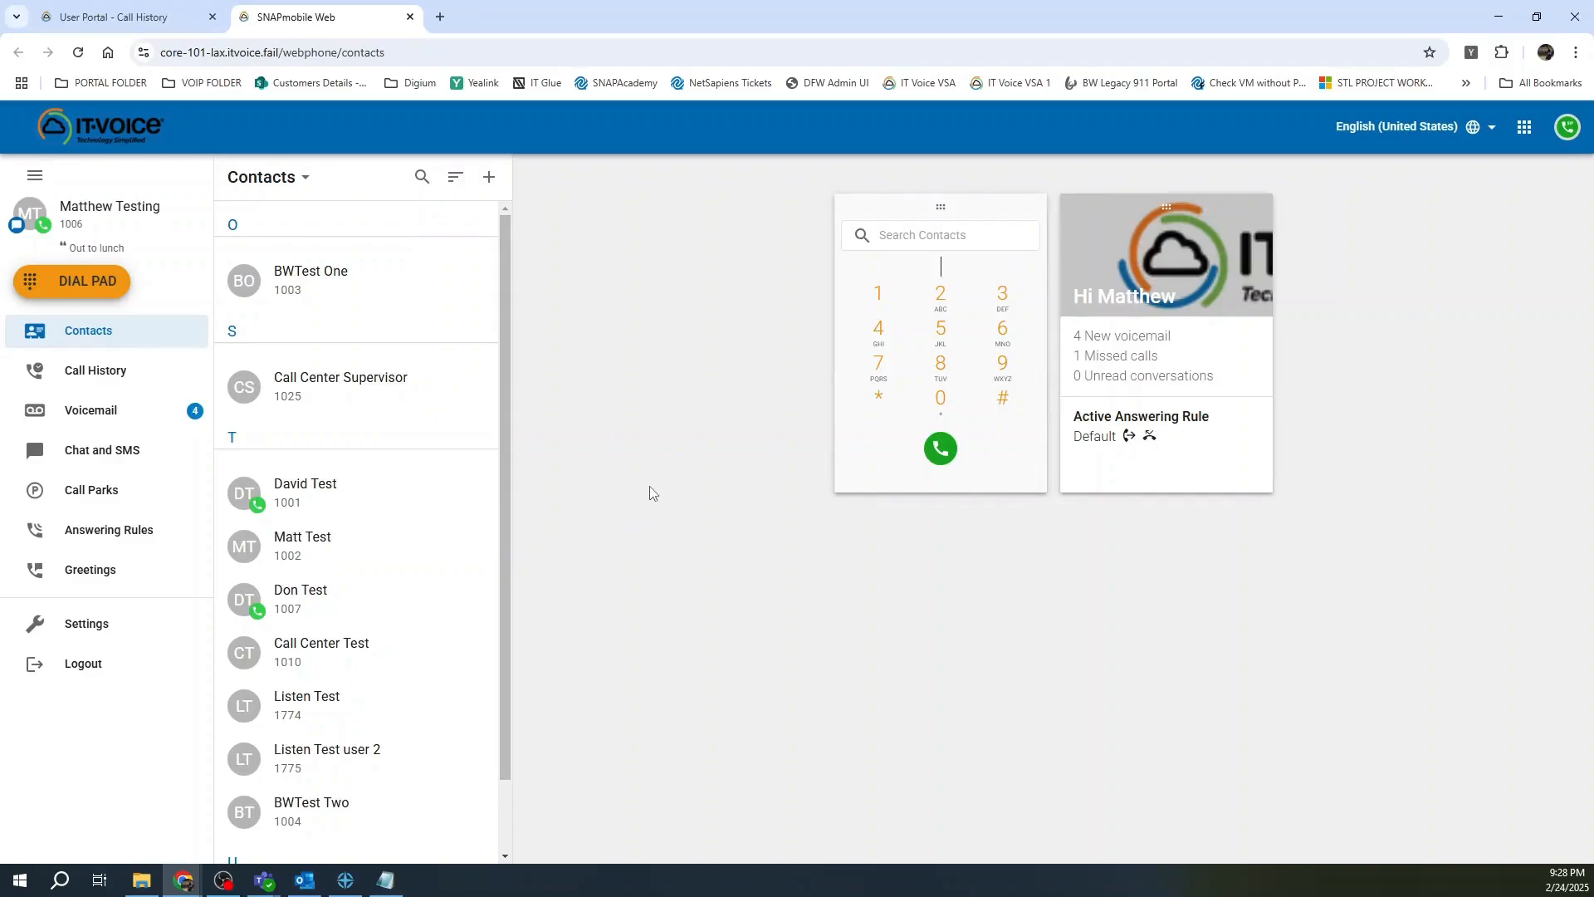
# Browse SNAPmobile Web's Call History, Voicemail, Chat and SMS, Answering Rules and profile pages, ending on Settings.
pyautogui.moveTo(945, 491)
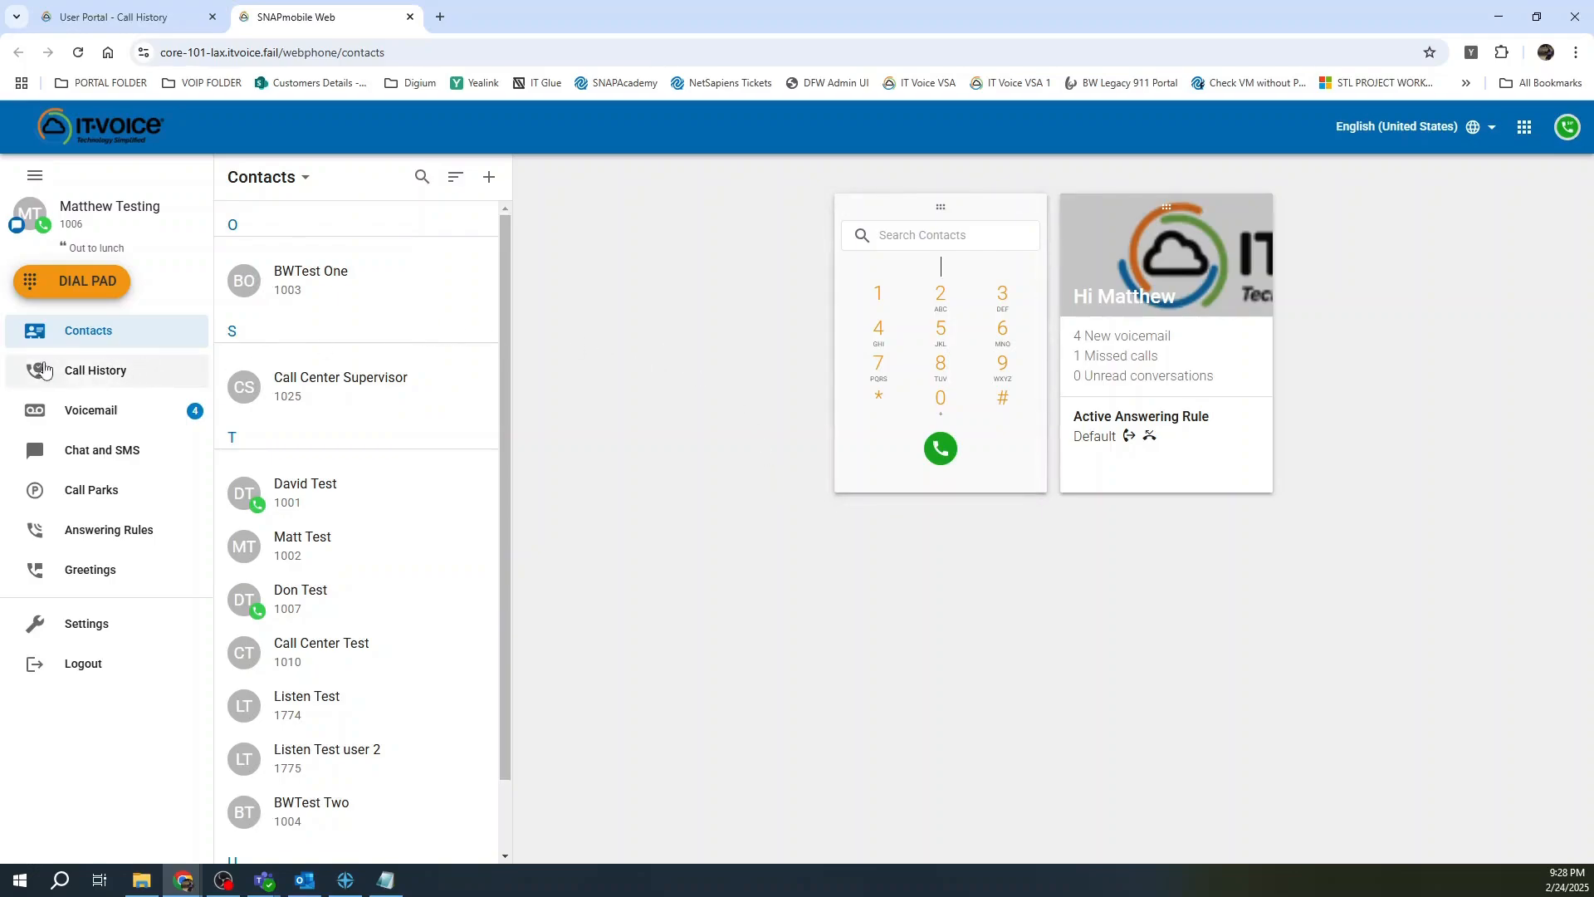
pyautogui.click(73, 371)
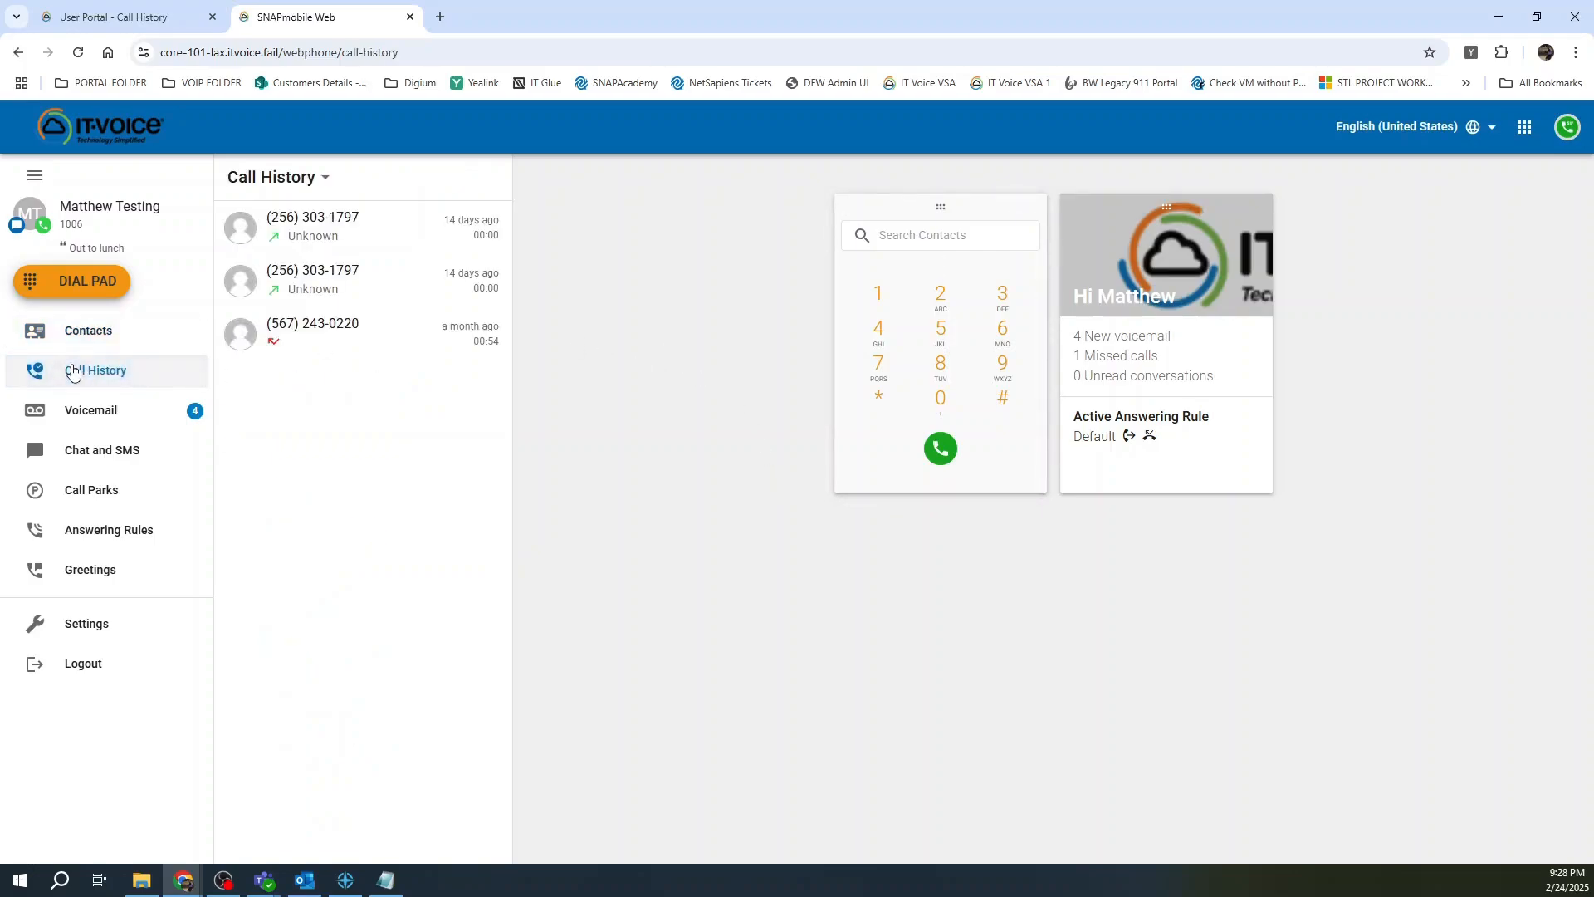
pyautogui.click(85, 415)
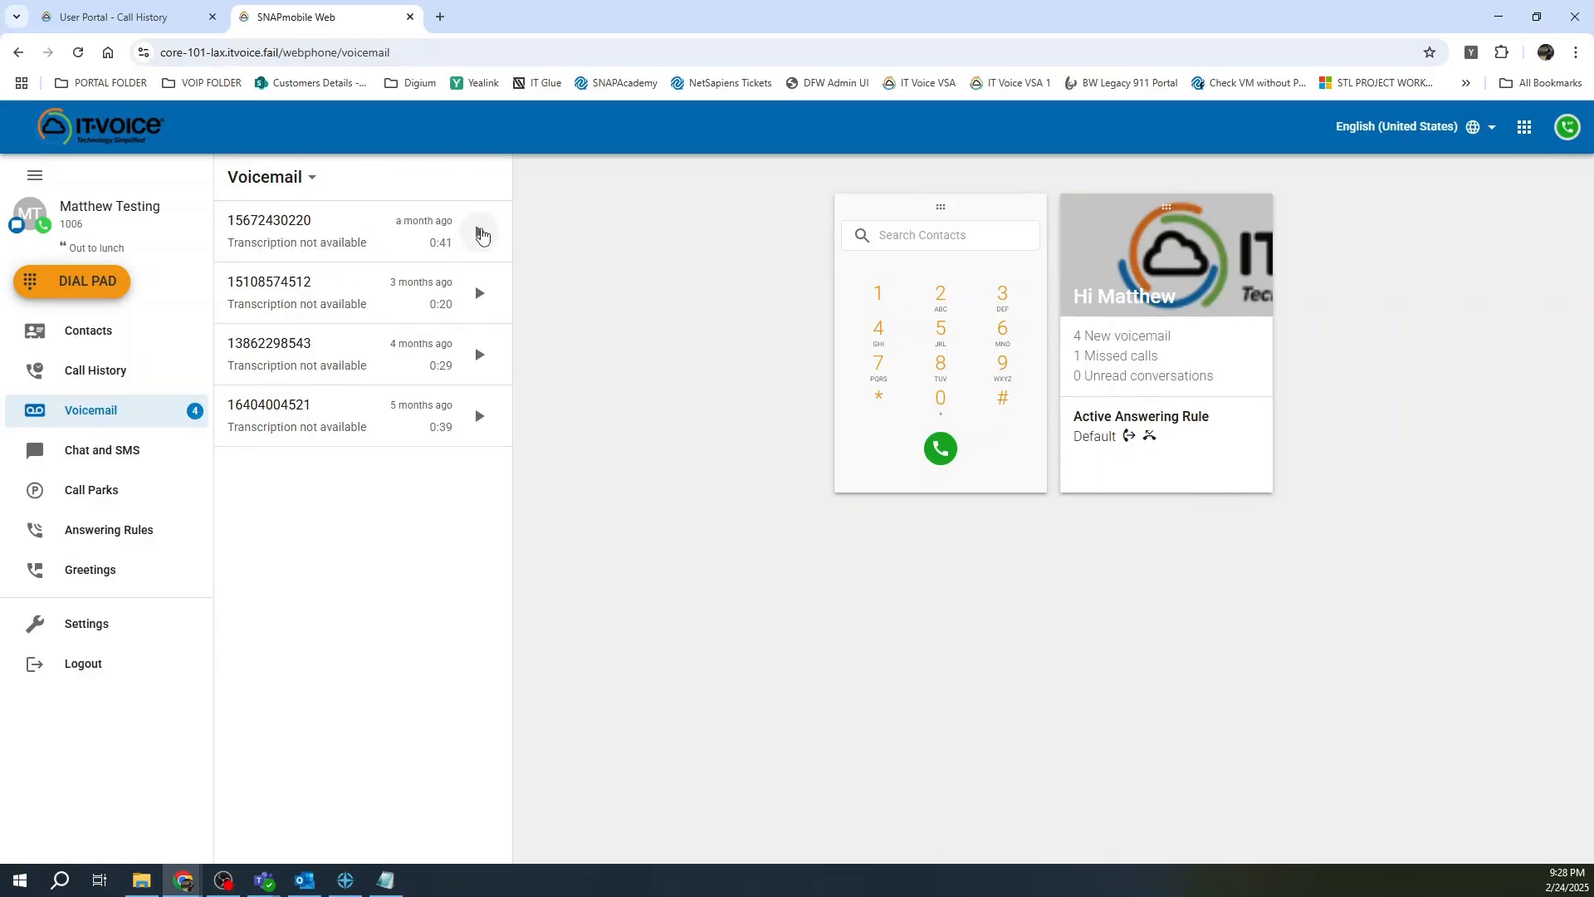
pyautogui.click(94, 457)
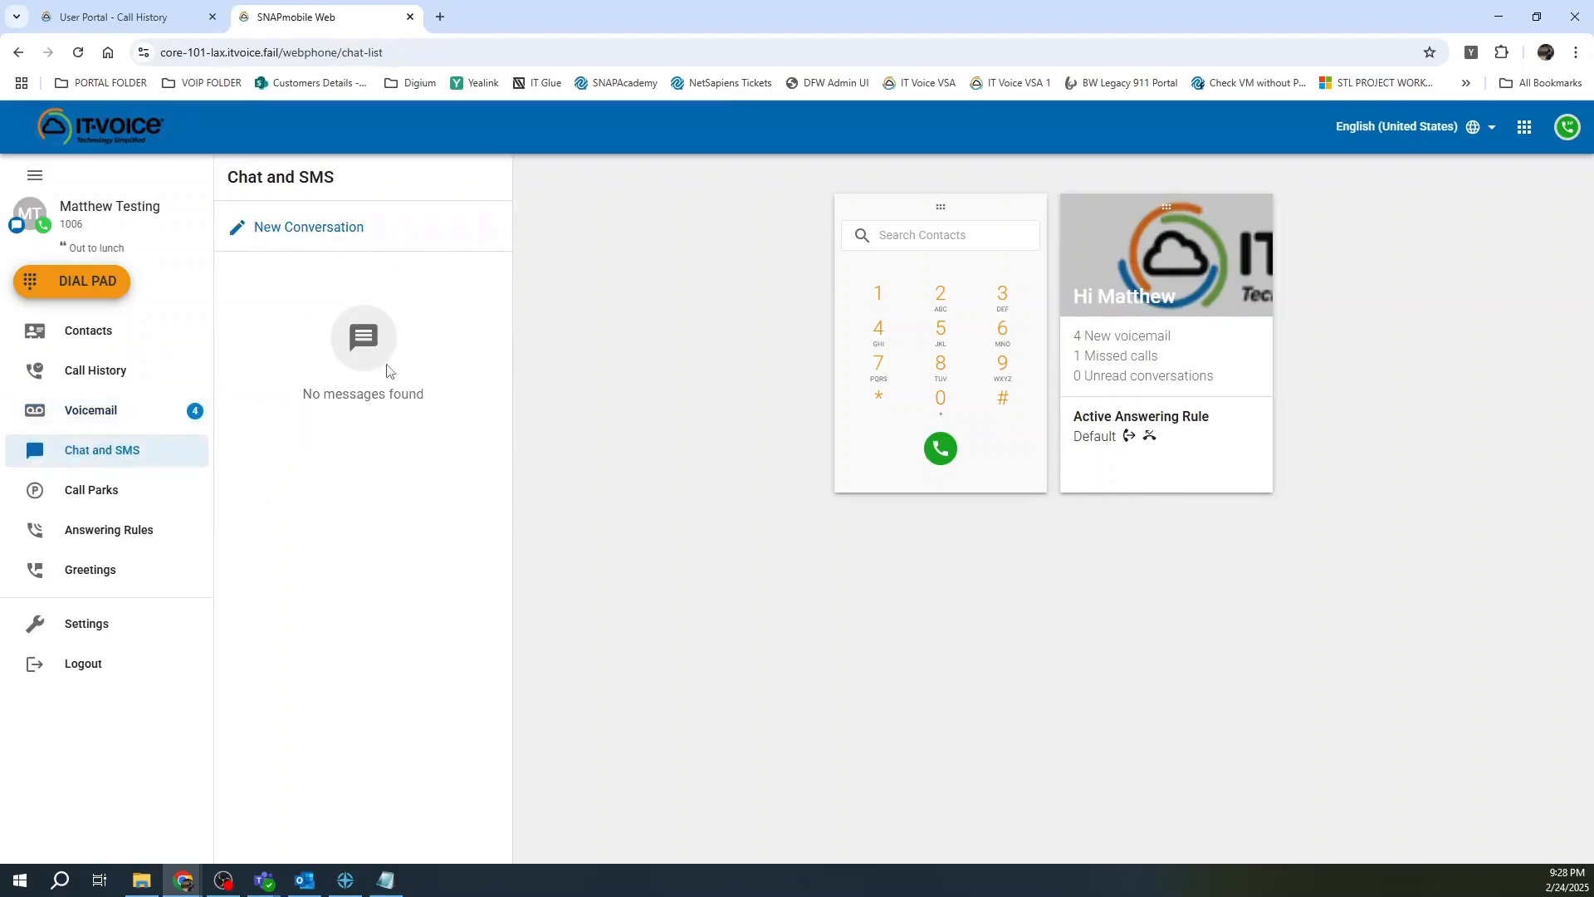
pyautogui.click(79, 539)
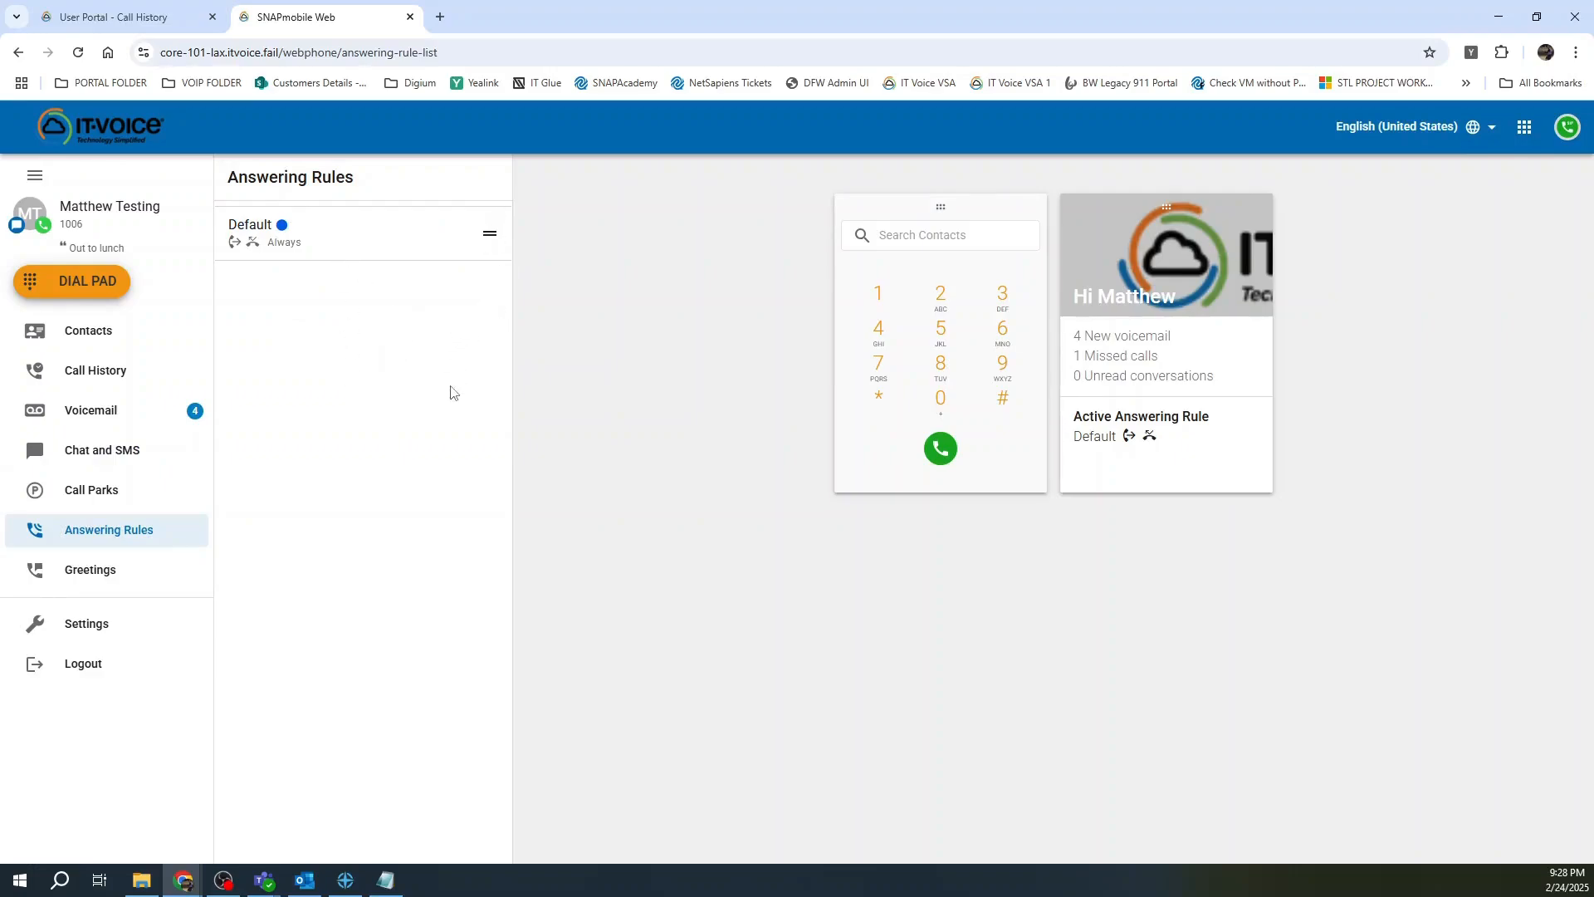
pyautogui.click(129, 254)
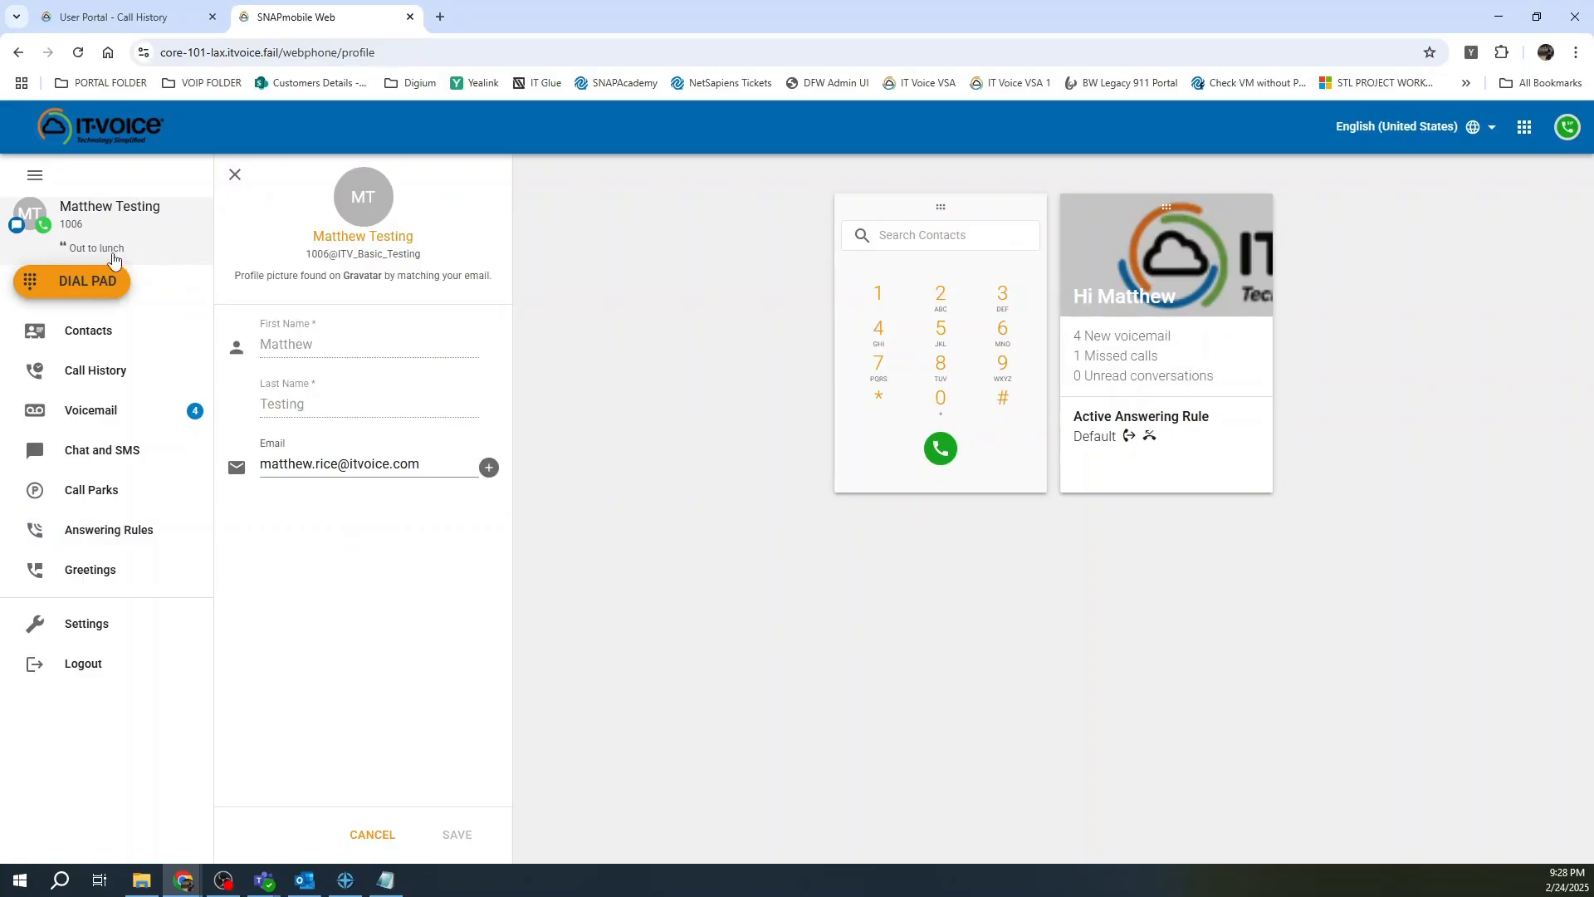
pyautogui.click(88, 627)
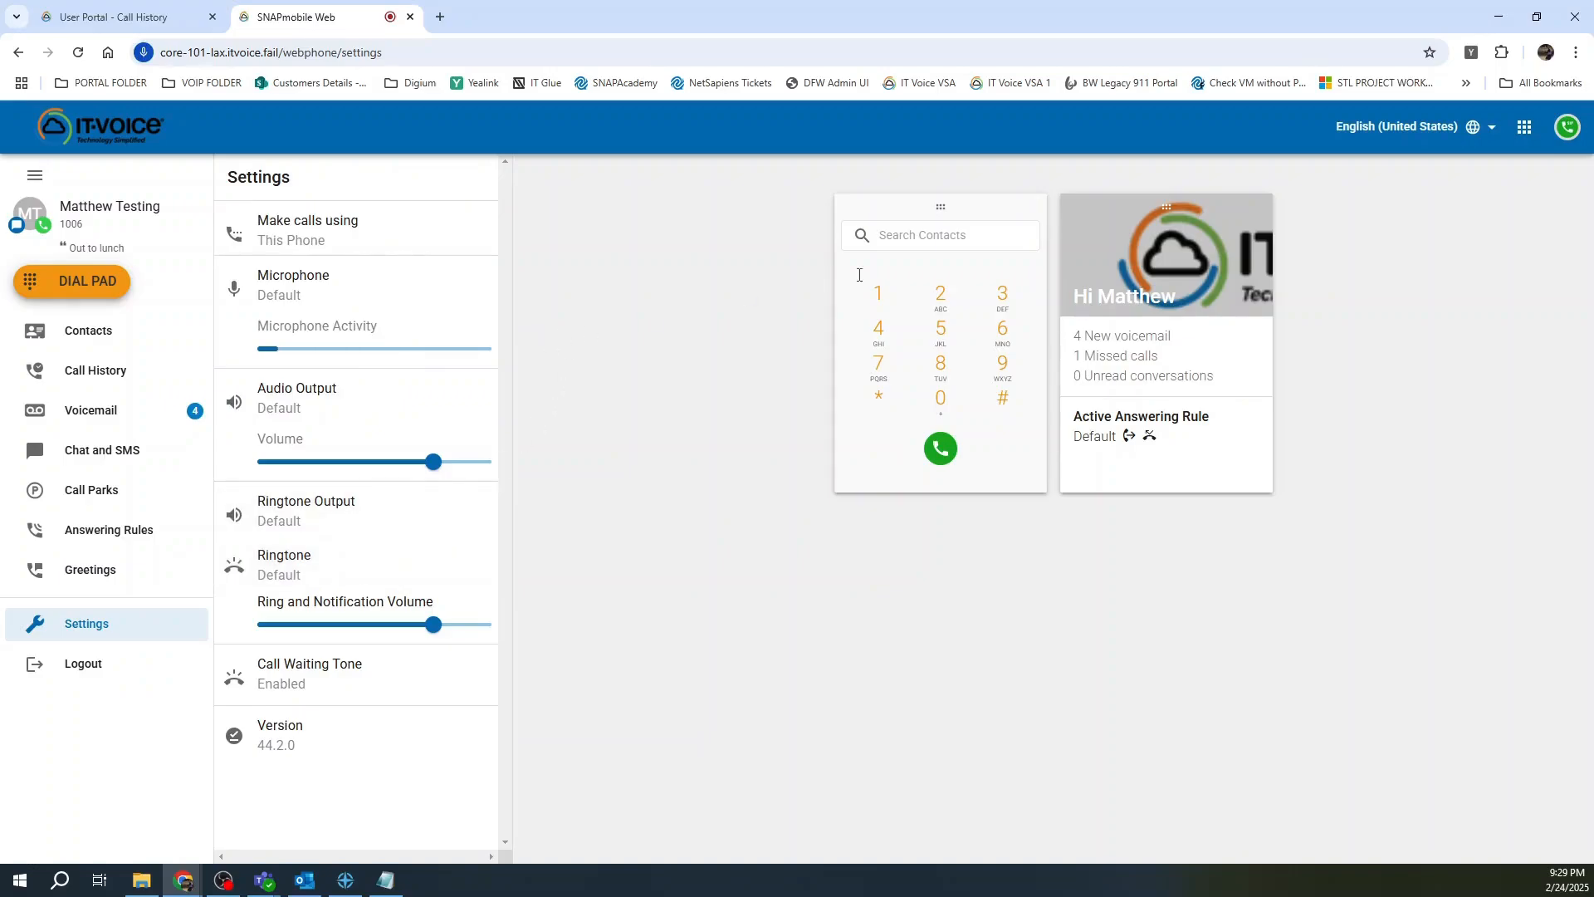
# Close the SNAPmobile Web tab and go back to the IT-Voice User Portal Home page.
pyautogui.moveTo(1568, 129)
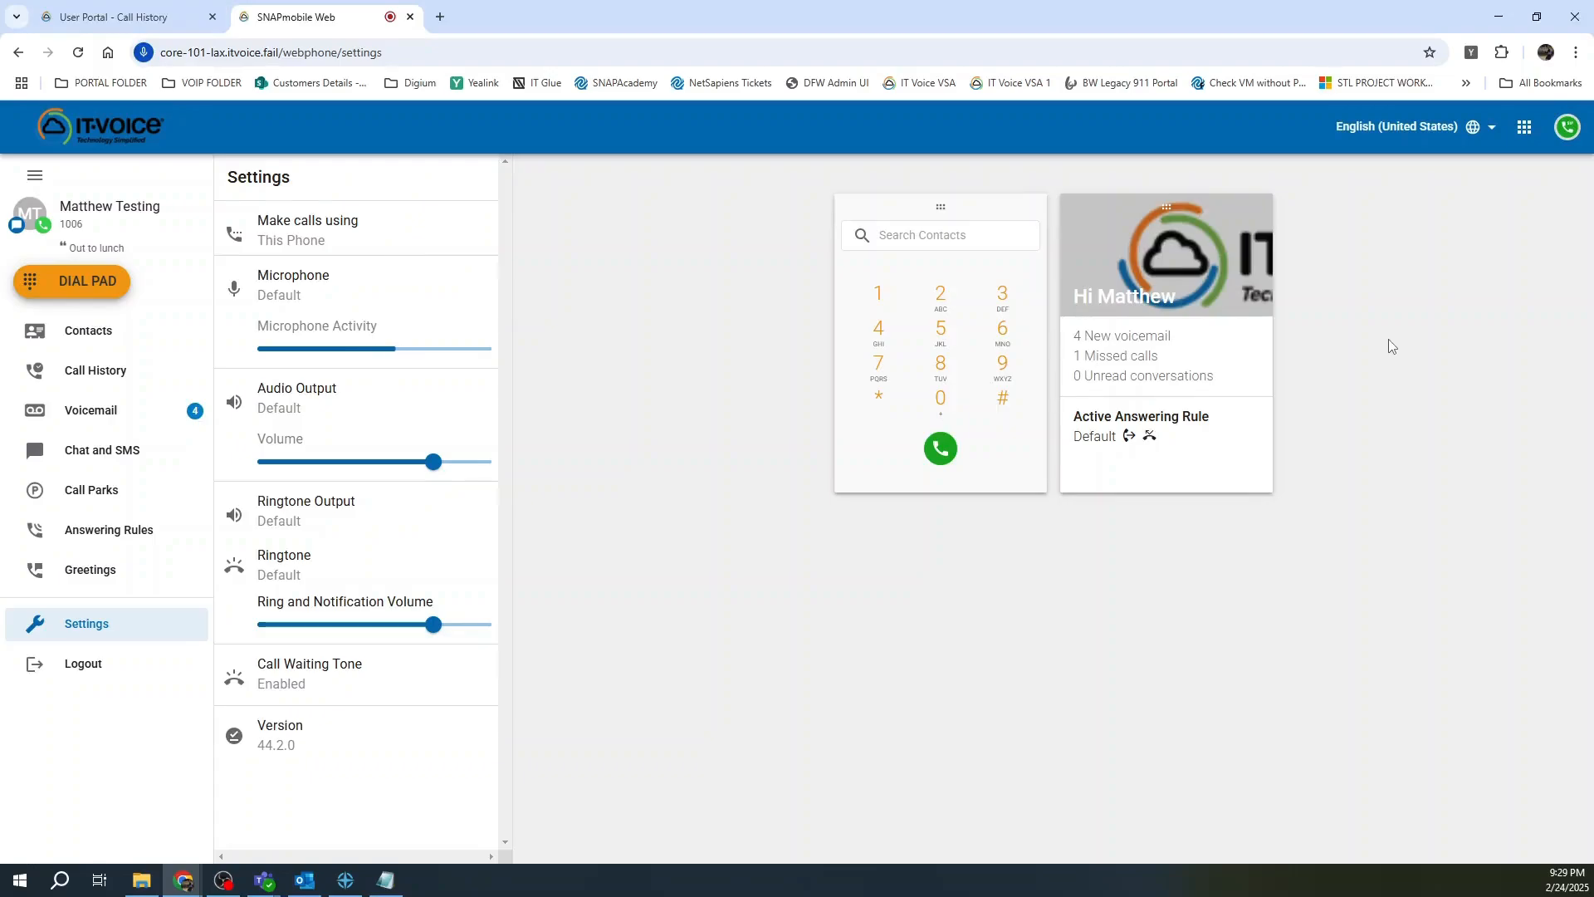
pyautogui.click(410, 18)
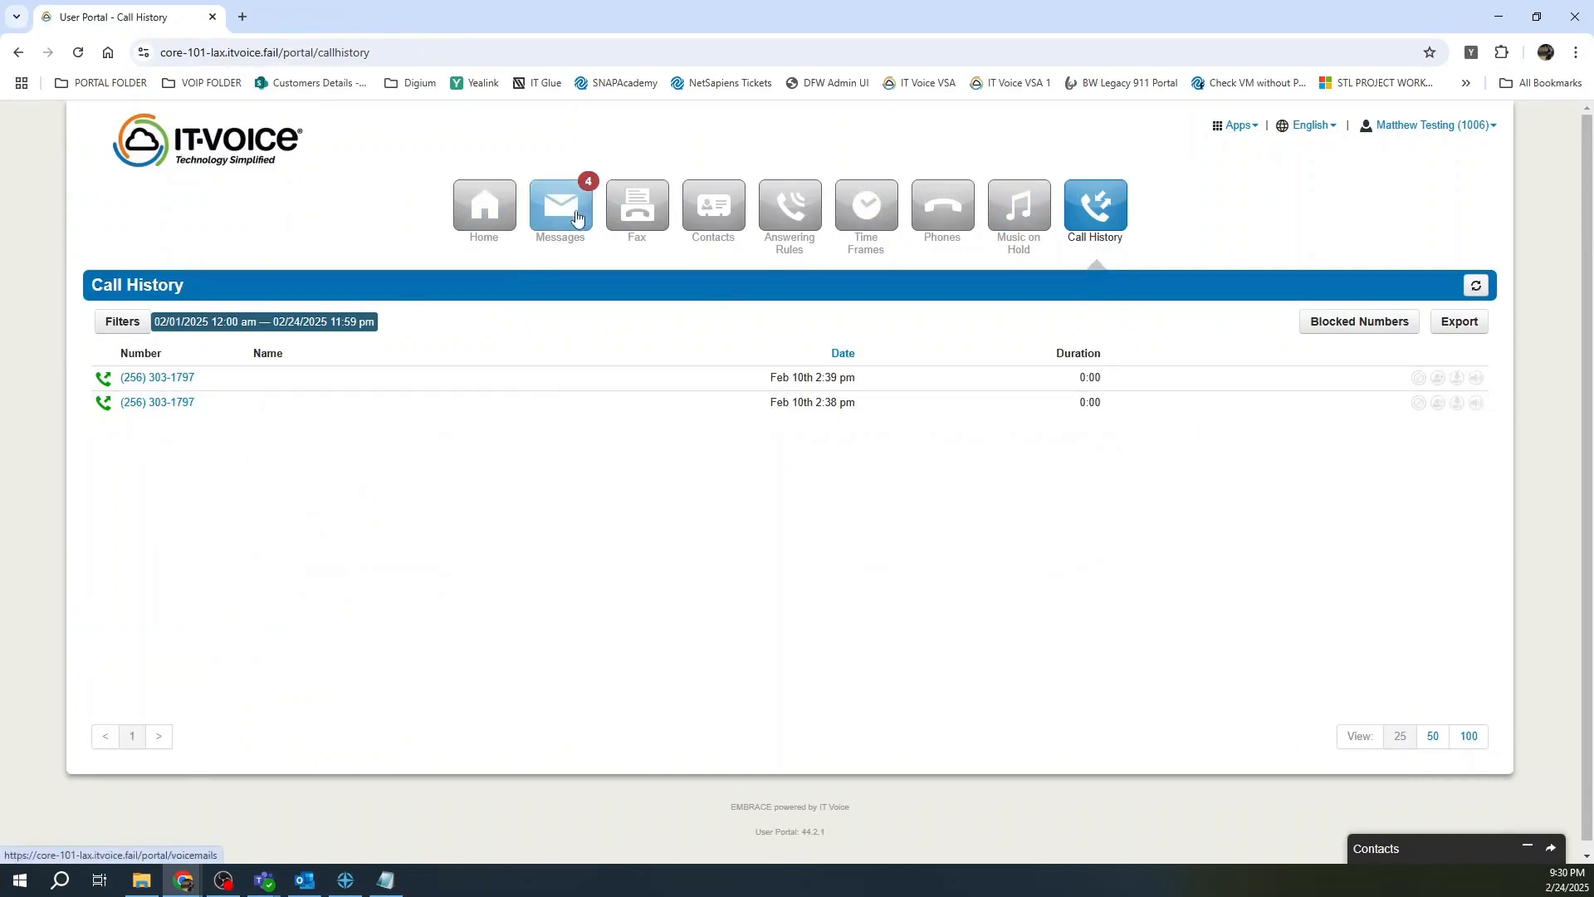
pyautogui.click(488, 202)
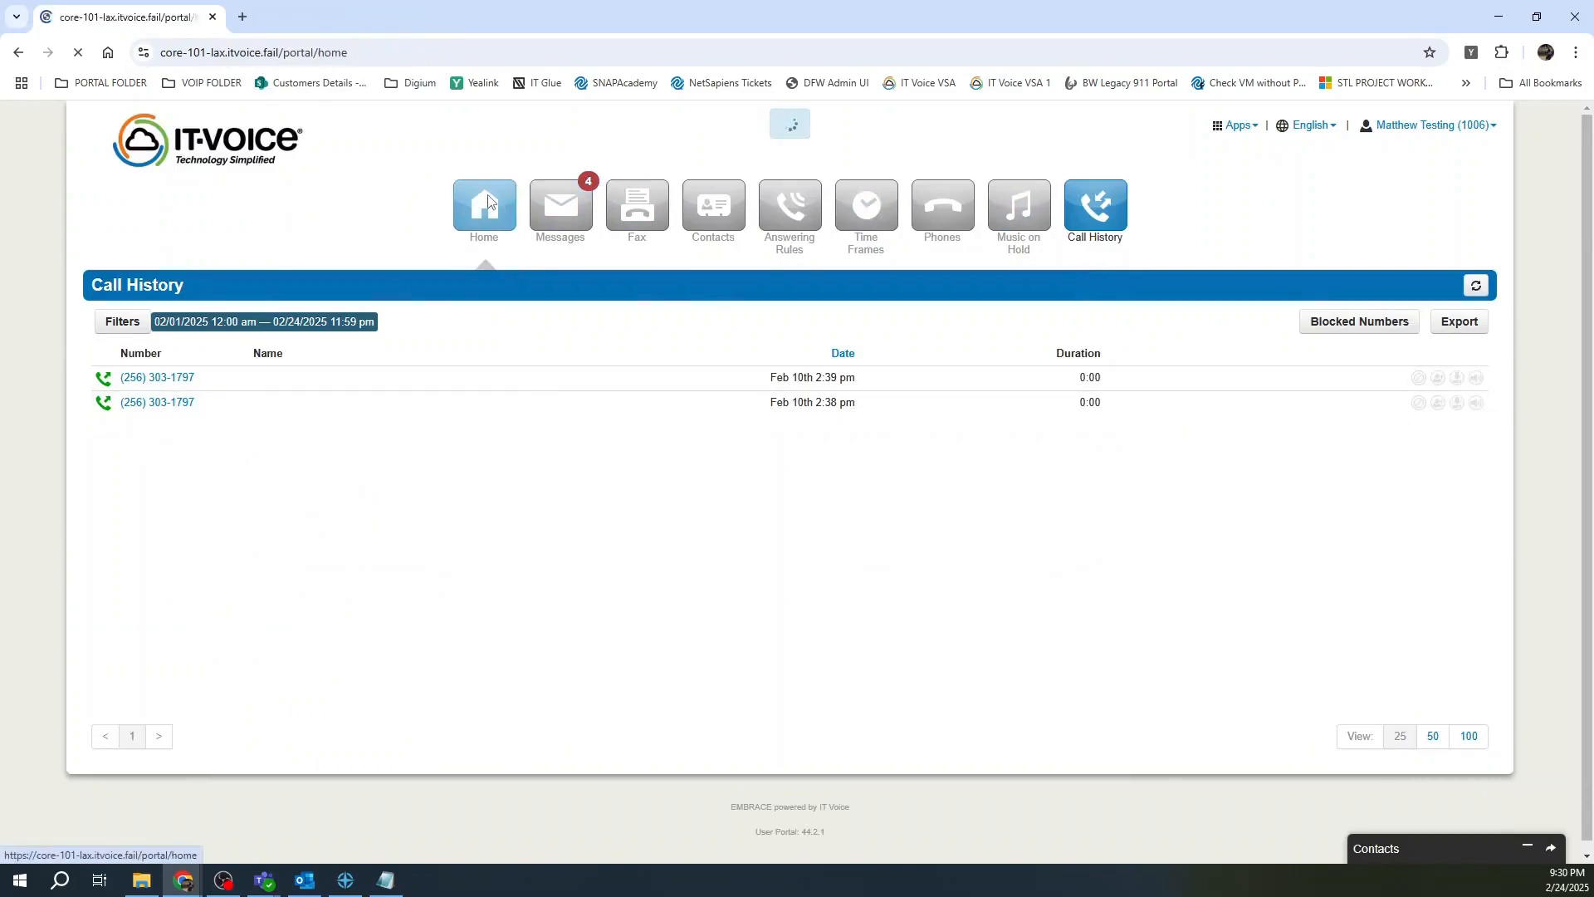